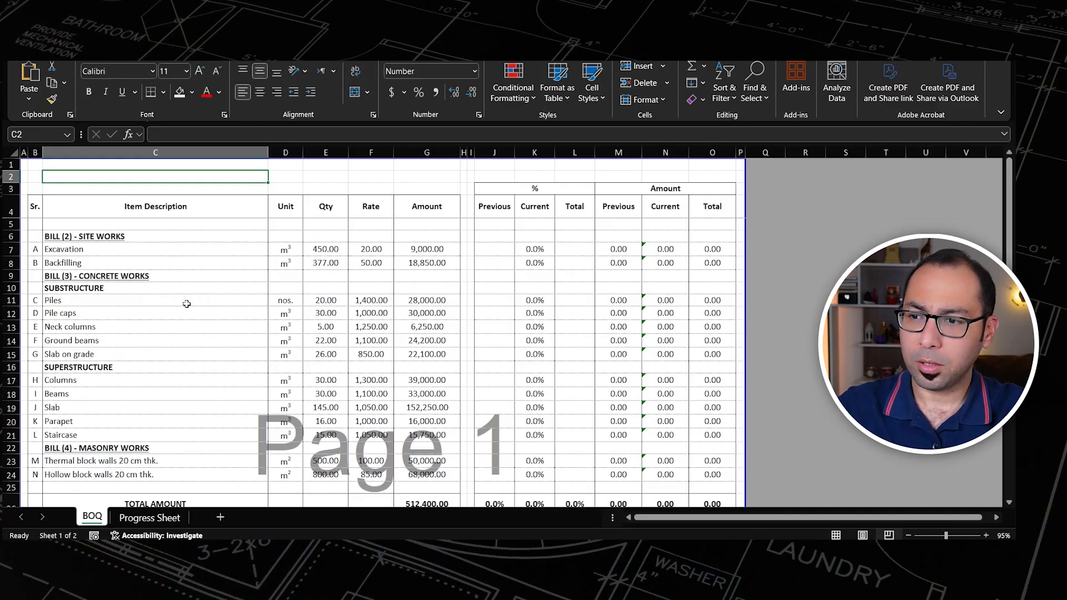
# Step: Review the BOQ sheet's bill items, quantities, rates, percentage and amount columns, and the payment summary below the total row
pyautogui.scroll(-1, 184, 300)
pyautogui.scroll(1, 167, 303)
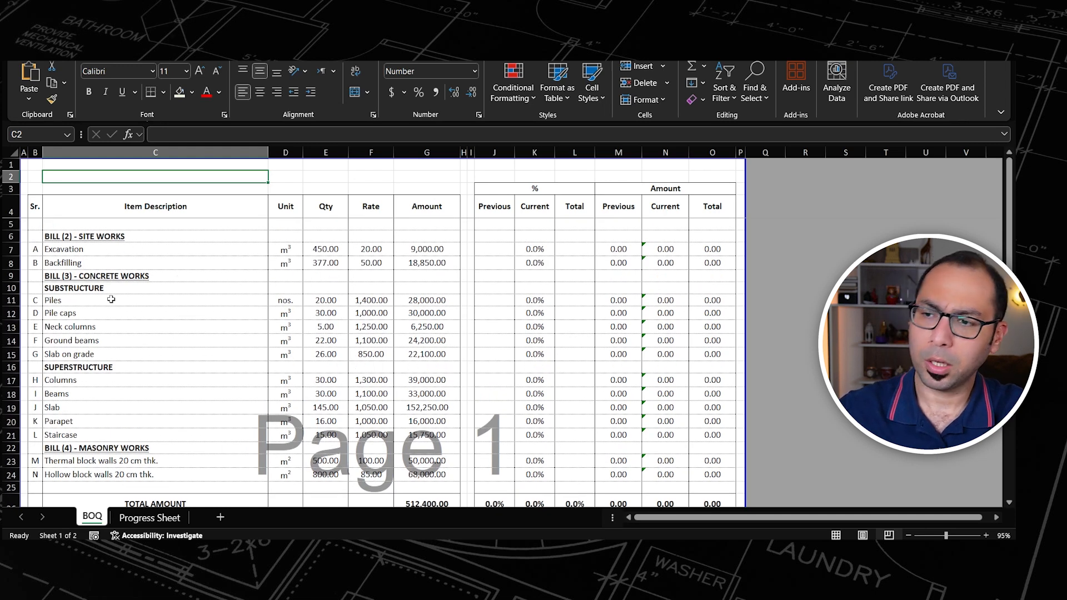
pyautogui.scroll(-2, 132, 361)
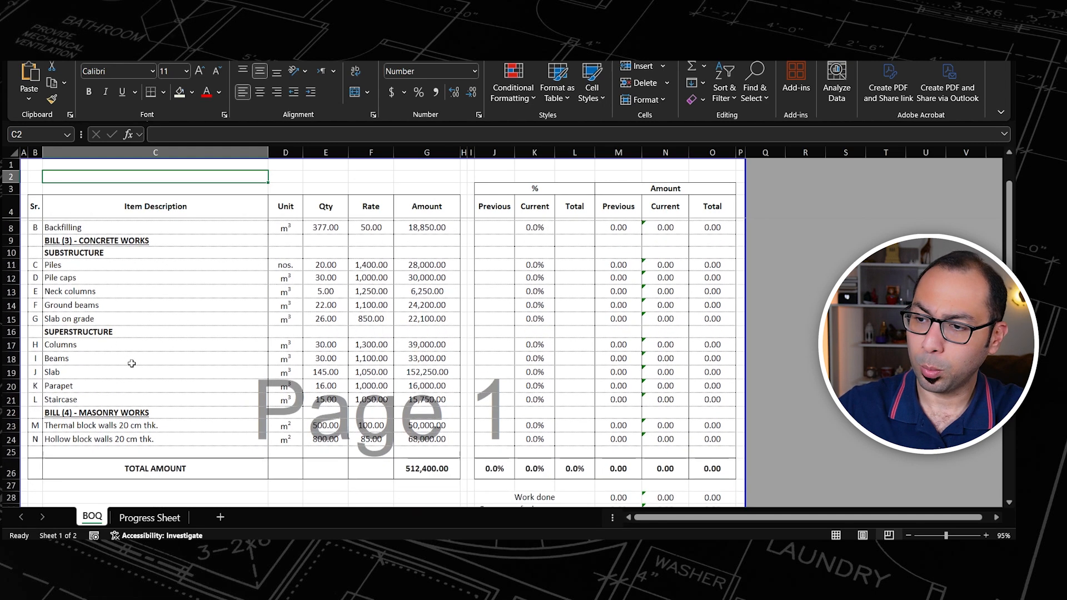
pyautogui.scroll(2, 333, 359)
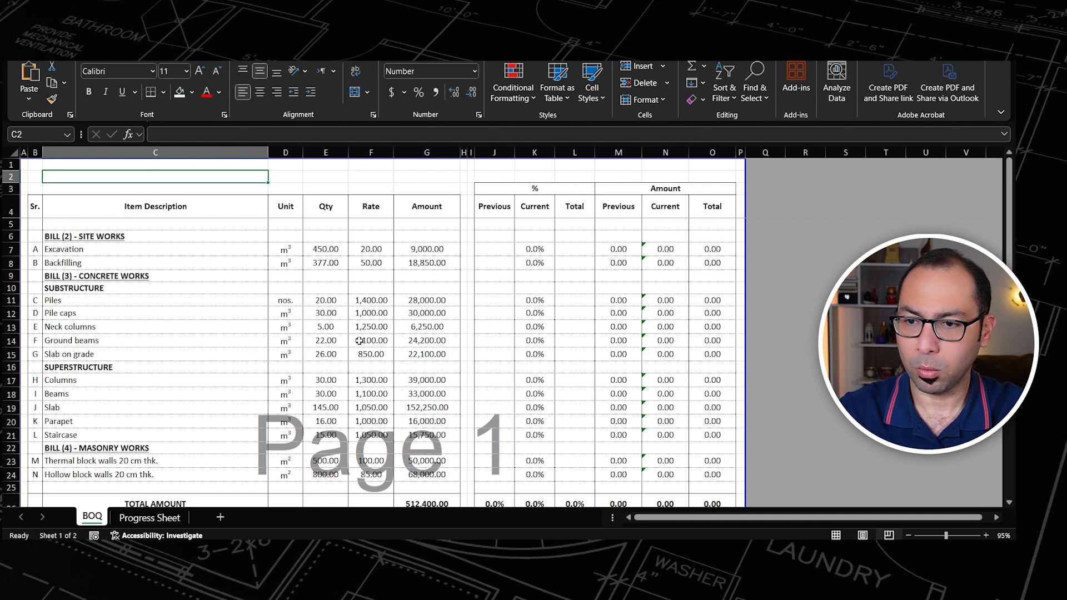
pyautogui.moveTo(495, 164); pyautogui.dragTo(712, 502)
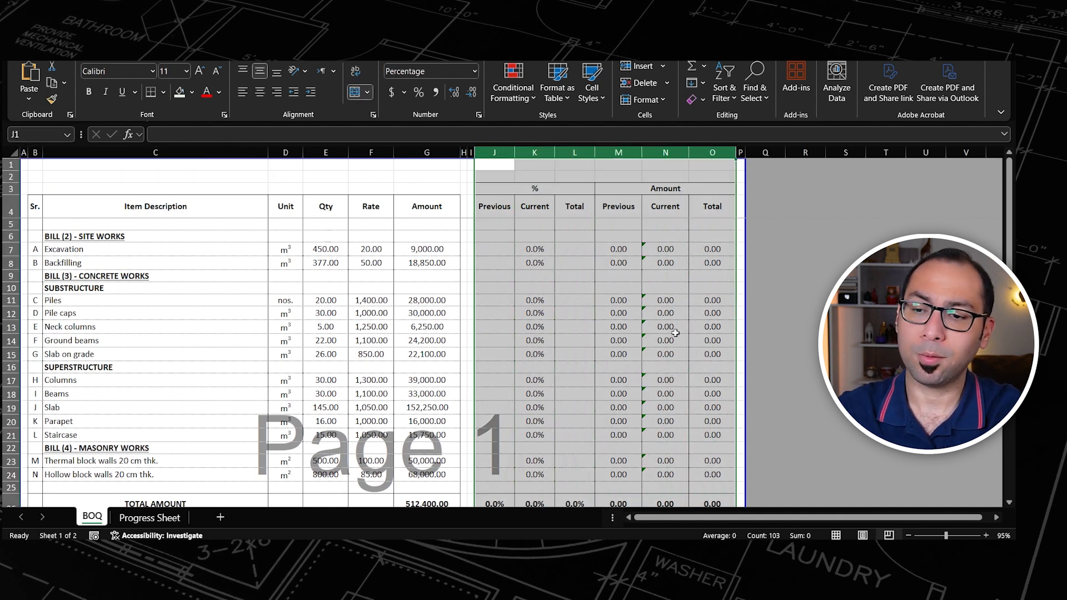
pyautogui.click(498, 250)
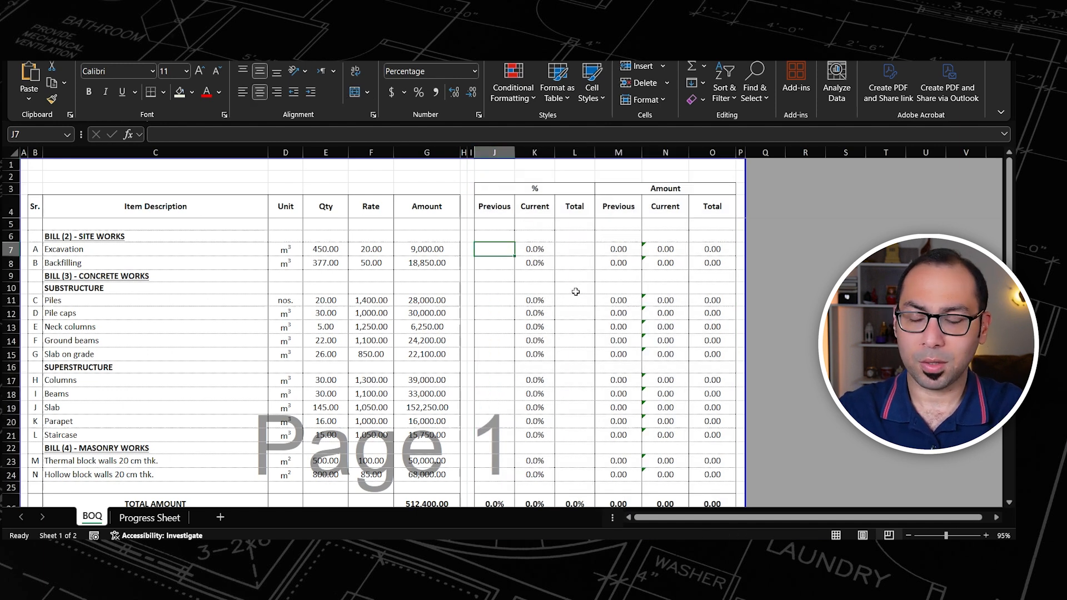
pyautogui.scroll(-1, 573, 335)
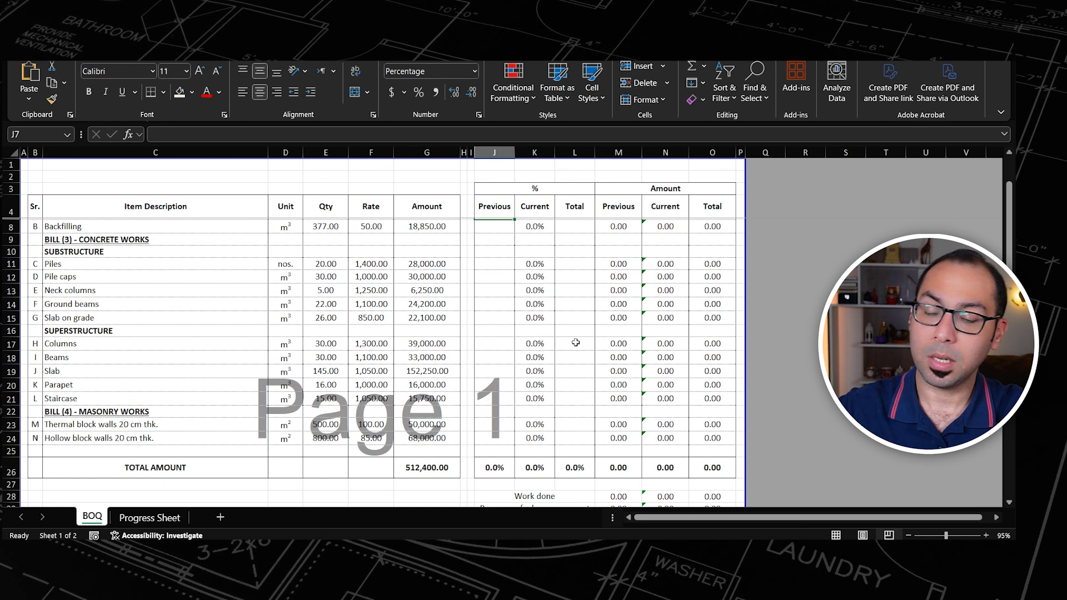
pyautogui.scroll(-4, 576, 343)
pyautogui.scroll(1, 572, 401)
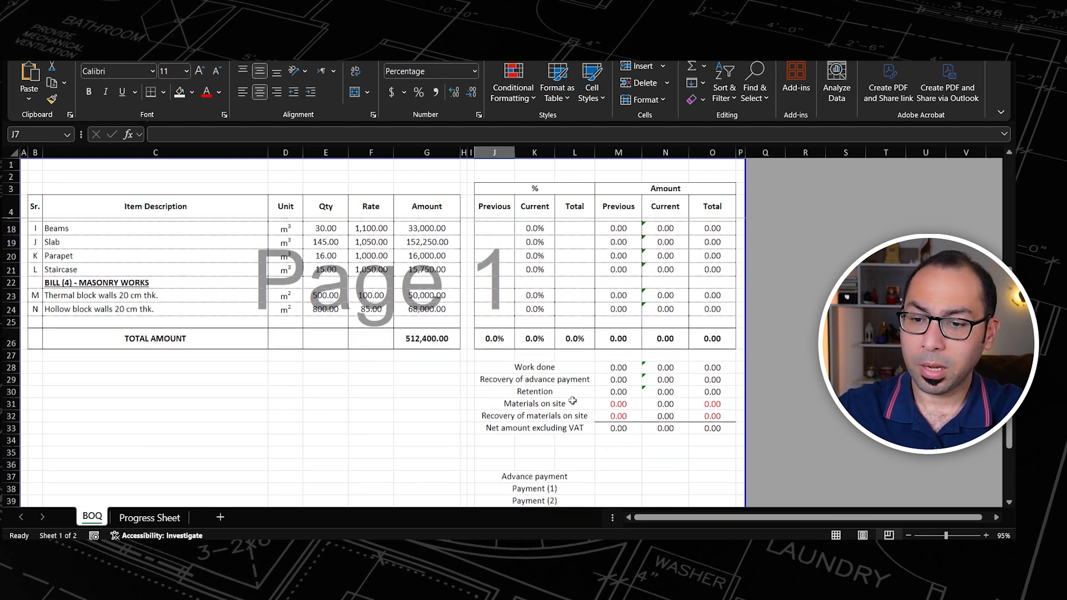
pyautogui.scroll(4, 572, 402)
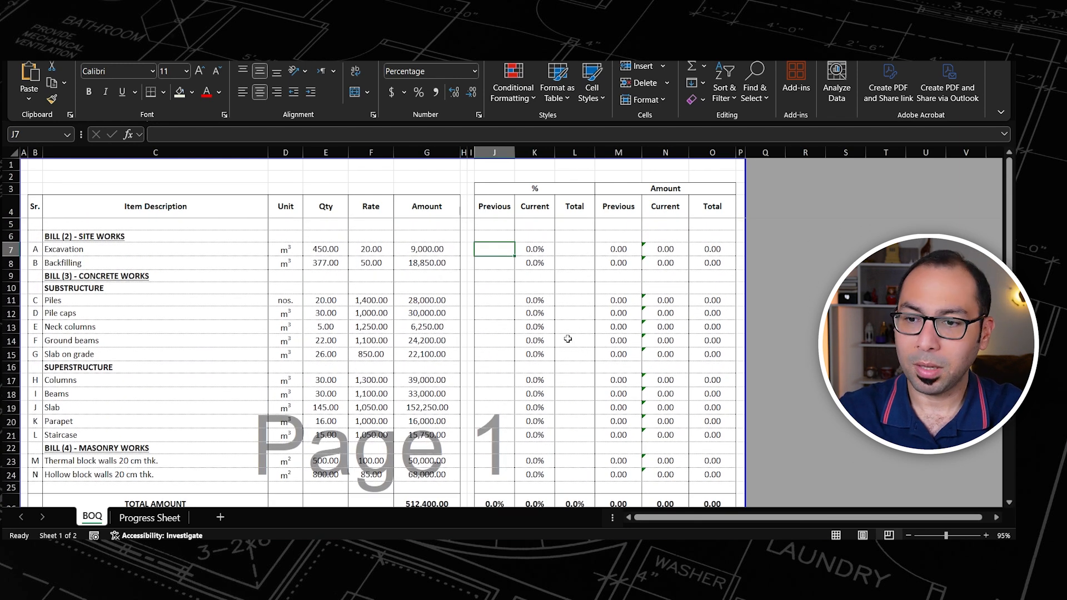
# Step: Enter the label "Payment application #" in C2 of the BOQ sheet and the number 1 beside it in D2
pyautogui.click(220, 175)
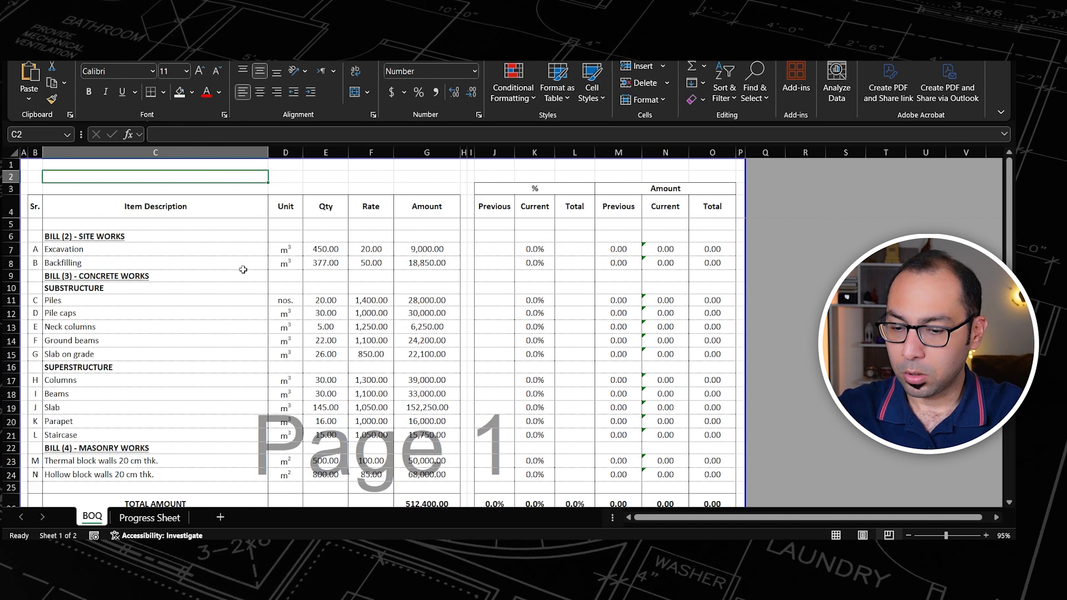
pyautogui.write('Payment application')
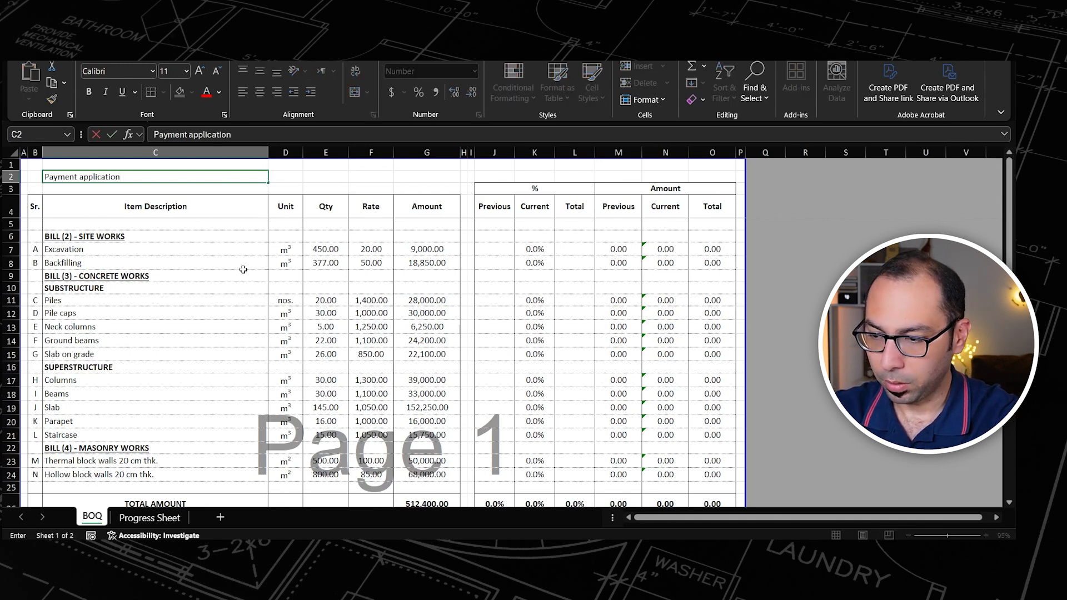
pyautogui.write(' #')
pyautogui.press('Return')
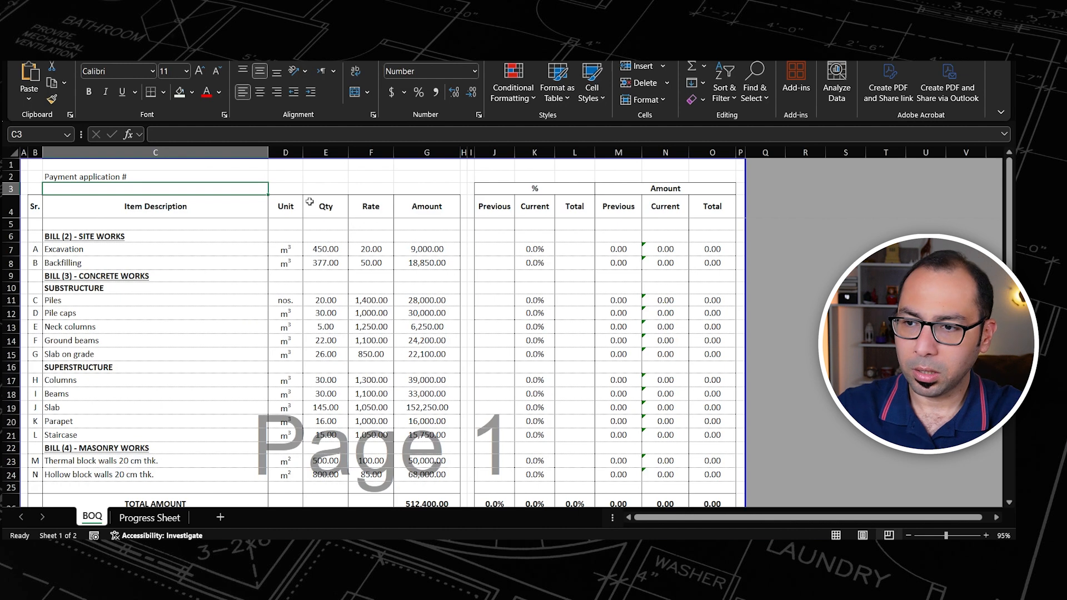
pyautogui.click(285, 180)
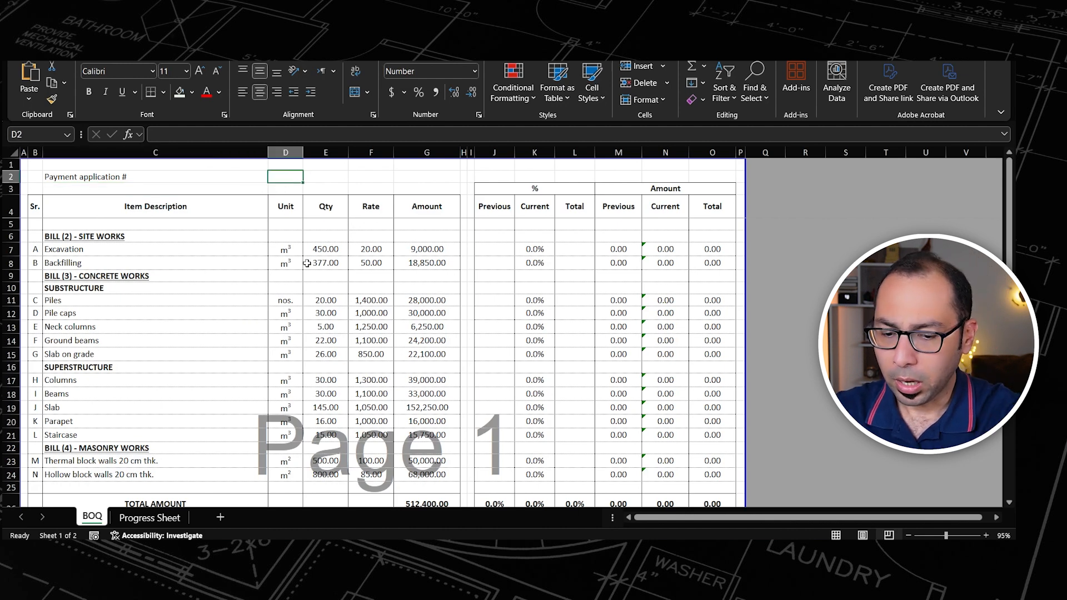
pyautogui.write('1')
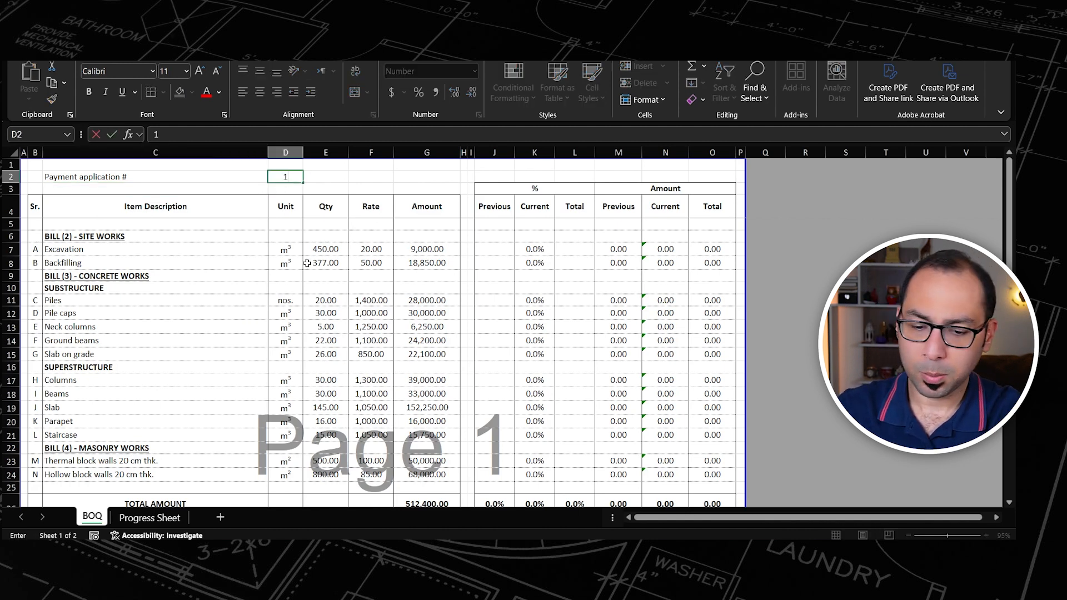
pyautogui.press('Tab')
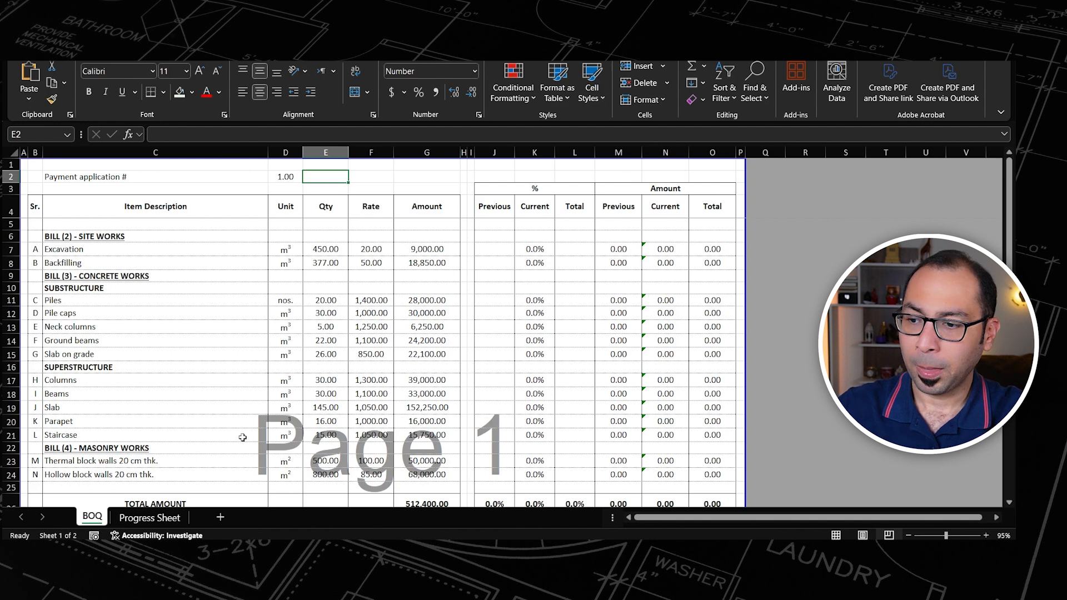
# Step: Compare the Progress Sheet's columns 0 to 5 with the BOQ sheet's percentage columns and payment application number in D2
pyautogui.click(149, 517)
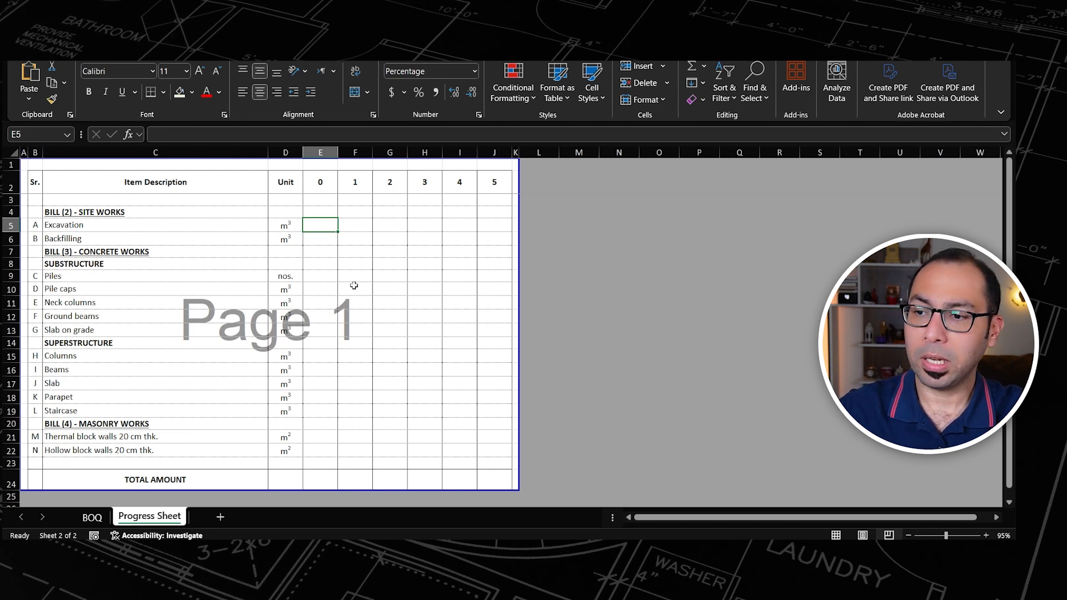
pyautogui.click(90, 517)
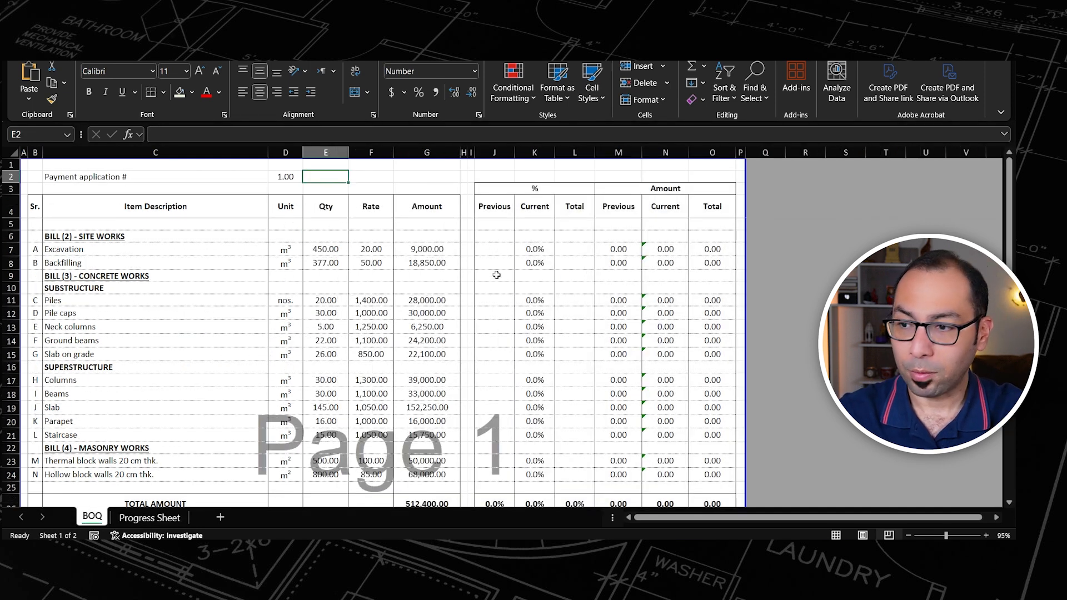
pyautogui.click(150, 518)
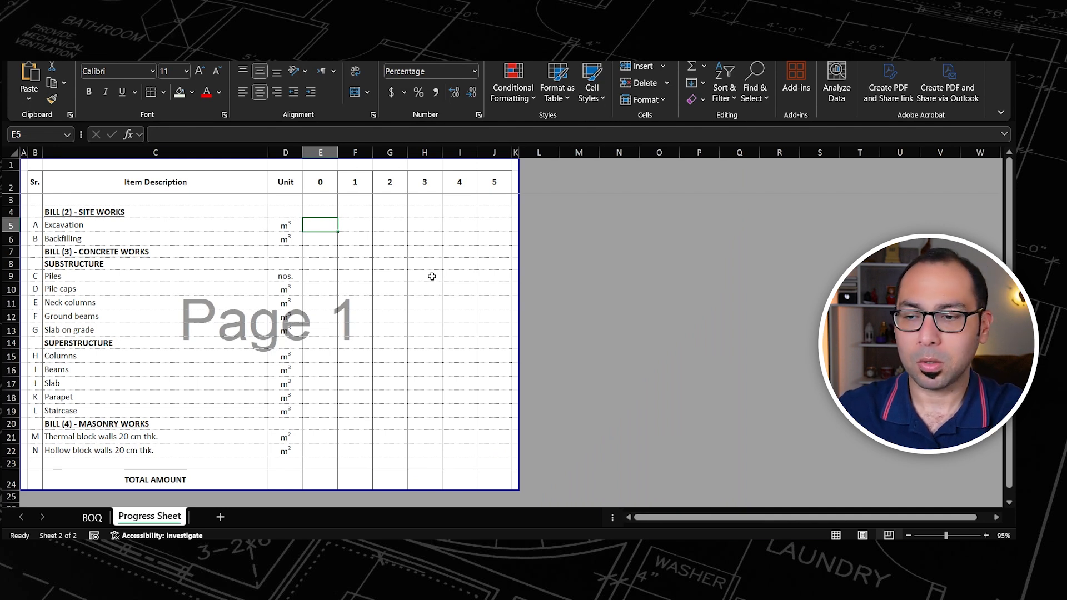
pyautogui.click(93, 518)
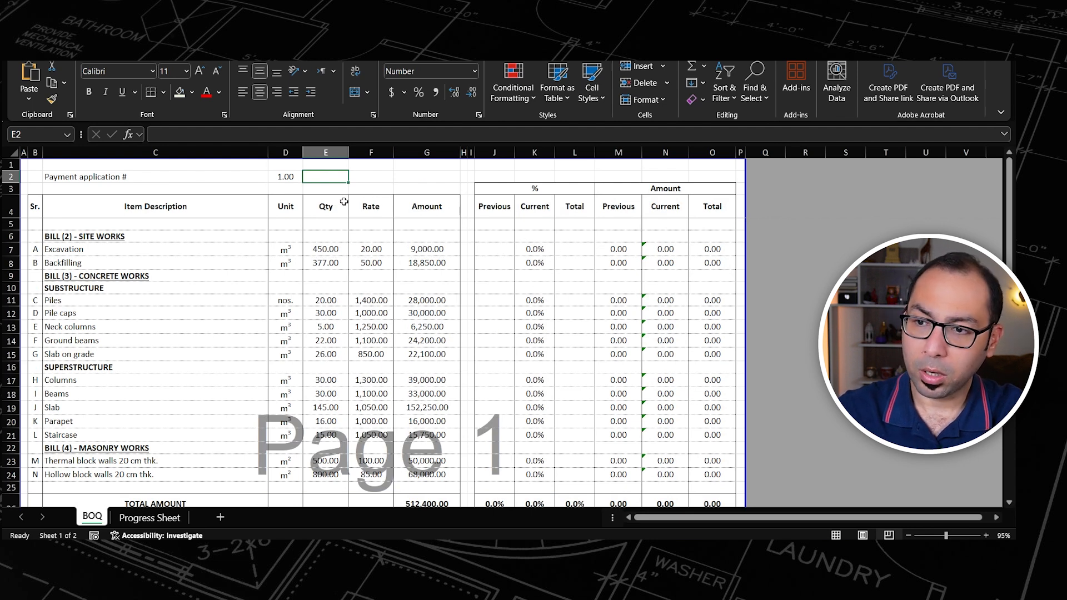
pyautogui.click(286, 175)
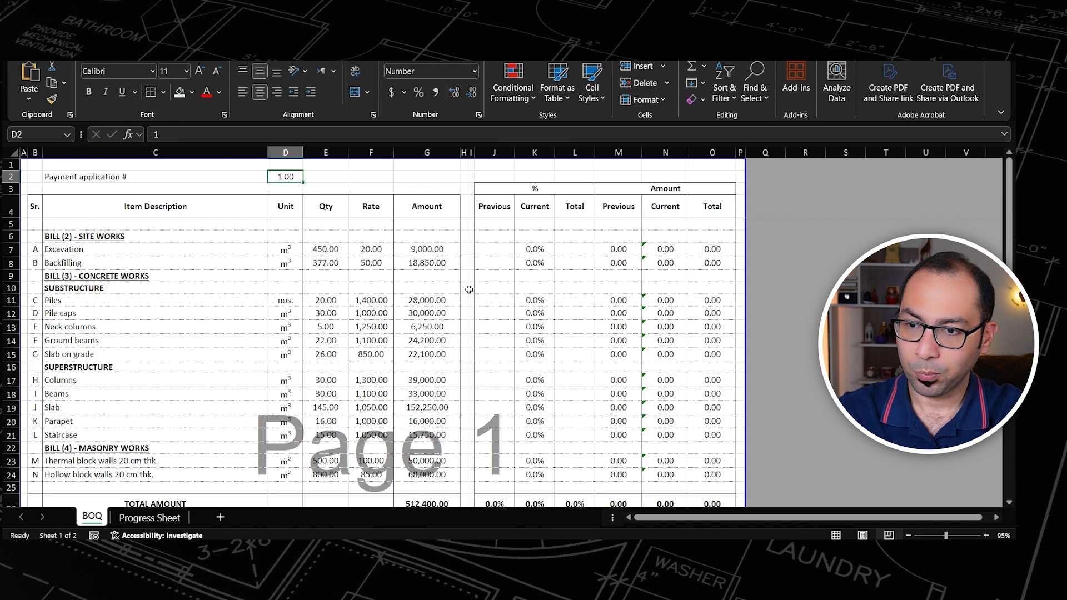
# Step: Start a VLOOKUP formula in the Excavation row's total percentage cell L7, with item description C7 as the lookup value
pyautogui.click(568, 251)
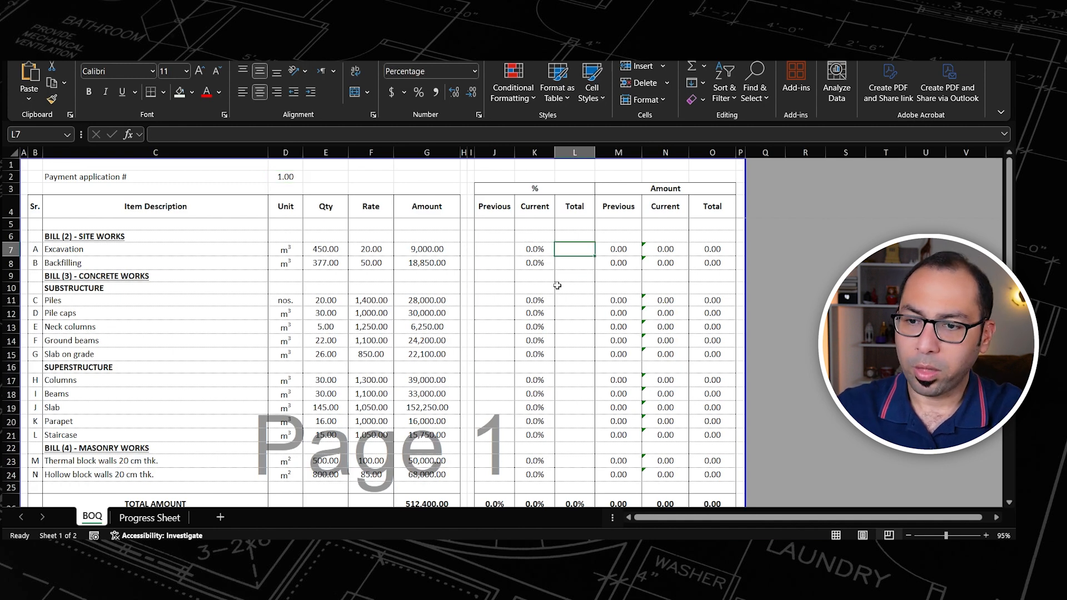
pyautogui.write('=')
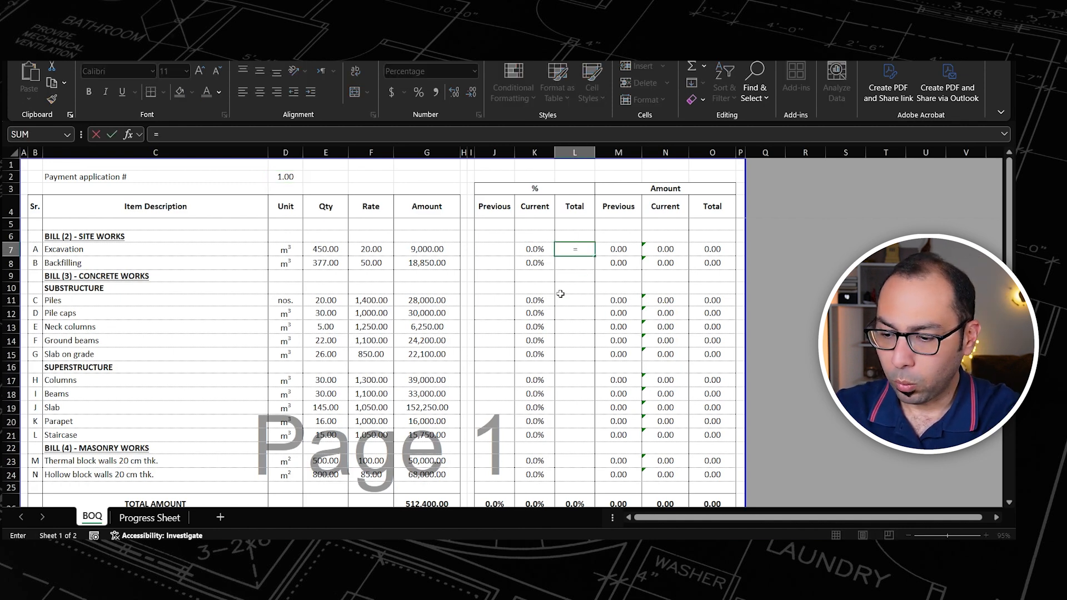
pyautogui.write('vloo')
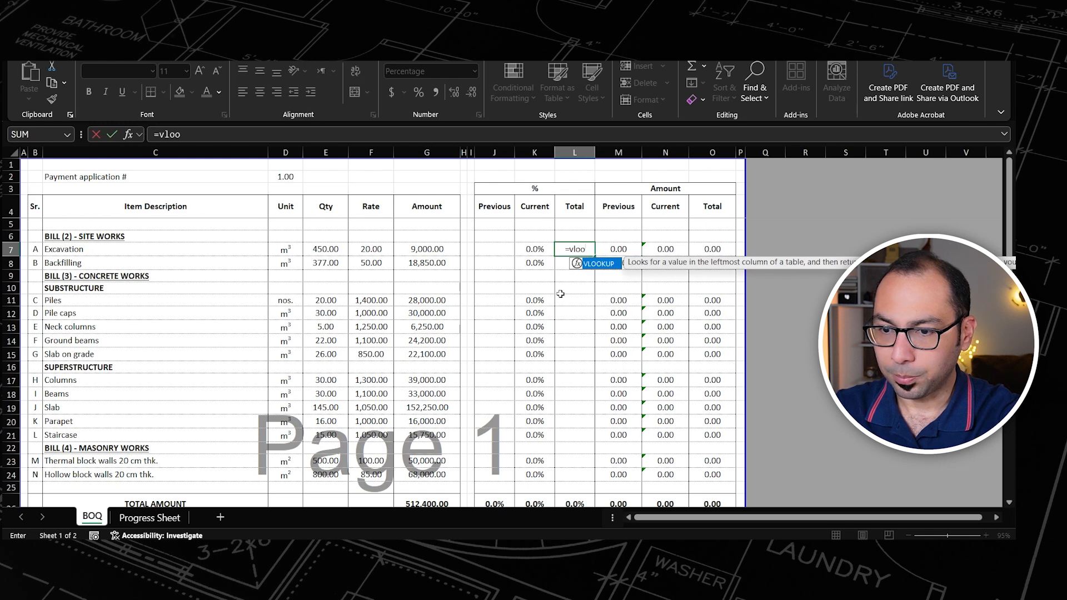
pyautogui.press('Tab')
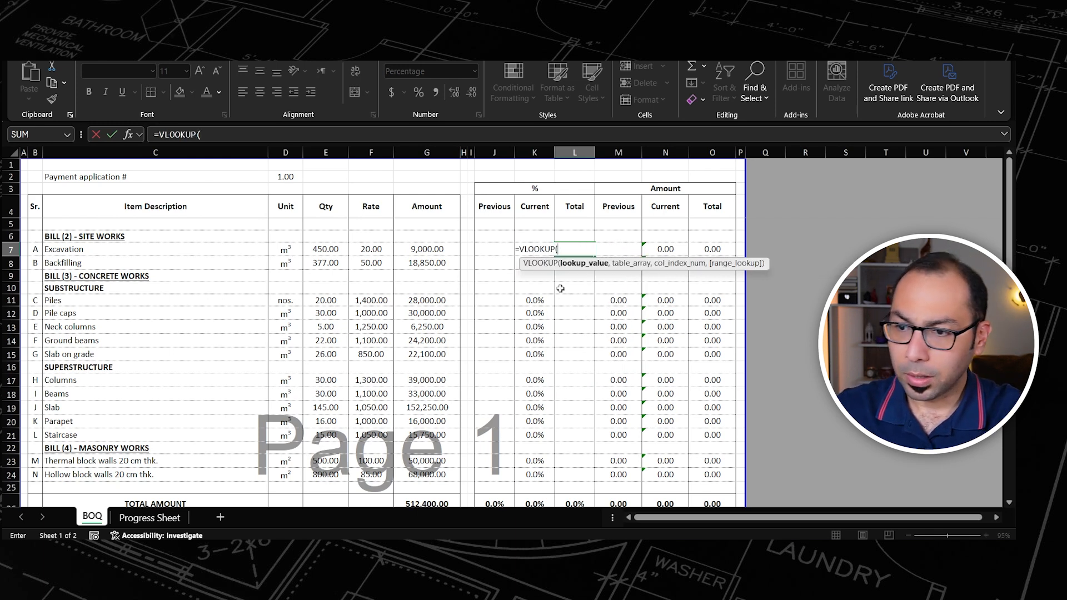
pyautogui.click(101, 250)
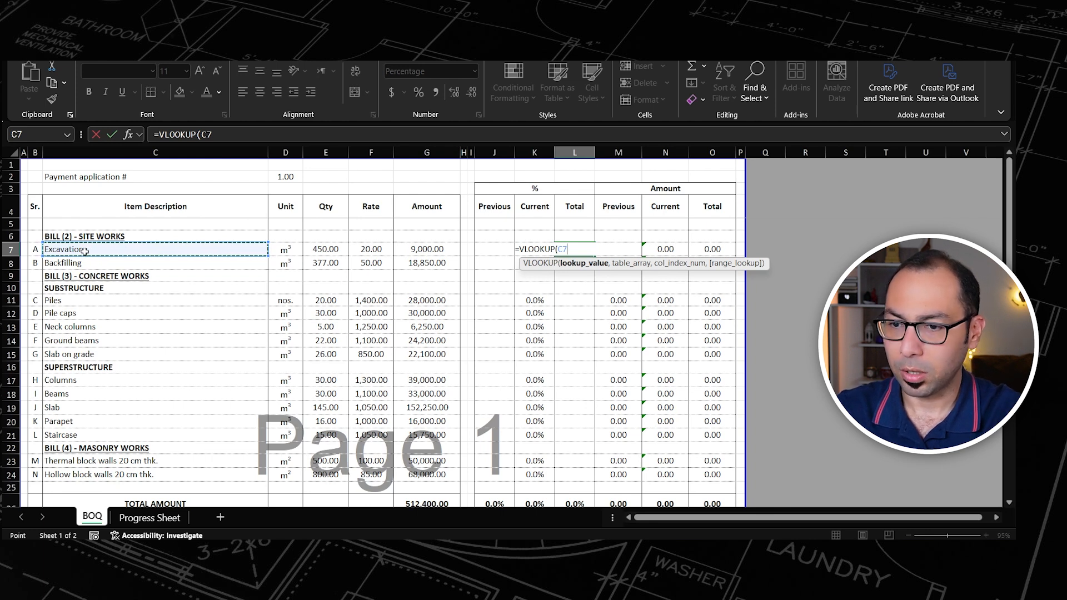
pyautogui.write(',')
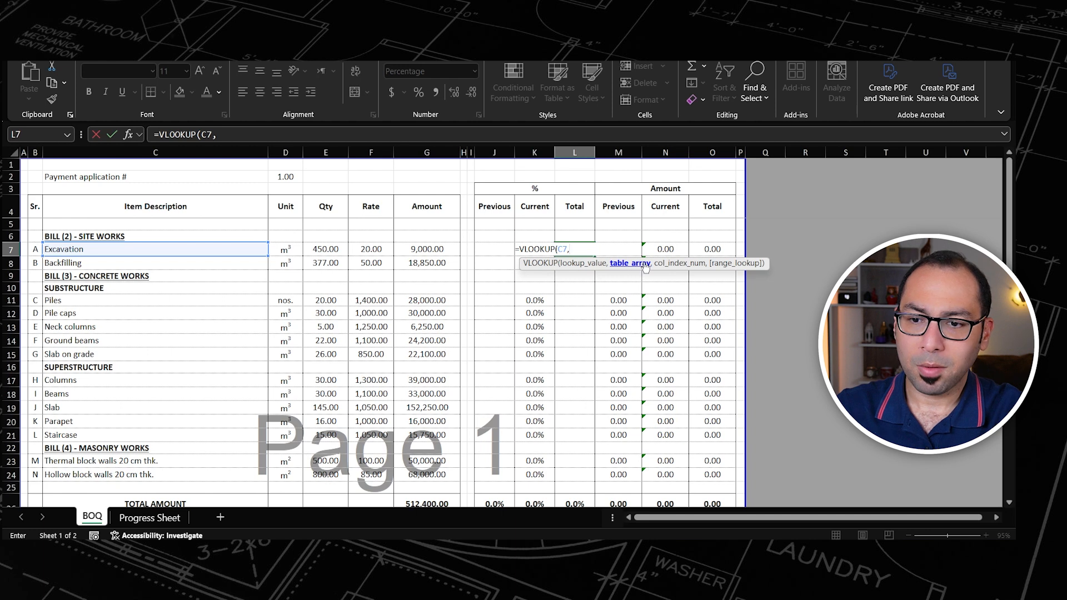
# Step: Set the VLOOKUP table array to the range C2:J24 on the Progress Sheet
pyautogui.click(147, 516)
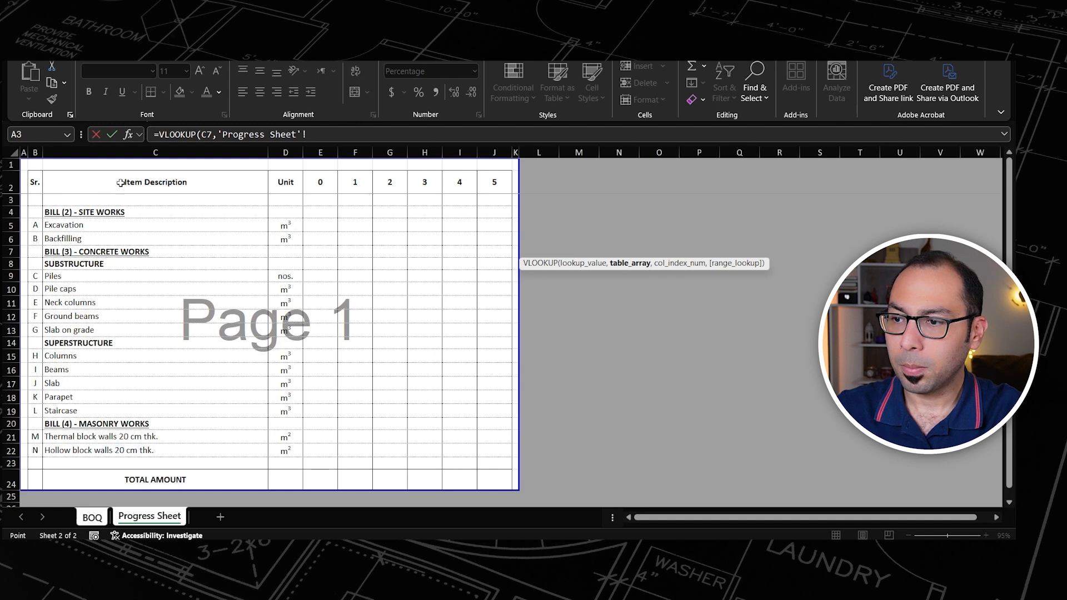
pyautogui.click(84, 185)
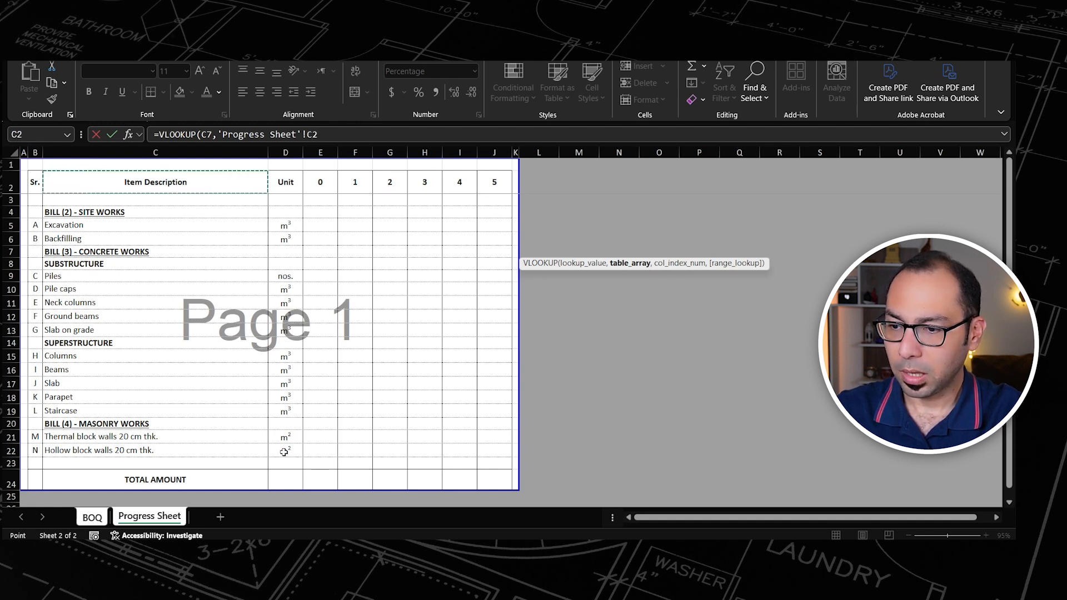
pyautogui.keyDown('shift'); pyautogui.click(492, 477); pyautogui.keyUp('shift')
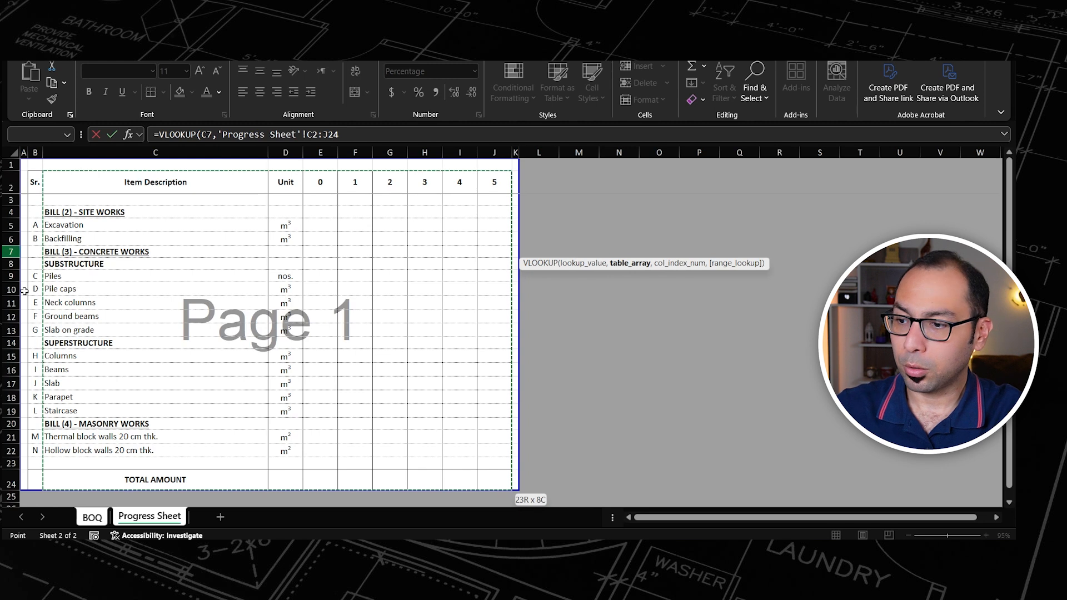
pyautogui.click(348, 134)
# Step: Complete the VLOOKUP formula with column index 4 and FALSE for an exact match
pyautogui.write(',4')
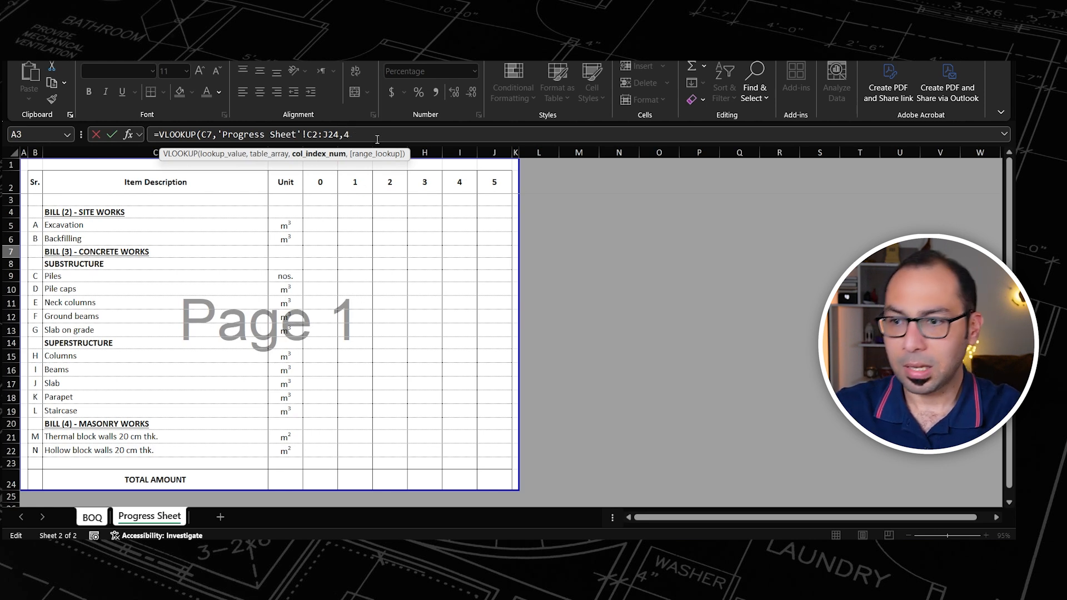
pyautogui.write(',')
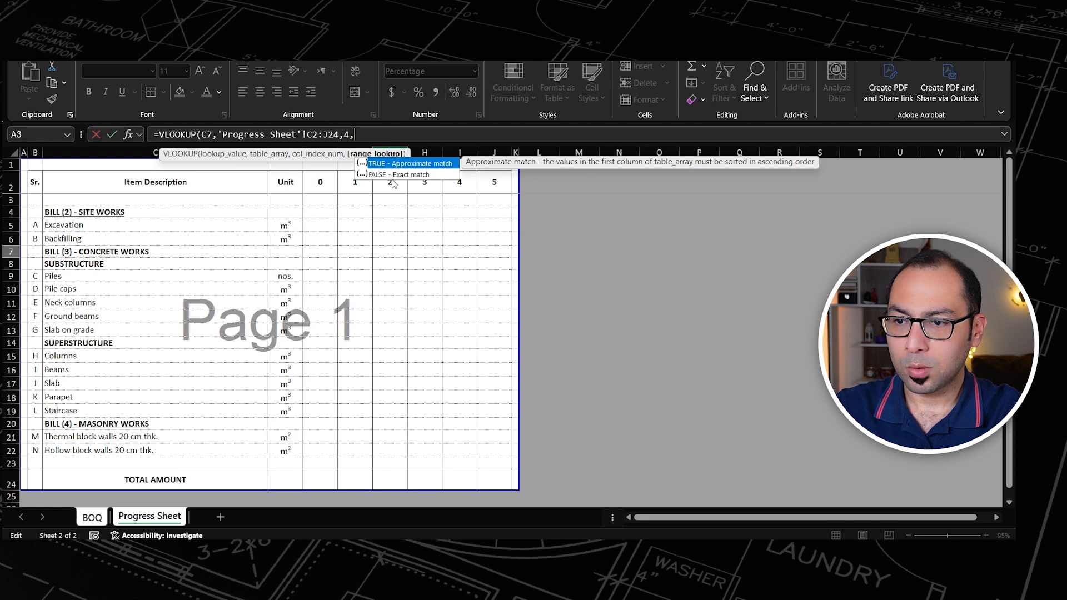
pyautogui.write('fals')
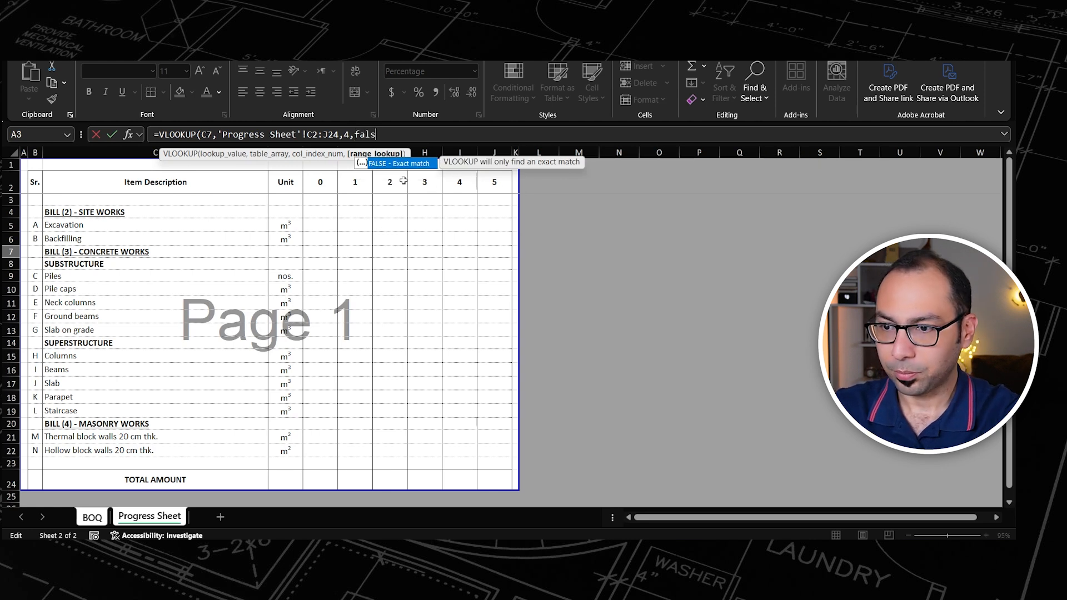
pyautogui.write('e)')
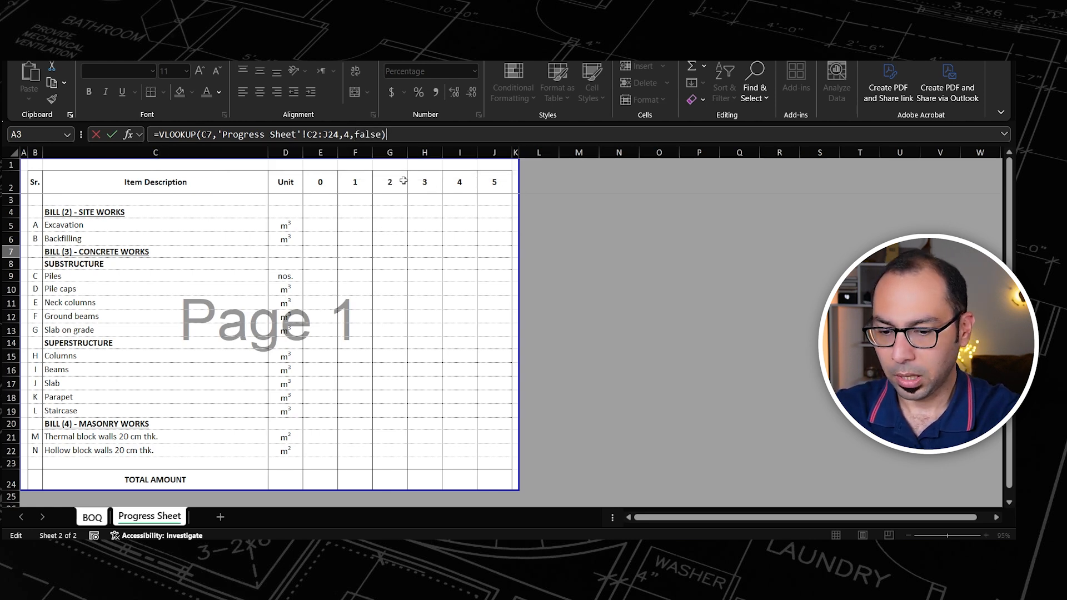
pyautogui.press('Return')
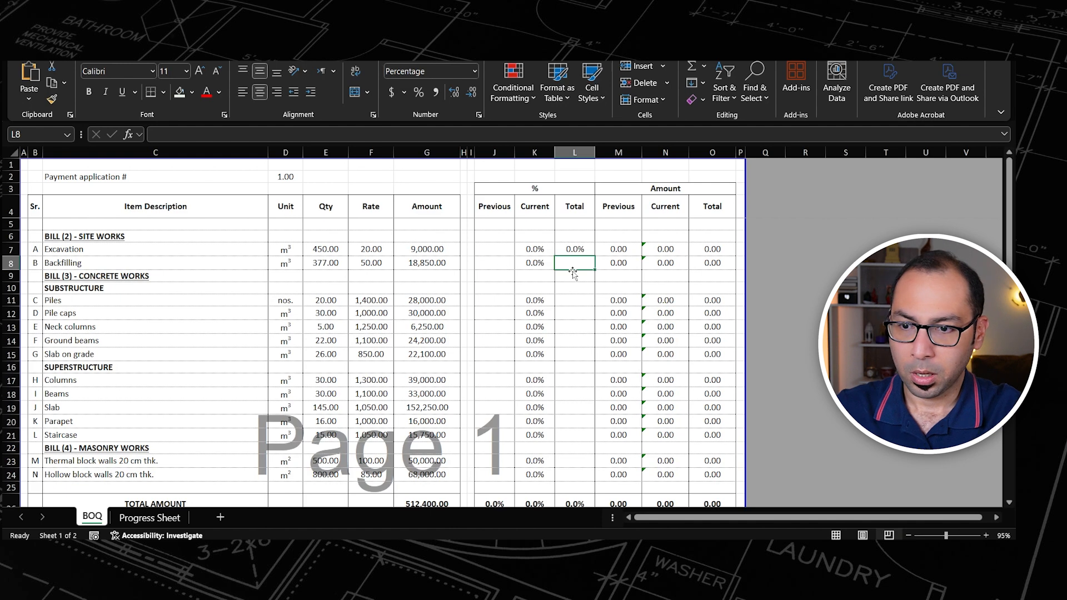
# Step: Enter 75% as Excavation's progress under payment 1 in cell F5 of the Progress Sheet, then return to the BOQ sheet
pyautogui.click(572, 249)
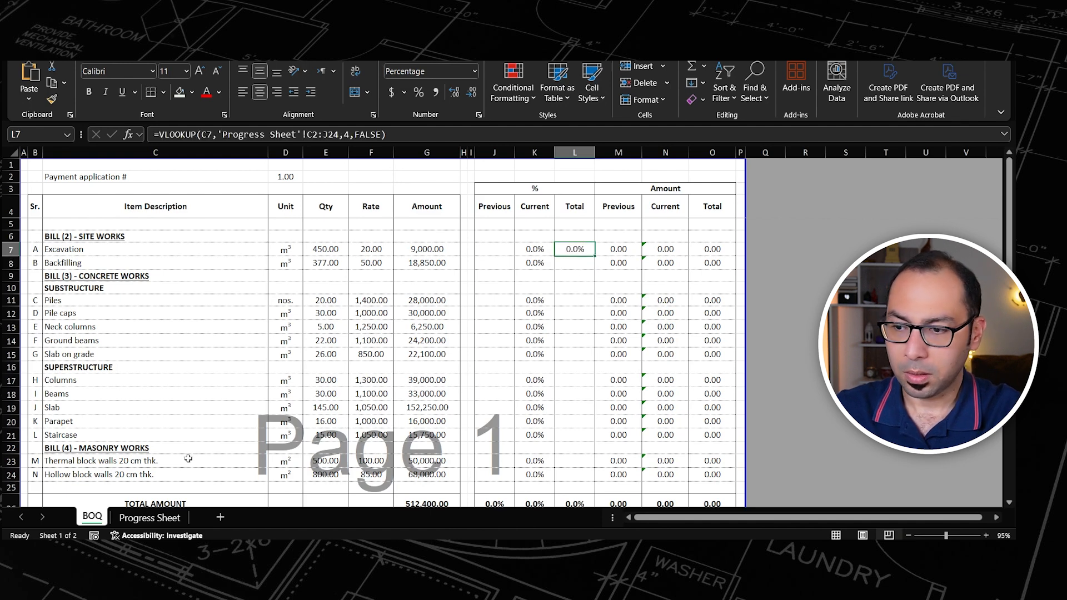
pyautogui.click(134, 518)
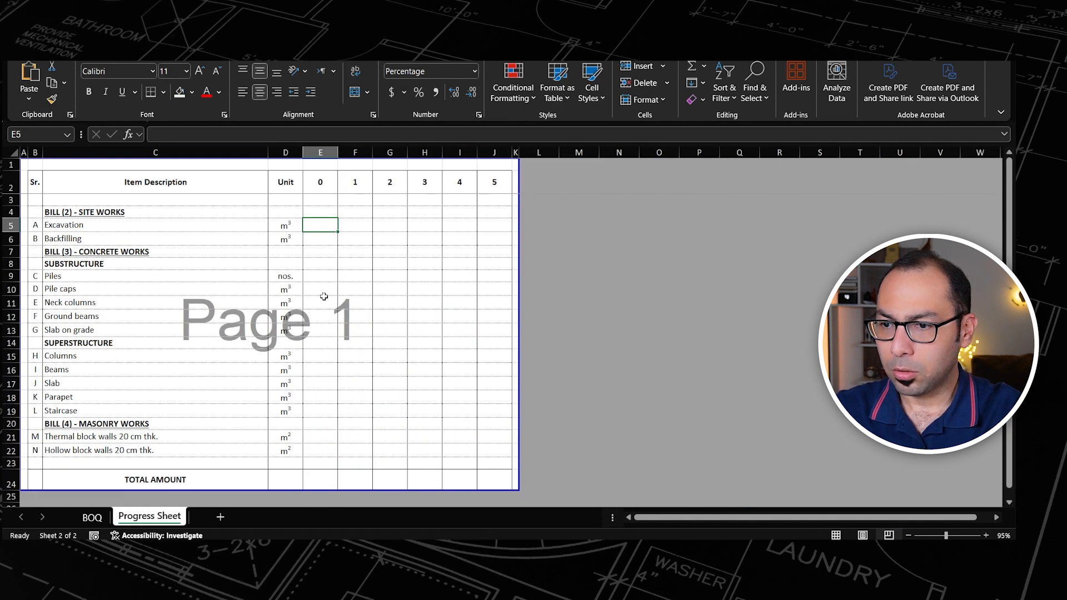
pyautogui.press('Right')
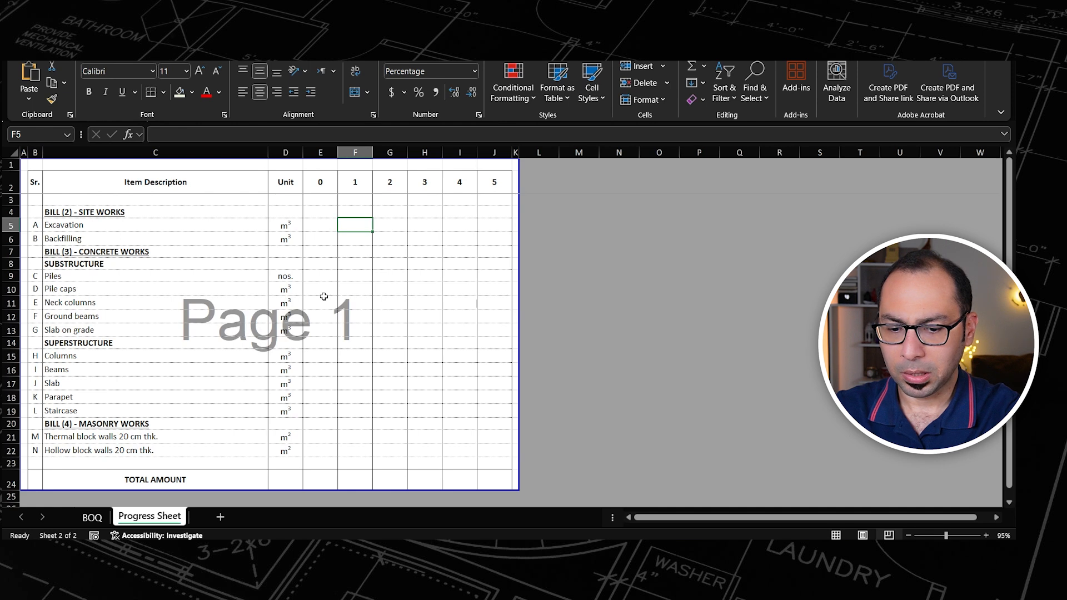
pyautogui.write('75')
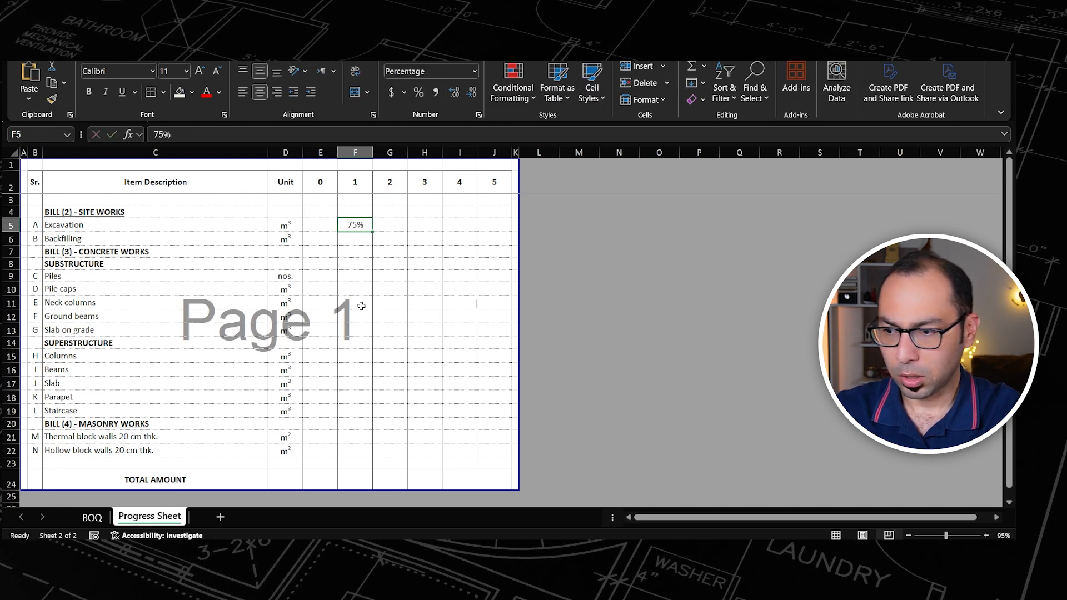
pyautogui.click(89, 519)
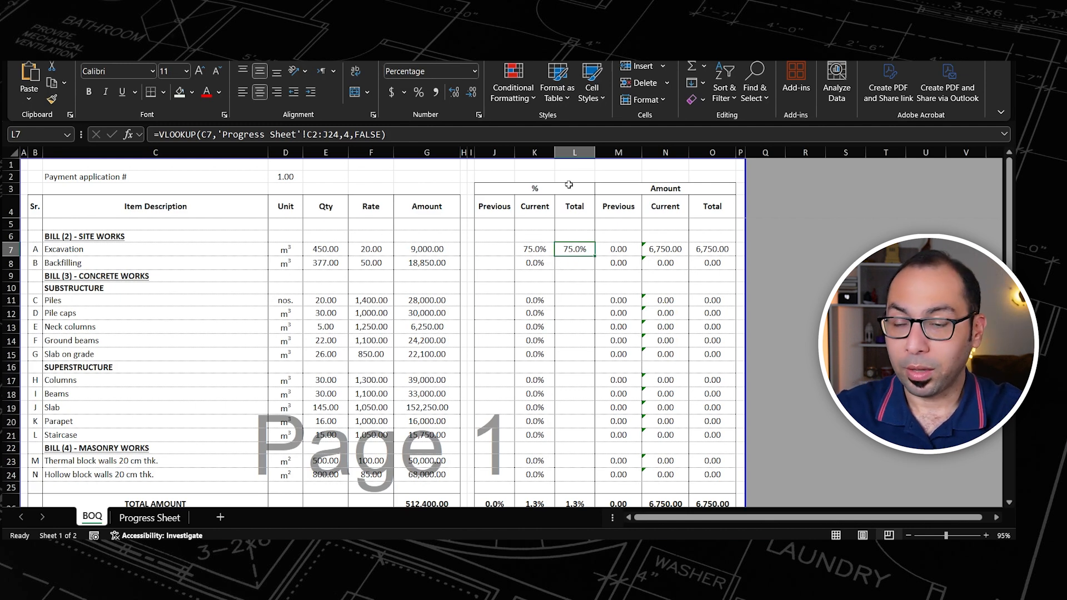
# Step: Replace the column index in Excavation's total percentage formula L7 with 3+D2, referencing the payment application number
pyautogui.click(153, 516)
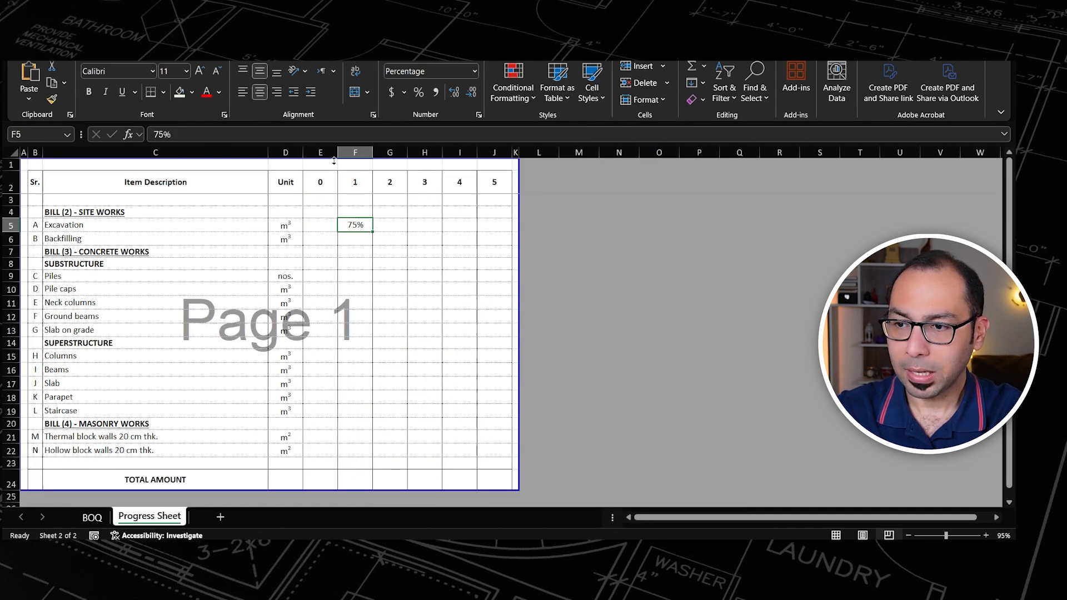
pyautogui.click(92, 518)
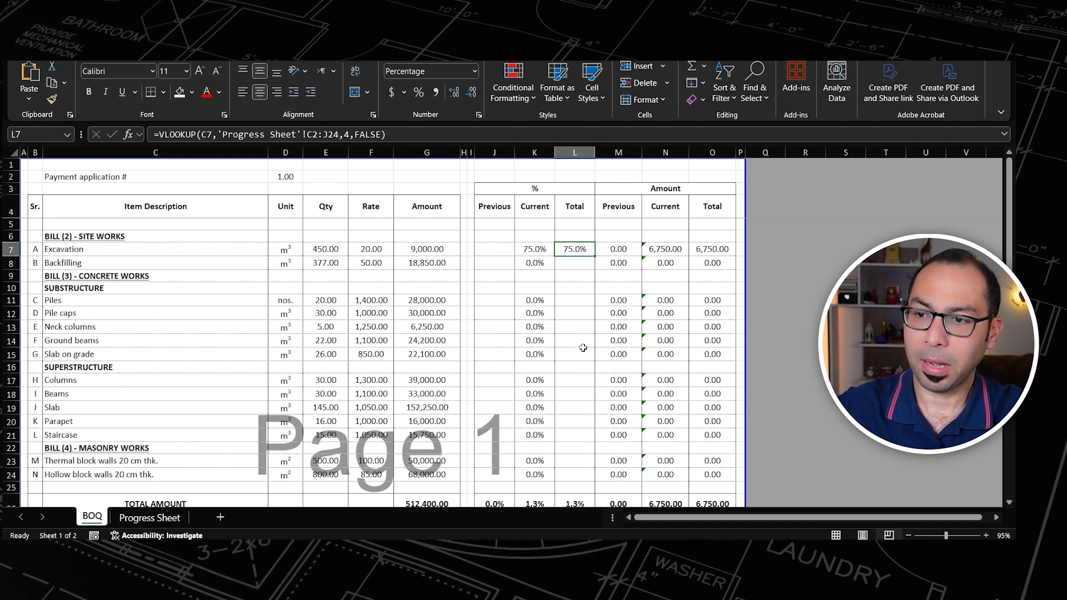
pyautogui.doubleClick(347, 134)
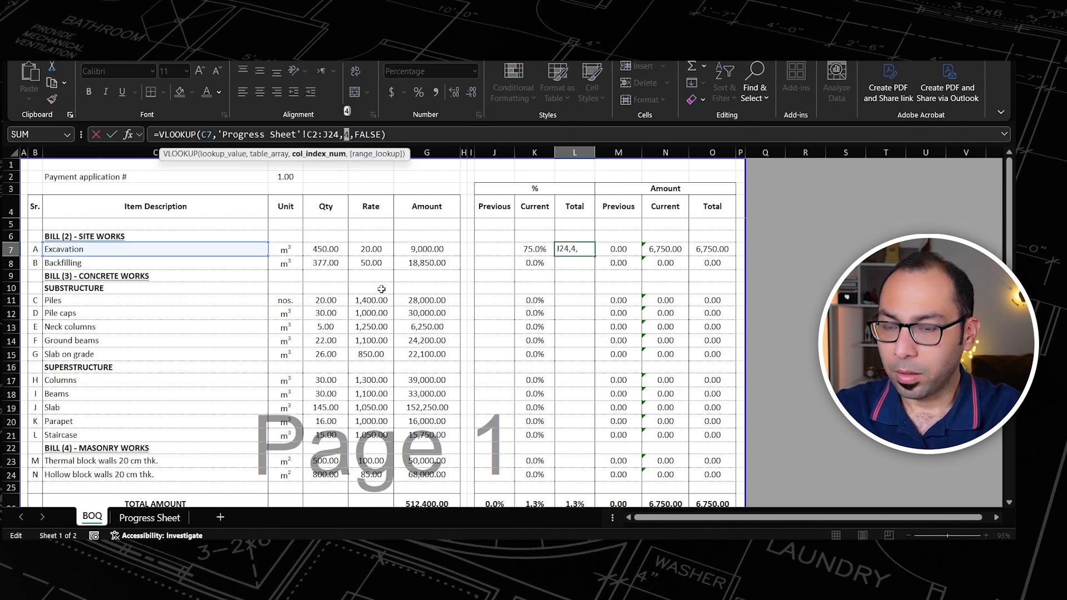
pyautogui.write('3+')
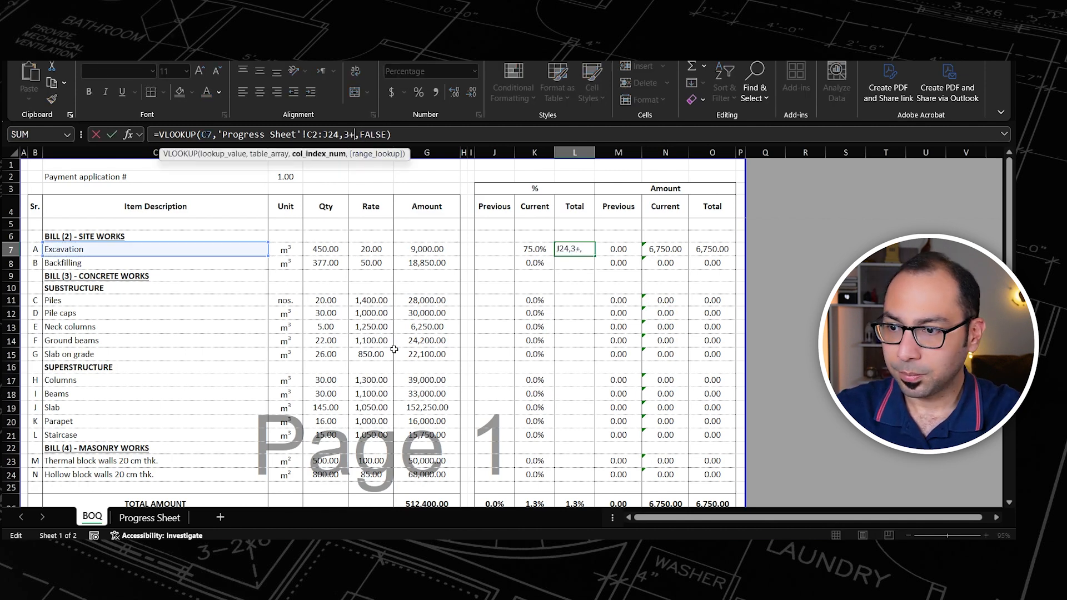
pyautogui.click(283, 175)
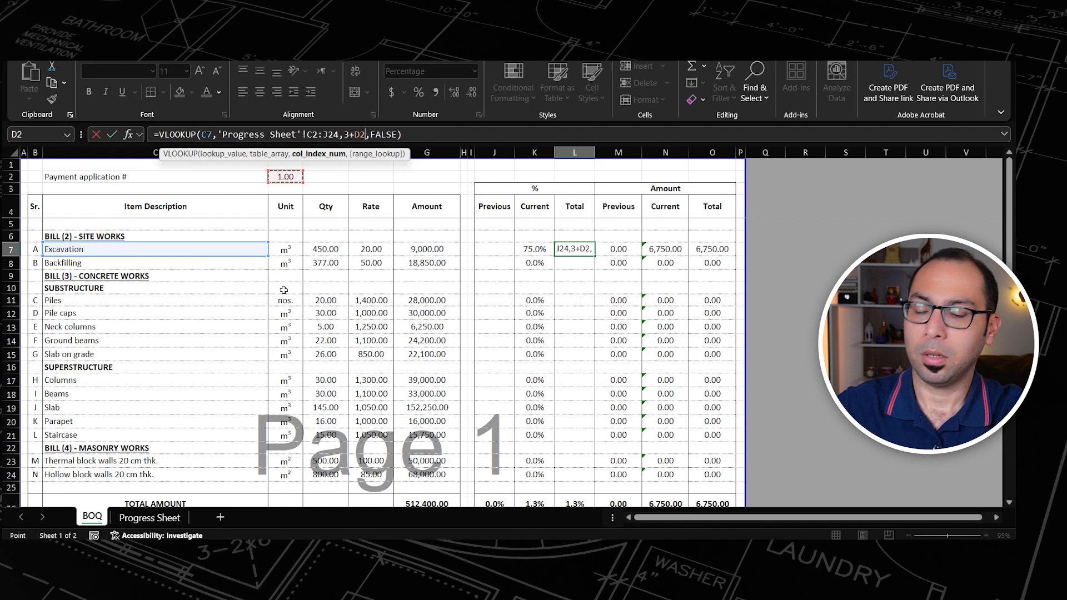
pyautogui.press('Return')
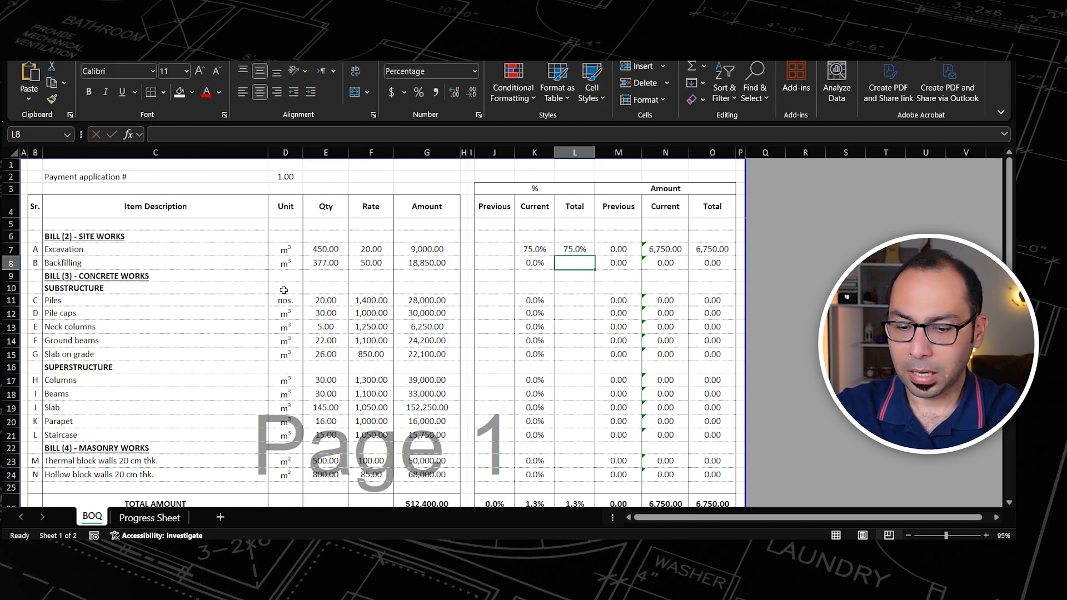
# Step: Lock only the column of the lookup value in the L7 formula, making it $C7
pyautogui.press('Up')
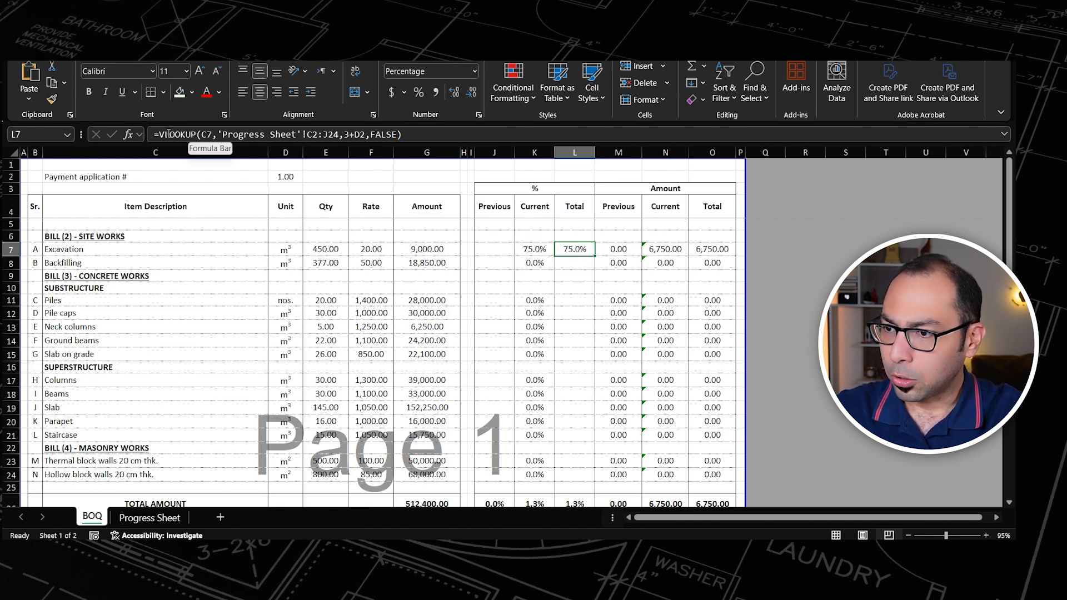
pyautogui.click(207, 133)
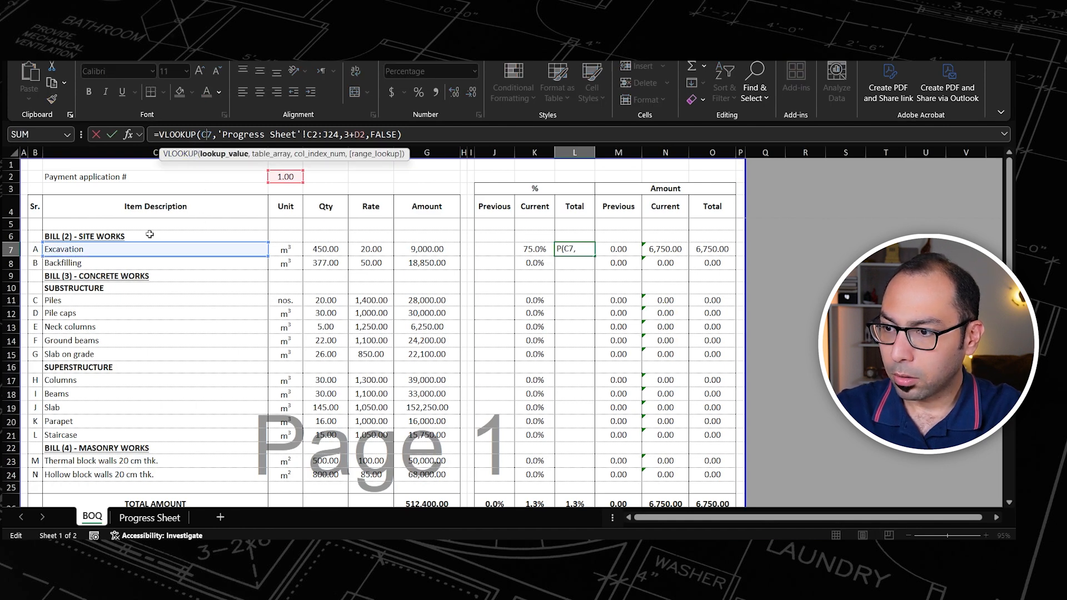
pyautogui.press('F4')
pyautogui.press('F4')
pyautogui.press('F4')
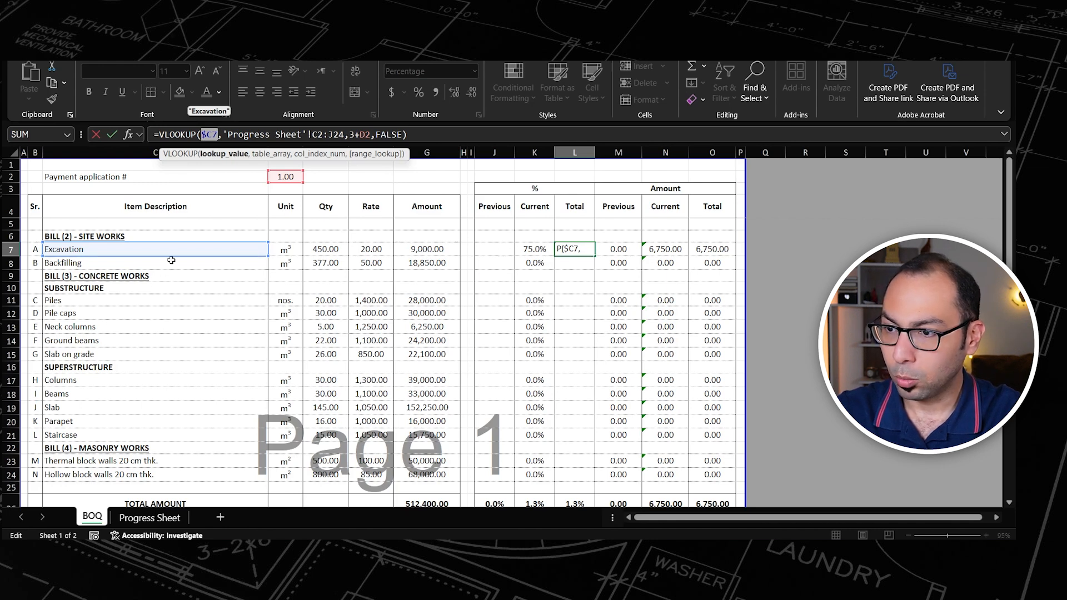
# Step: Make the L7 formula's table array $C$2:$J$24 and payment application reference $D$2 absolute
pyautogui.click(323, 137)
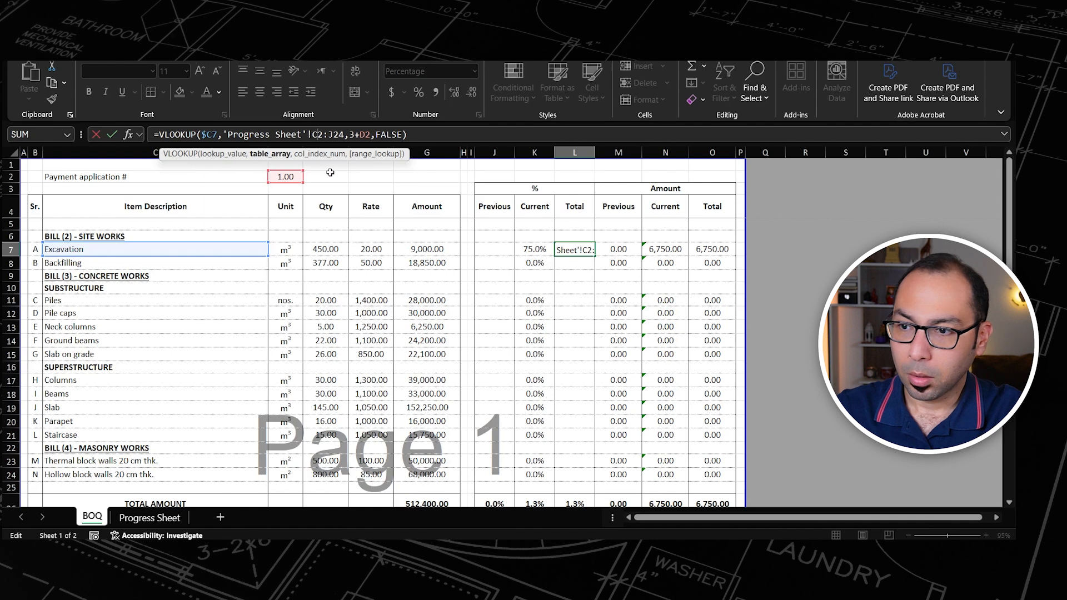
pyautogui.press('F4')
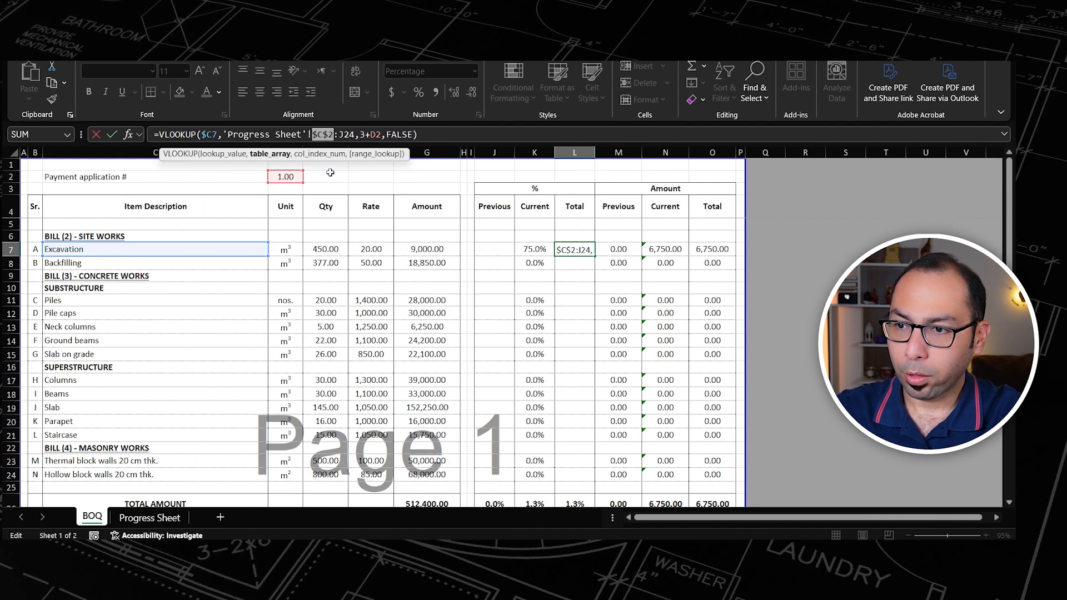
pyautogui.click(346, 135)
pyautogui.press('F4')
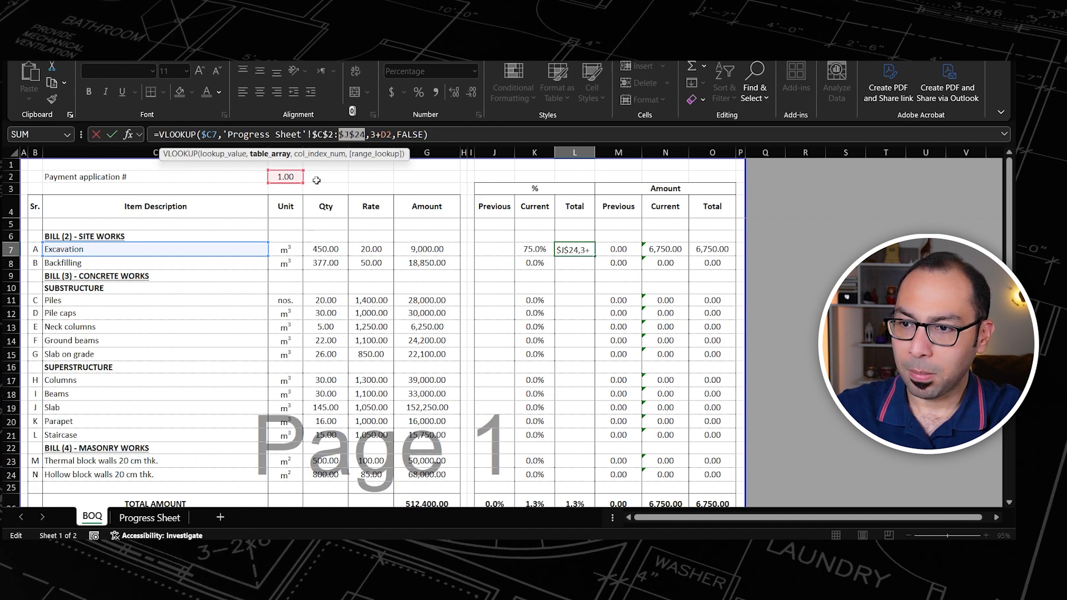
pyautogui.click(384, 135)
pyautogui.press('F4')
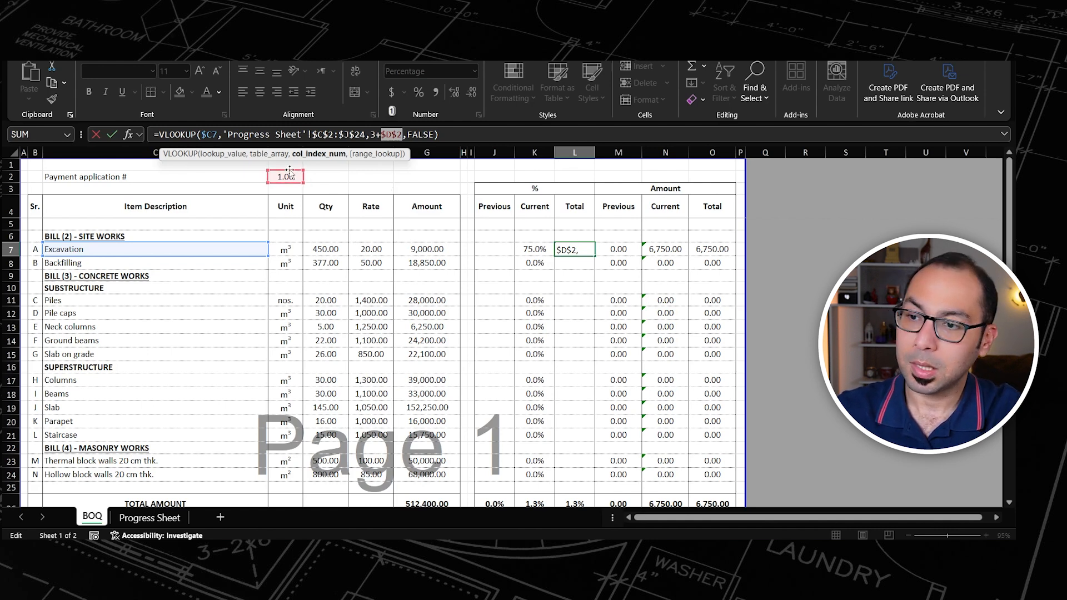
pyautogui.press('Return')
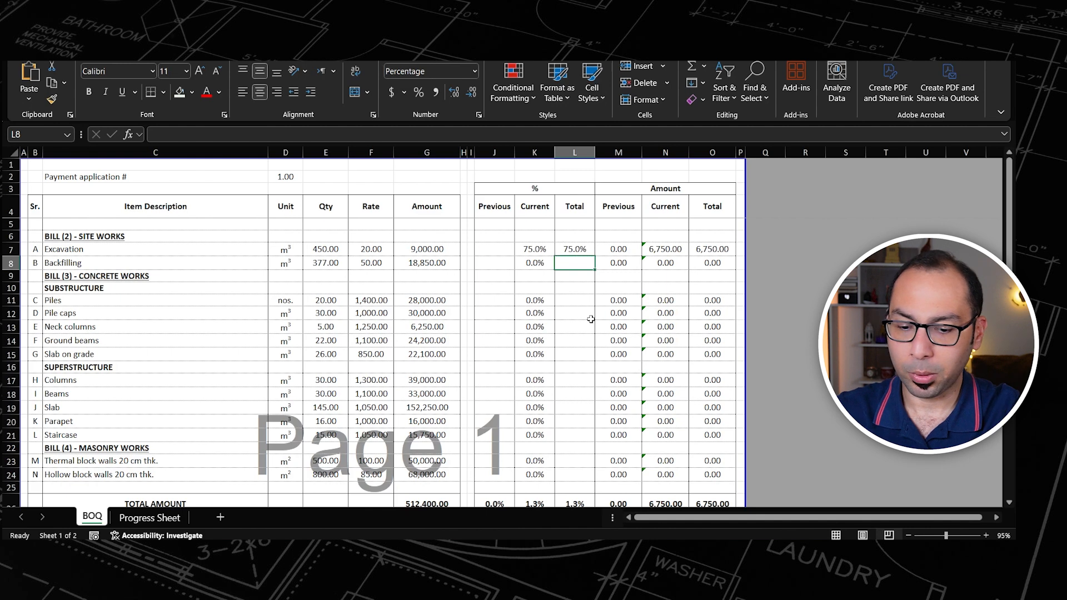
# Step: Copy the total percentage formula from L7 into Excavation's previous percentage cell J7, pasting formulas only
pyautogui.press('Up')
pyautogui.hotkey('ctrl', 'c')
pyautogui.press('Left')
pyautogui.press('Left')
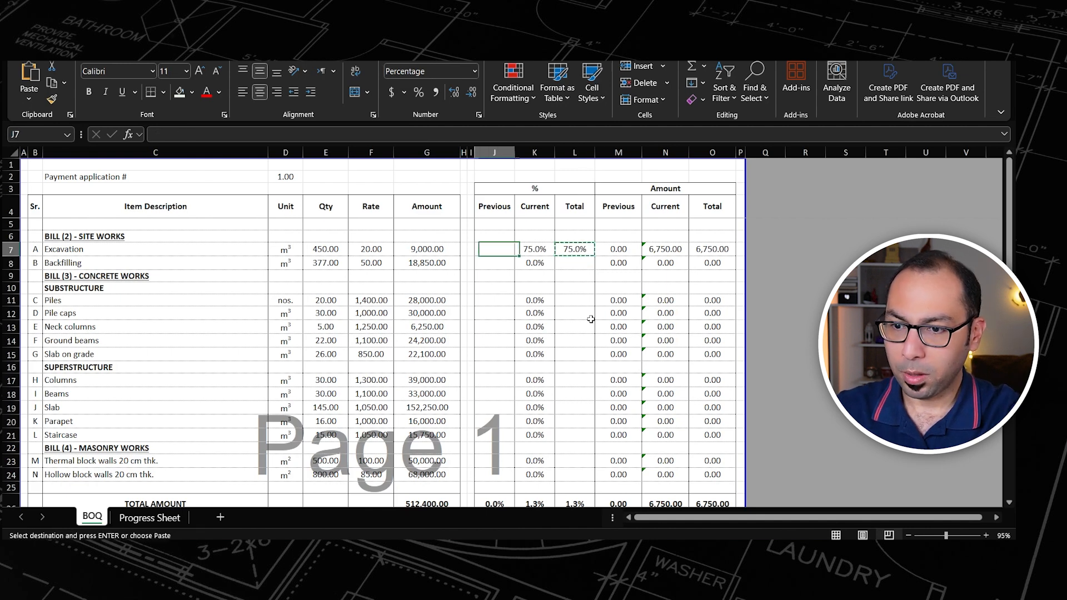
pyautogui.hotkey('ctrl', 'alt', 'v')
pyautogui.press('f')
pyautogui.press('Return')
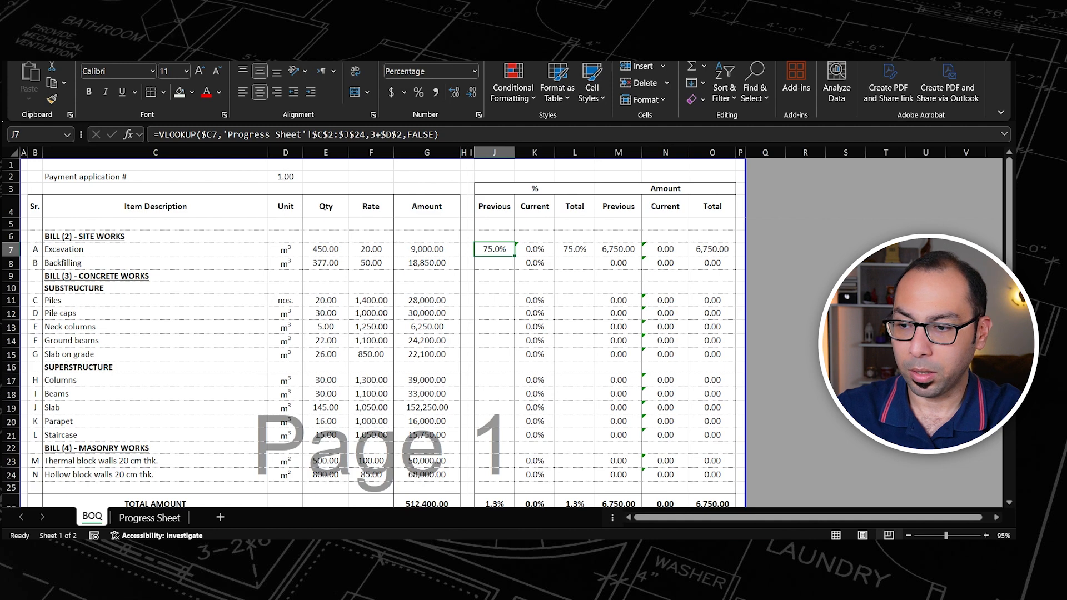
# Step: Check payment columns 1 and 0 on the Progress Sheet and set the J7 formula's column index to 2+$D$2
pyautogui.click(150, 517)
pyautogui.moveTo(219, 180); pyautogui.dragTo(355, 182)
pyautogui.click(355, 152)
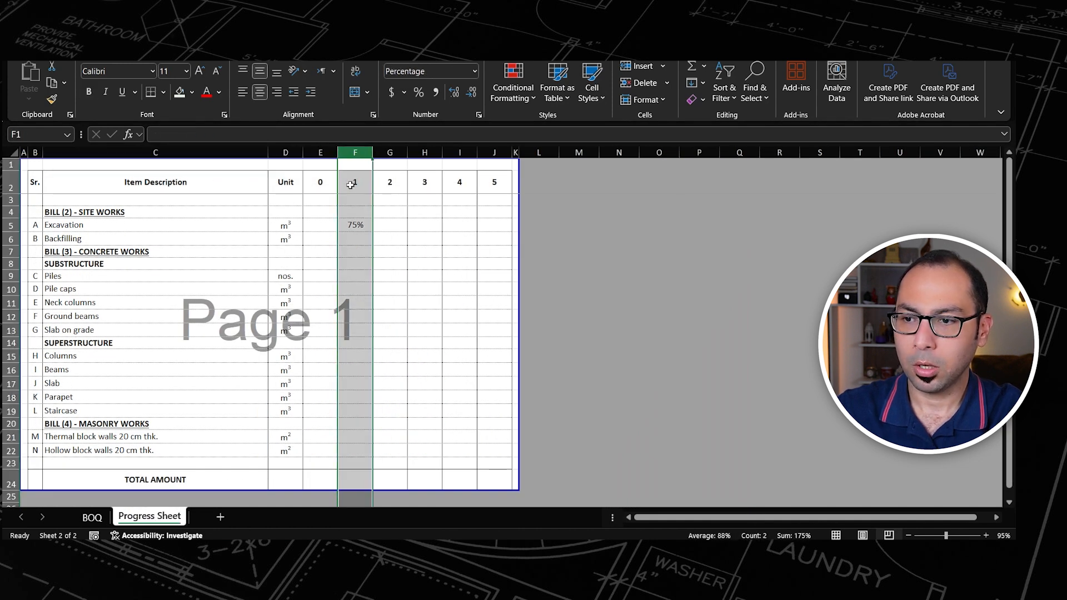
pyautogui.click(320, 152)
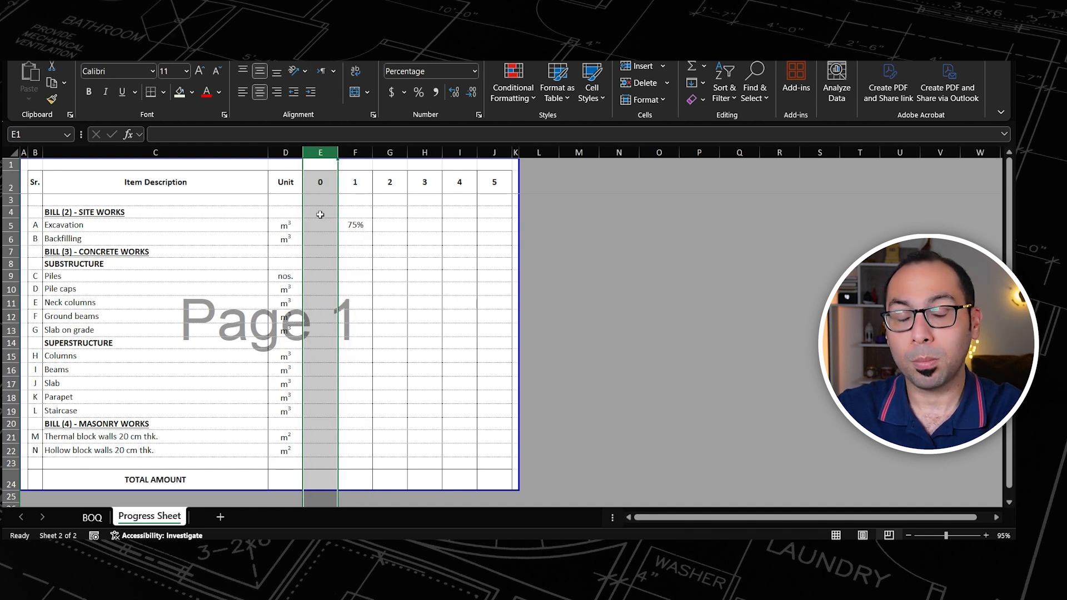
pyautogui.click(93, 517)
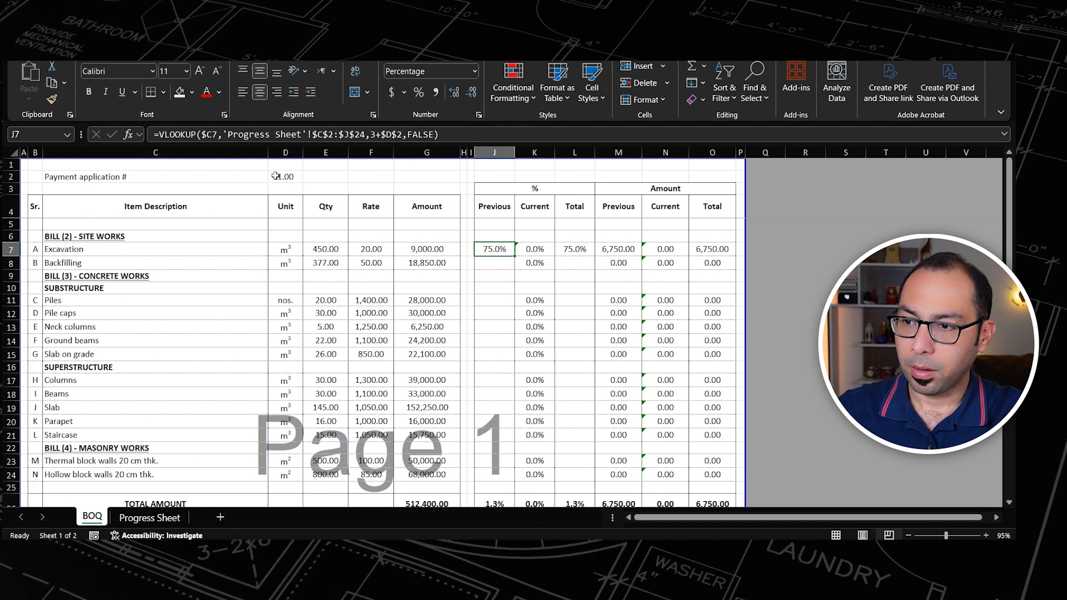
pyautogui.doubleClick(373, 135)
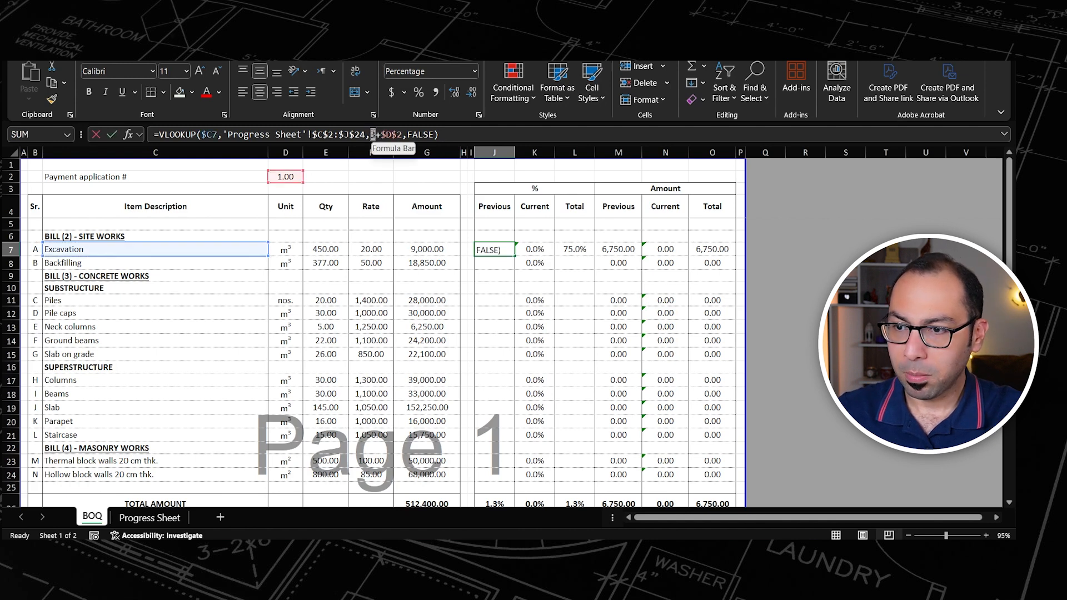
pyautogui.write('2')
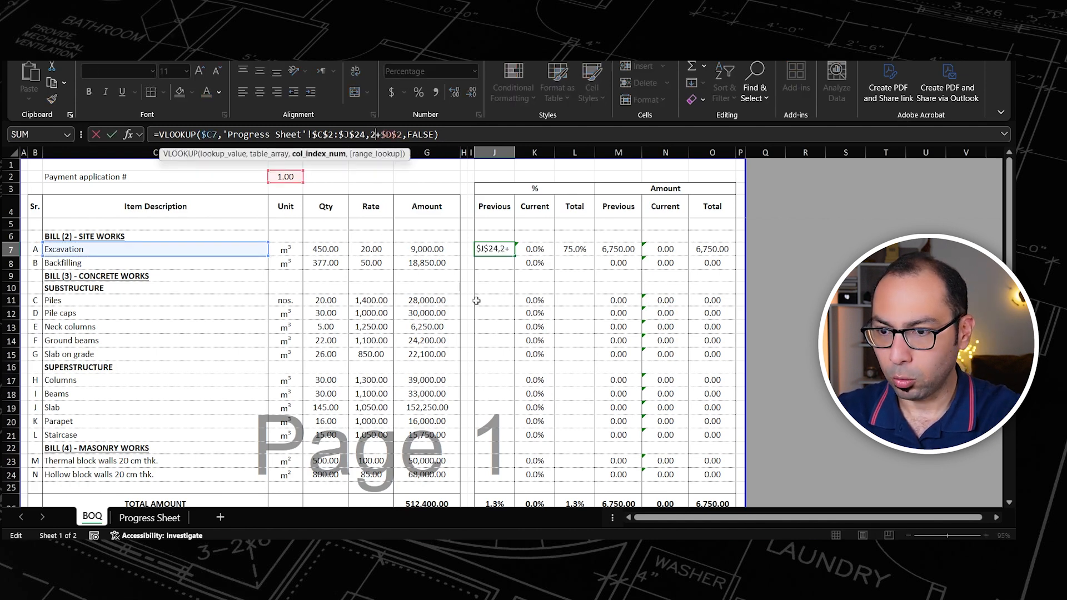
pyautogui.press('Return')
pyautogui.click(495, 250)
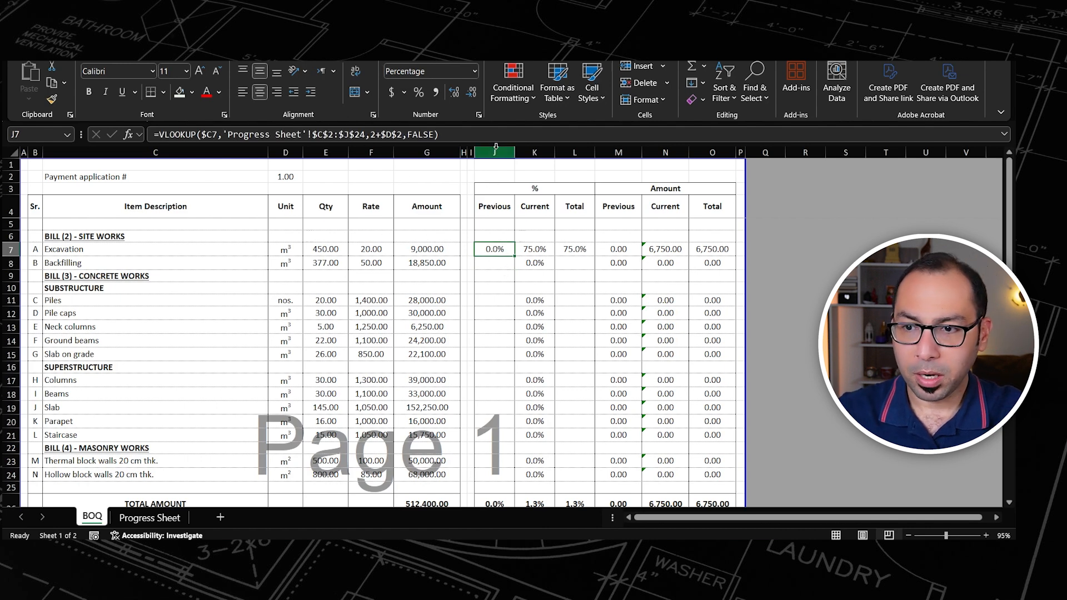
# Step: Count the Progress Sheet columns from Item Description to payment 0 and compare with the lookup indexes in J7 and L7
pyautogui.click(150, 517)
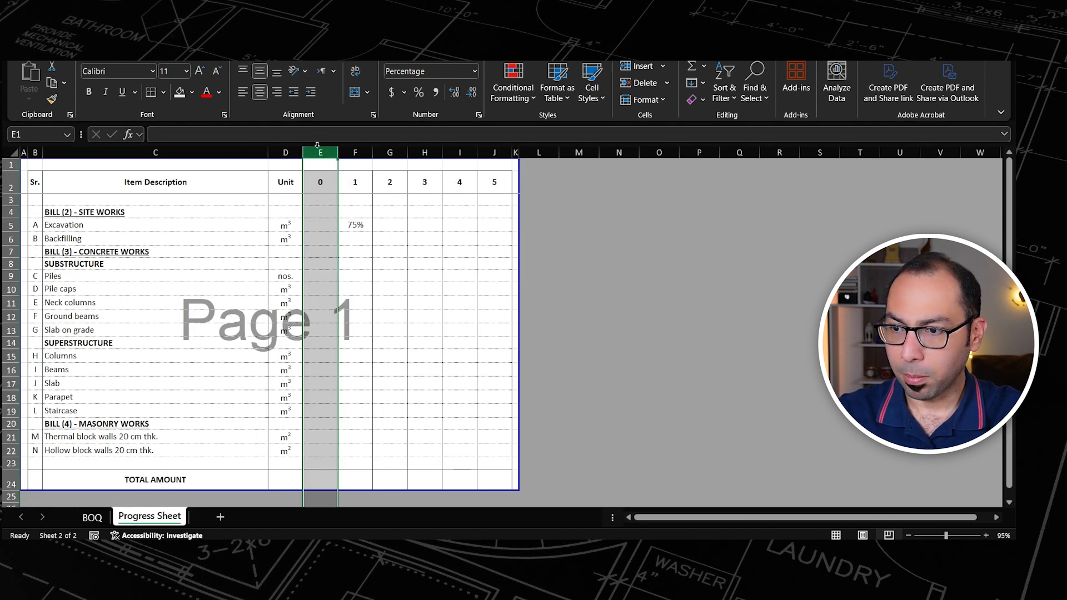
pyautogui.click(222, 153)
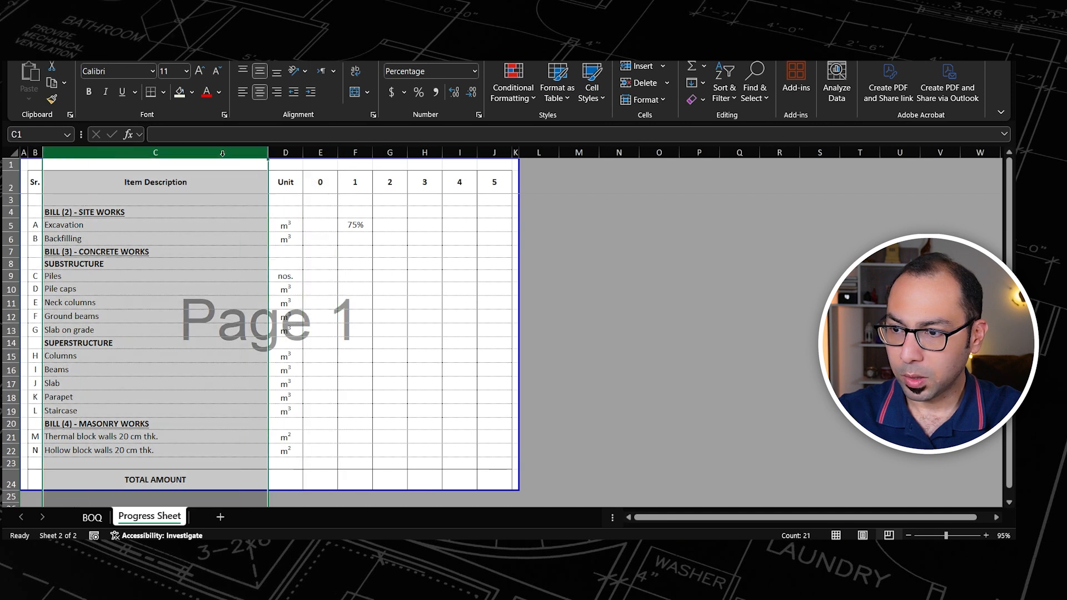
pyautogui.click(284, 154)
pyautogui.click(320, 154)
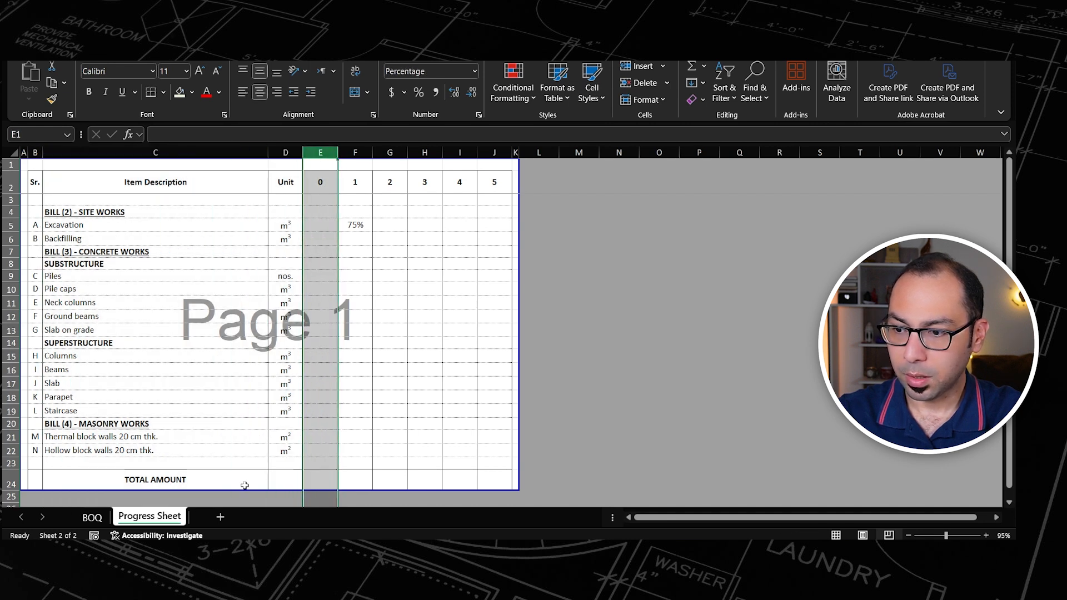
pyautogui.click(92, 517)
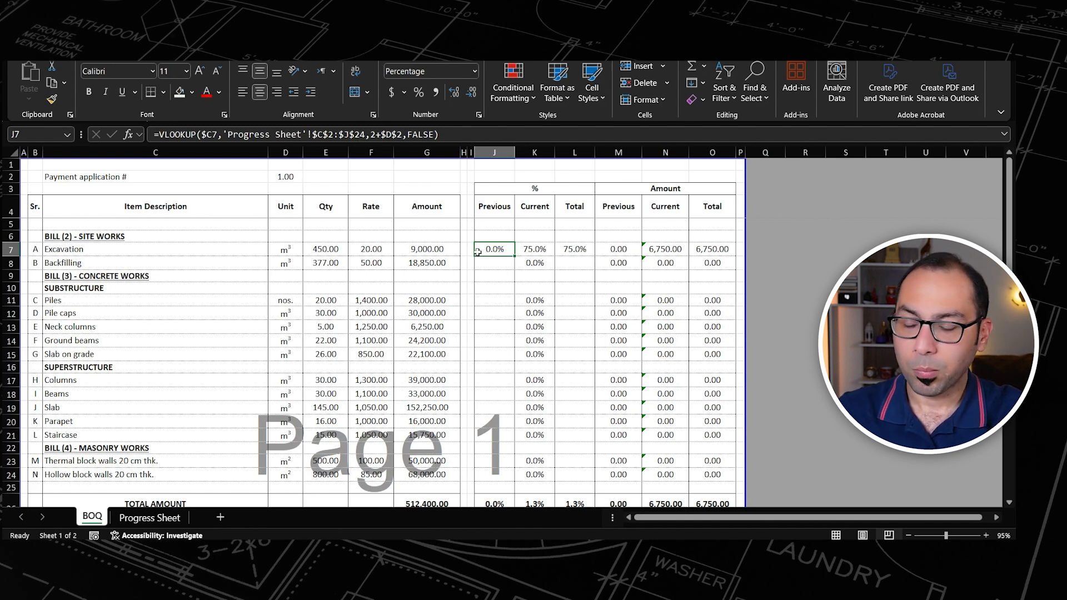
pyautogui.click(577, 251)
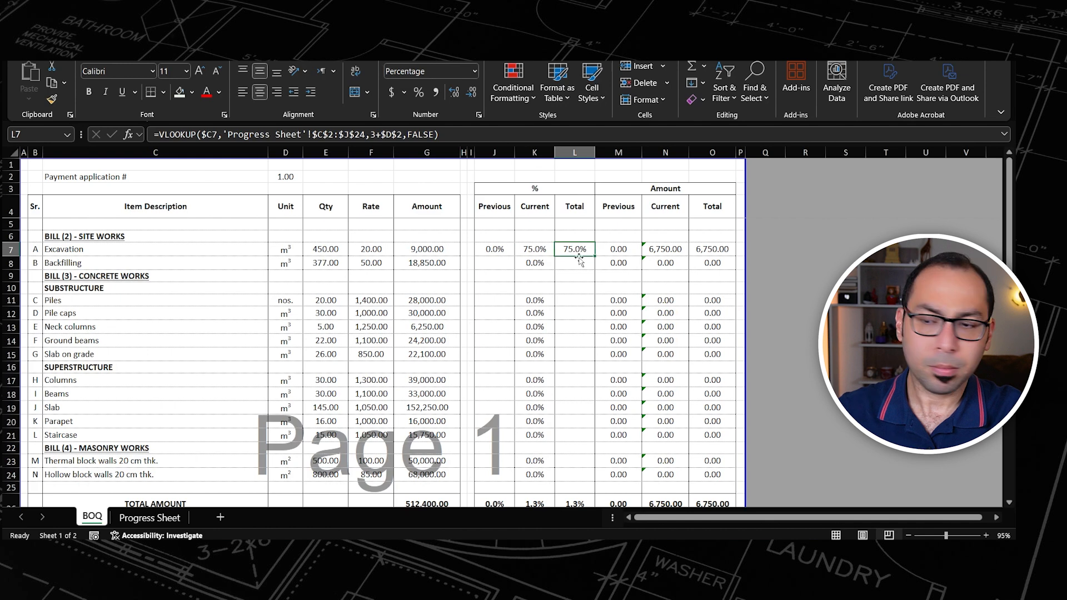
# Step: Copy Excavation's percentage formulas J7:L7 to all other item rows, from Backfilling to Hollow block walls
pyautogui.moveTo(502, 249); pyautogui.dragTo(575, 251)
pyautogui.hotkey('ctrl', 'c')
pyautogui.moveTo(493, 265); pyautogui.dragTo(496, 439)
pyautogui.click(494, 265)
pyautogui.scroll(-1, 498, 423)
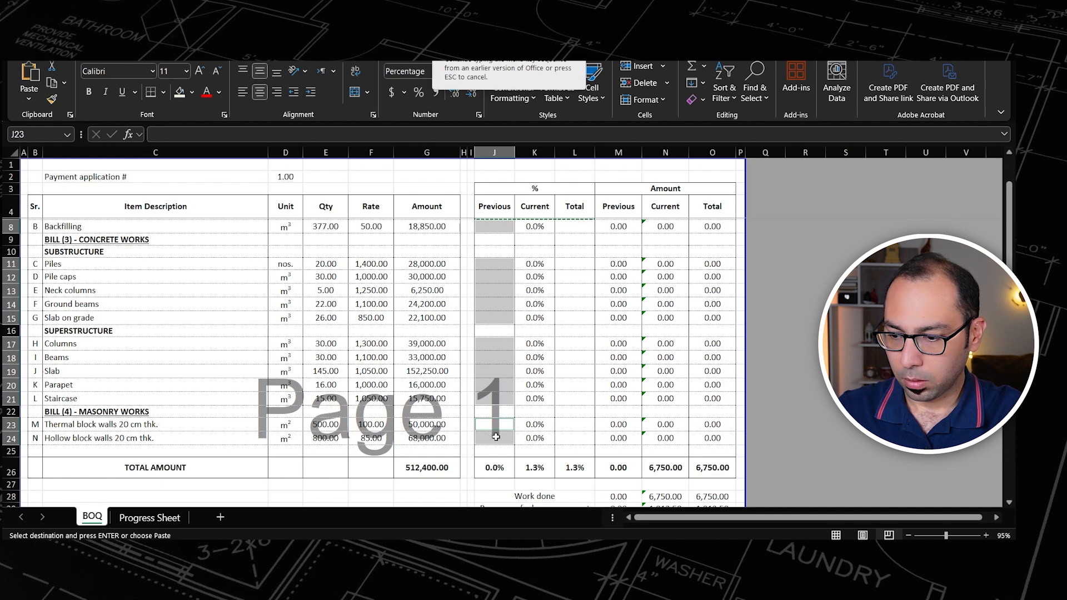
pyautogui.hotkey('ctrl', 'alt', 'v')
pyautogui.press('Return')
pyautogui.scroll(1, 573, 311)
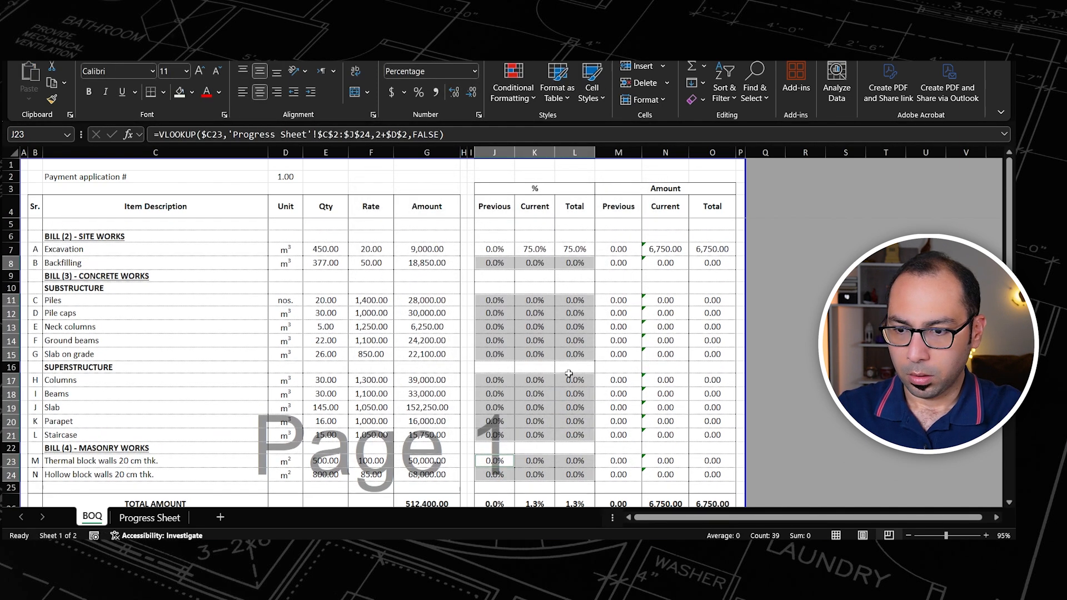
pyautogui.click(574, 327)
pyautogui.click(572, 251)
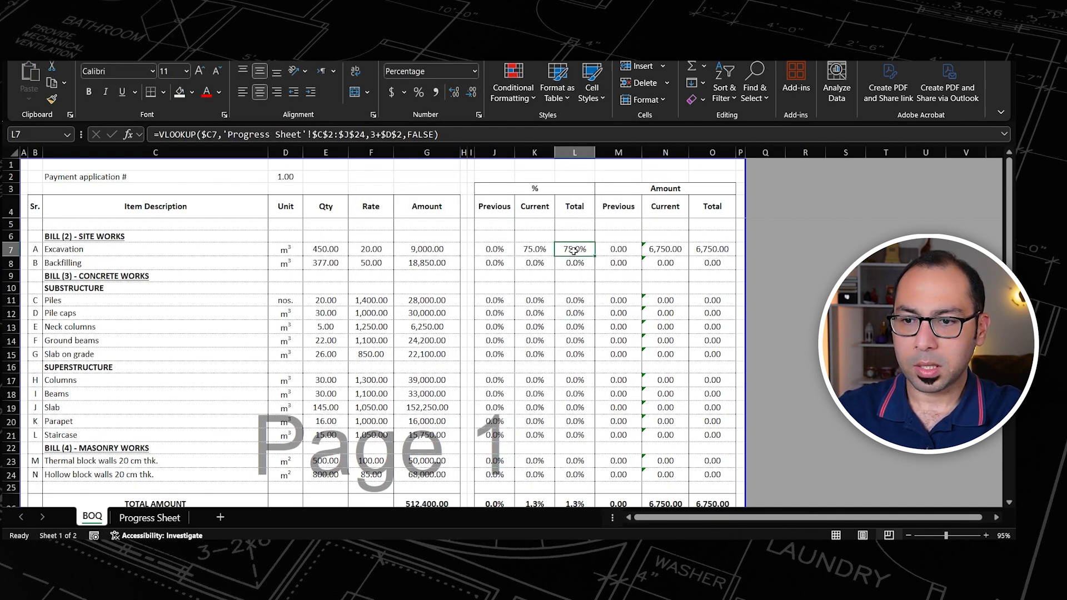
# Step: On the Progress Sheet, enter 0% as Excavation's progress under payment 0
pyautogui.click(150, 518)
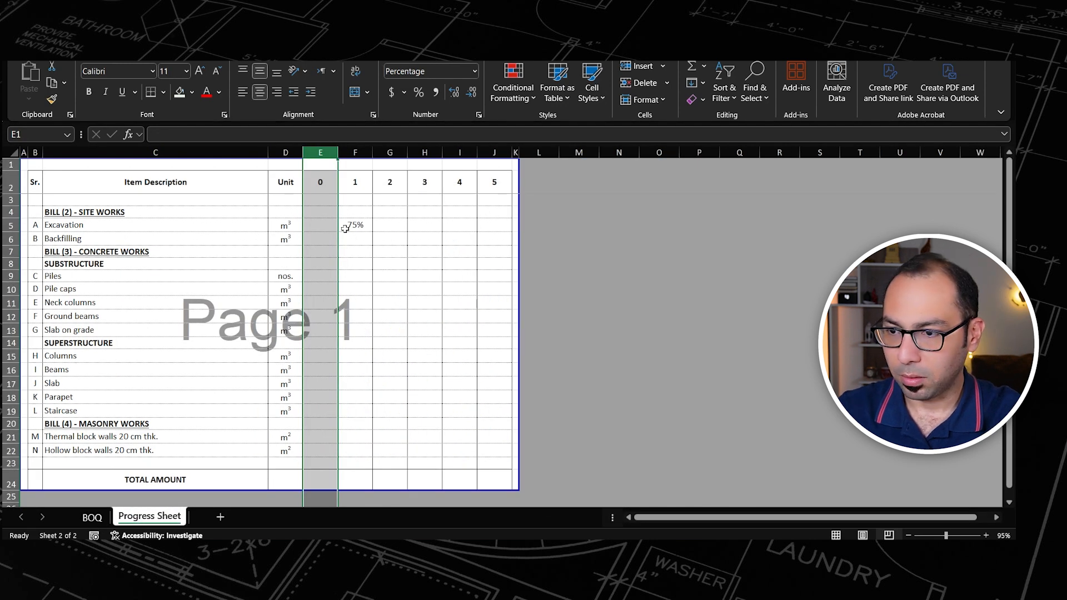
pyautogui.click(326, 225)
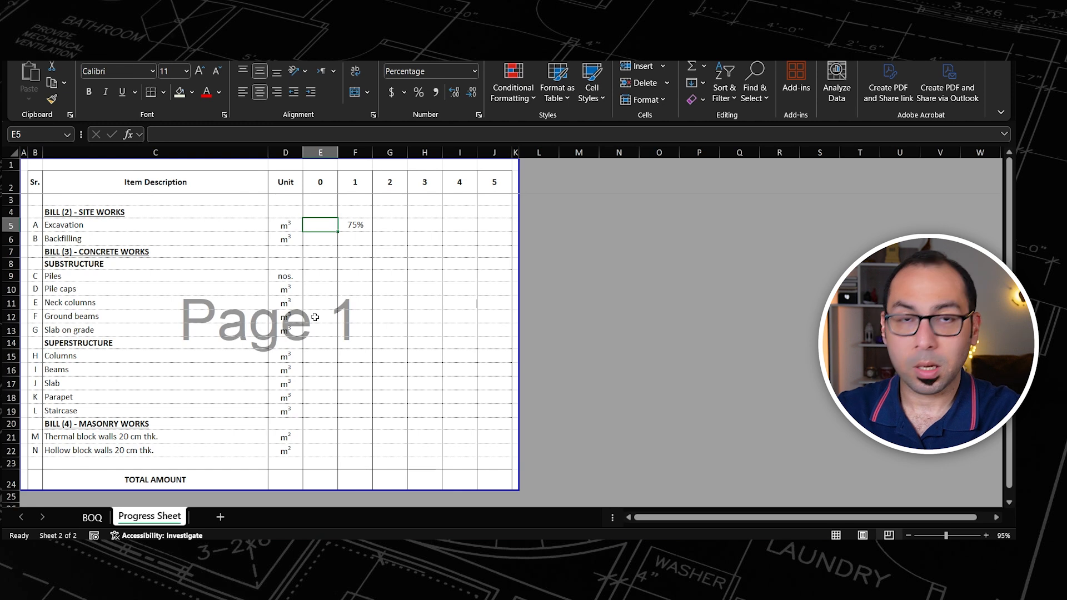
pyautogui.write('0')
pyautogui.hotkey('ctrl', 'Return')
# Step: Copy Excavation's payment 0 percentage to all other item rows, from Backfilling to Hollow block walls, skipping the heading rows
pyautogui.hotkey('ctrl', 'c')
pyautogui.press('Down')
pyautogui.moveTo(323, 276); pyautogui.dragTo(324, 333)
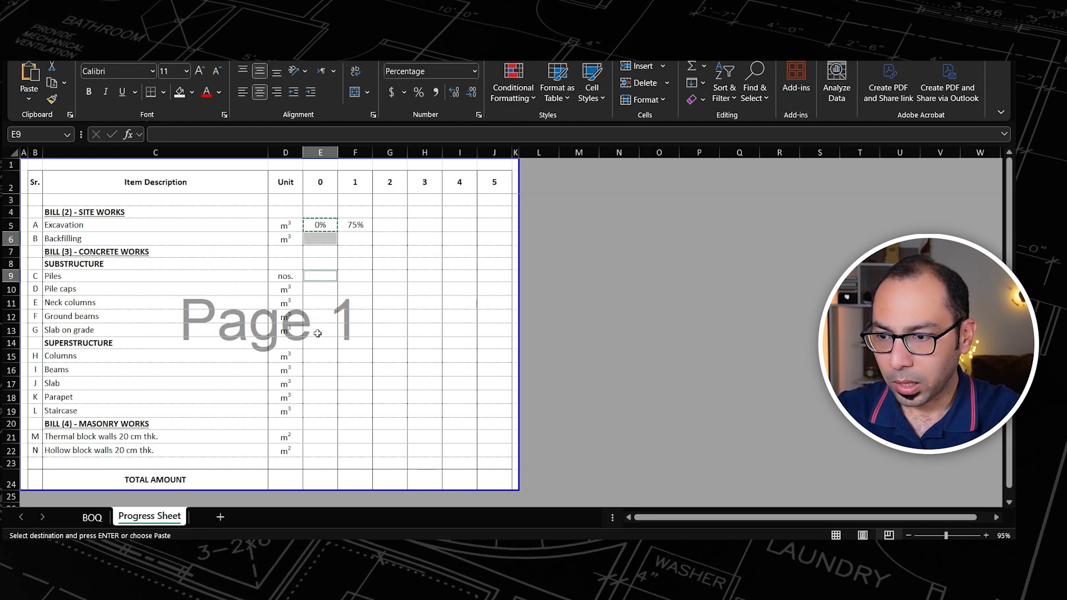
pyautogui.keyDown('ctrl'); pyautogui.click(320, 356); pyautogui.keyUp('ctrl')
pyautogui.keyDown('shift'); pyautogui.click(320, 410); pyautogui.keyUp('shift')
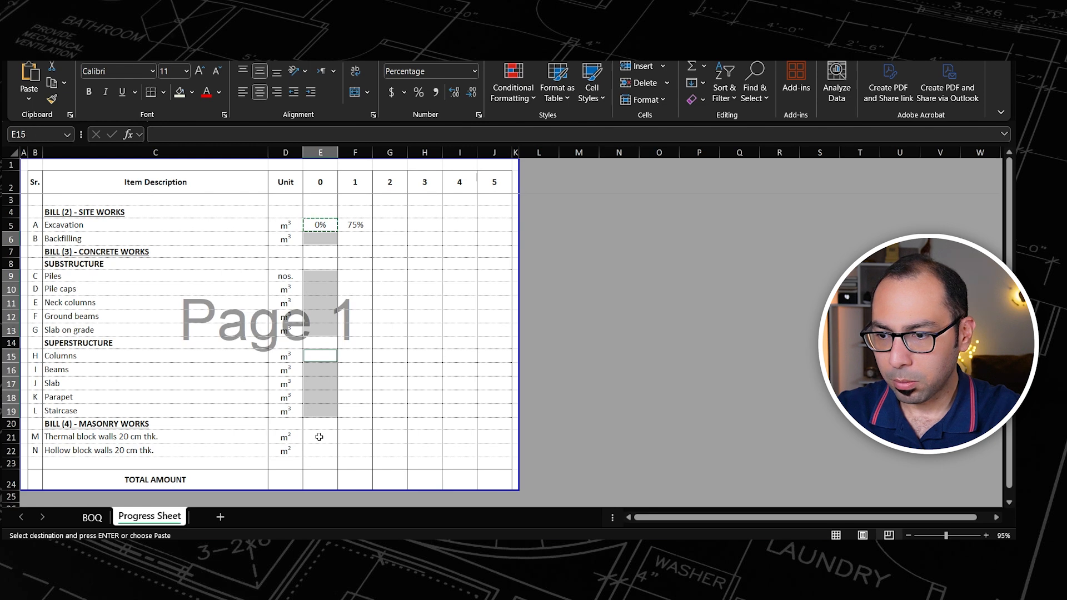
pyautogui.moveTo(317, 436); pyautogui.dragTo(320, 449)
pyautogui.hotkey('alt', 'e')
pyautogui.press('s')
pyautogui.press('Return')
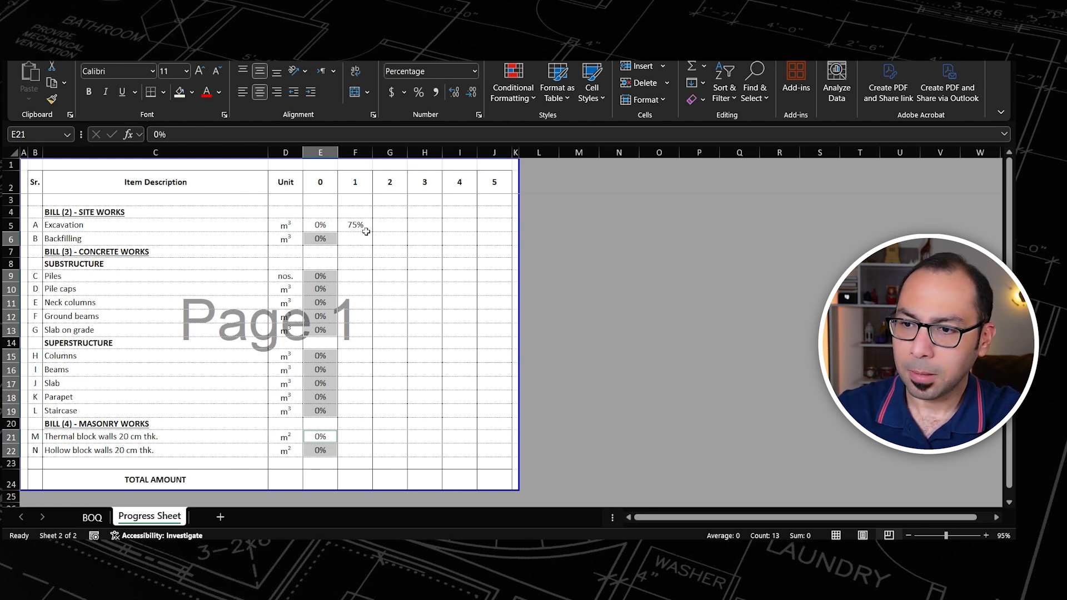
# Step: Set the payment 1 progress of Piles and Excavation to 100%
pyautogui.click(358, 276)
pyautogui.write('100')
pyautogui.press('Up')
pyautogui.press('Up')
pyautogui.press('Up')
pyautogui.press('Up')
pyautogui.write('100')
pyautogui.press('Return')
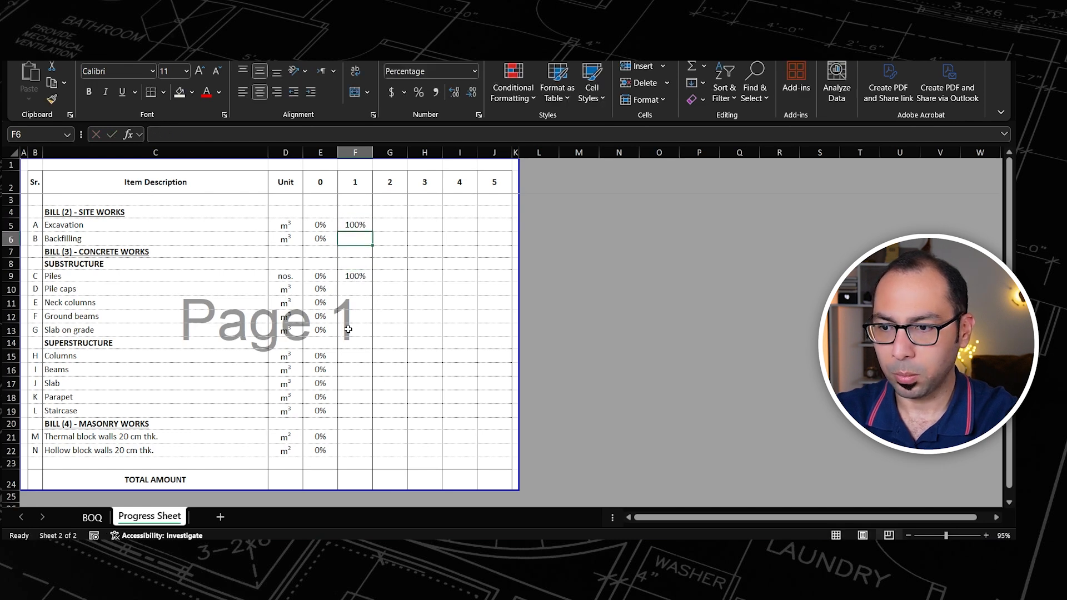
# Step: Check the total percentage lookups of Excavation and Piles in the BOQ sheet
pyautogui.click(92, 516)
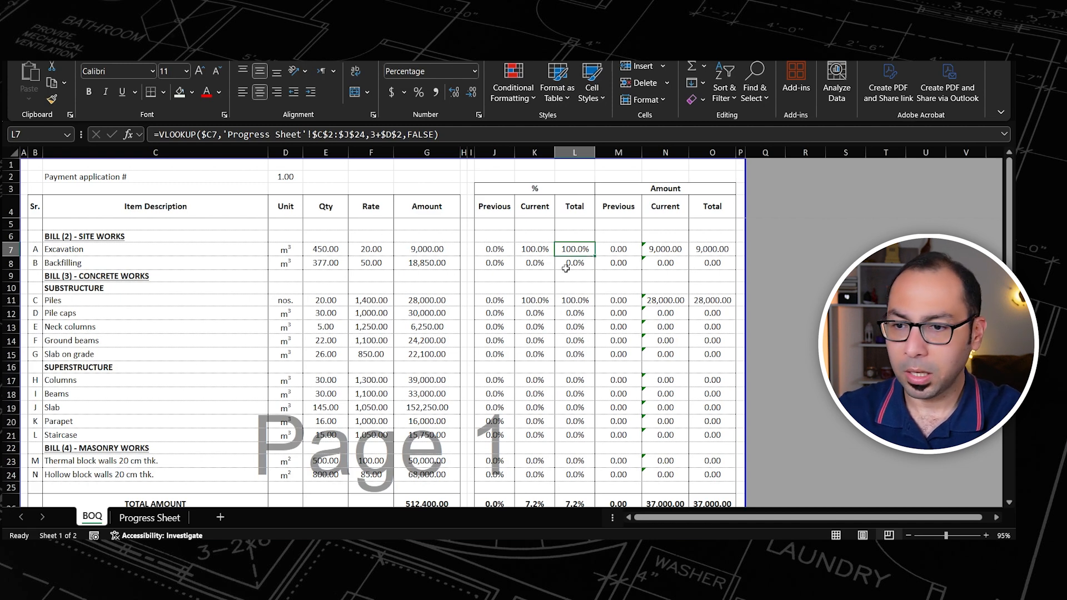
pyautogui.click(76, 250)
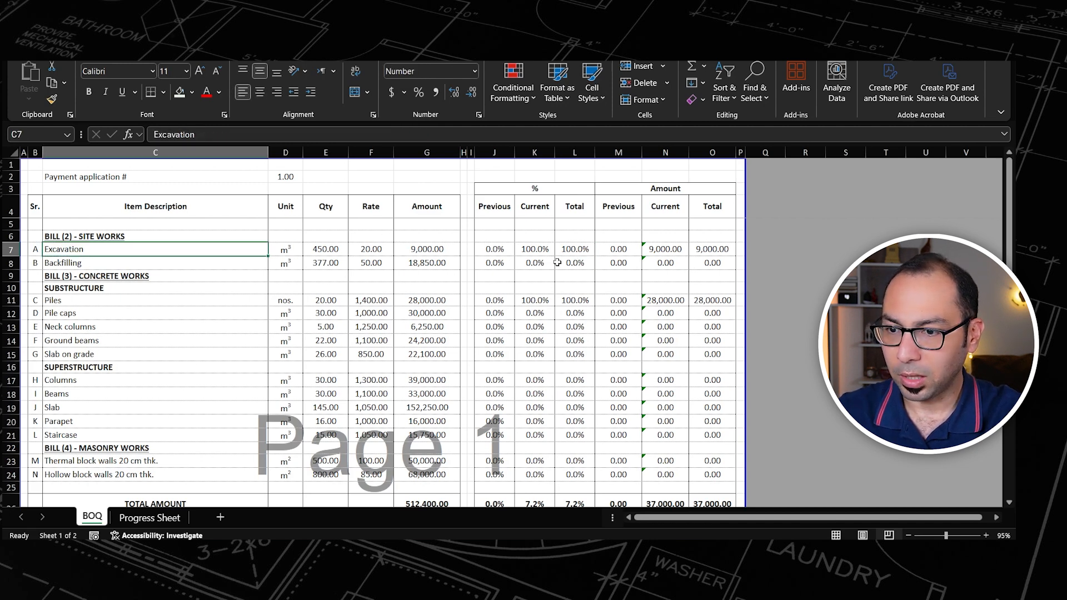
pyautogui.click(581, 249)
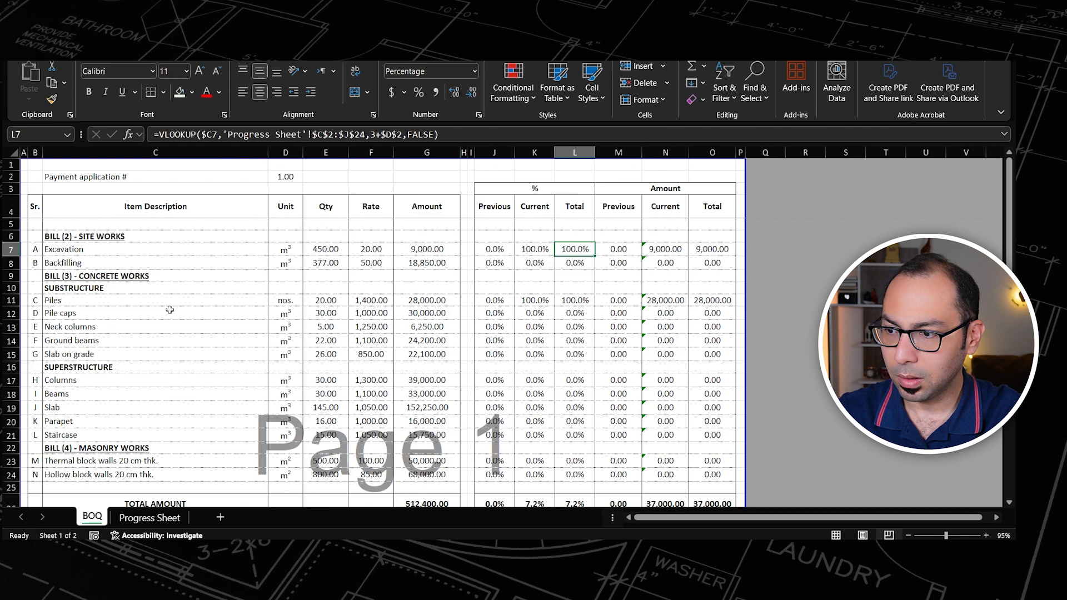
pyautogui.click(572, 303)
# Step: Copy the current net amount excluding VAT from N33 into the Payment (1) cell N38 as a value only
pyautogui.scroll(-3, 577, 333)
pyautogui.scroll(-3, 579, 355)
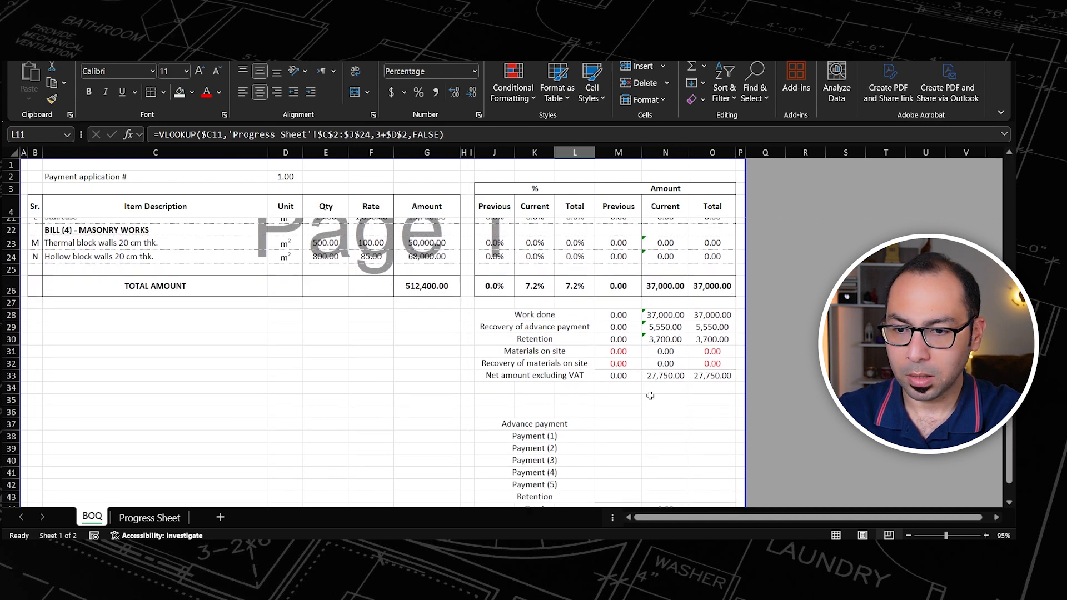
pyautogui.click(649, 381)
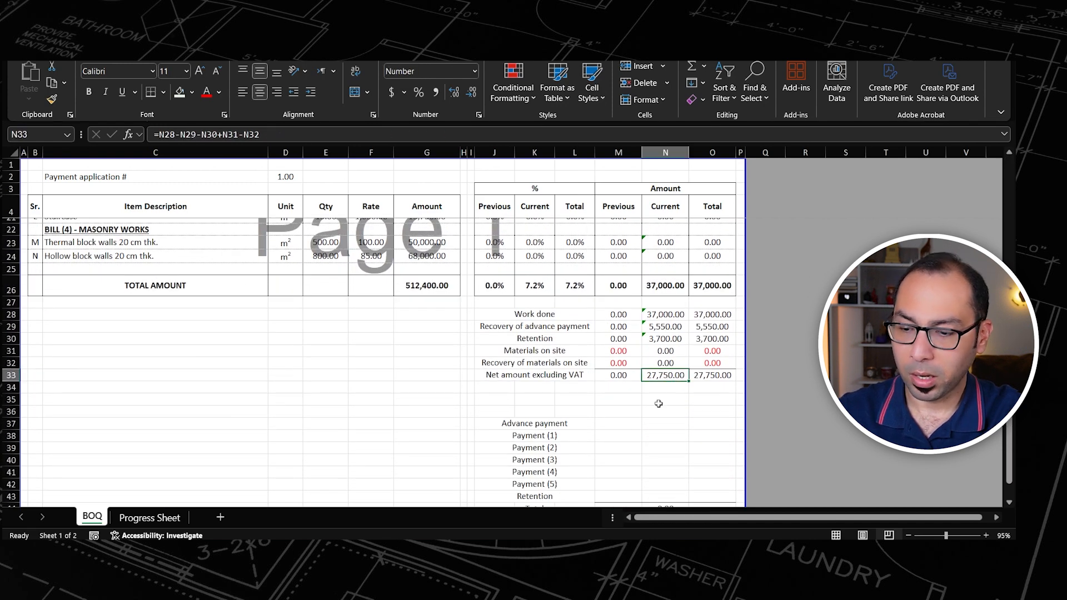
pyautogui.hotkey('ctrl', 'c')
pyautogui.click(664, 436)
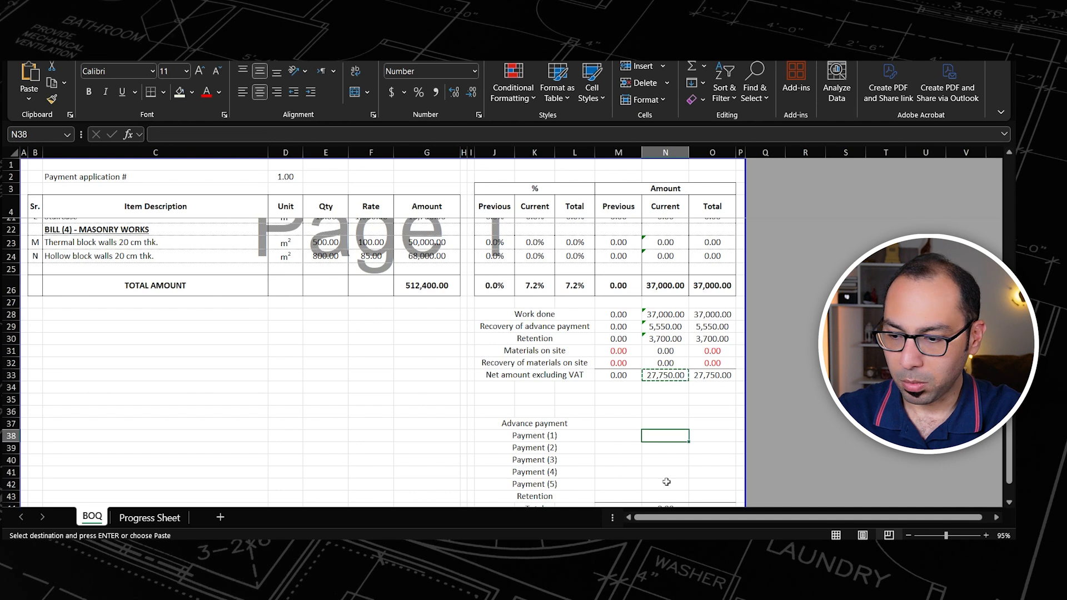
pyautogui.hotkey('ctrl', 'alt', 'v')
pyautogui.press('v')
pyautogui.press('Return')
pyautogui.press('Escape')
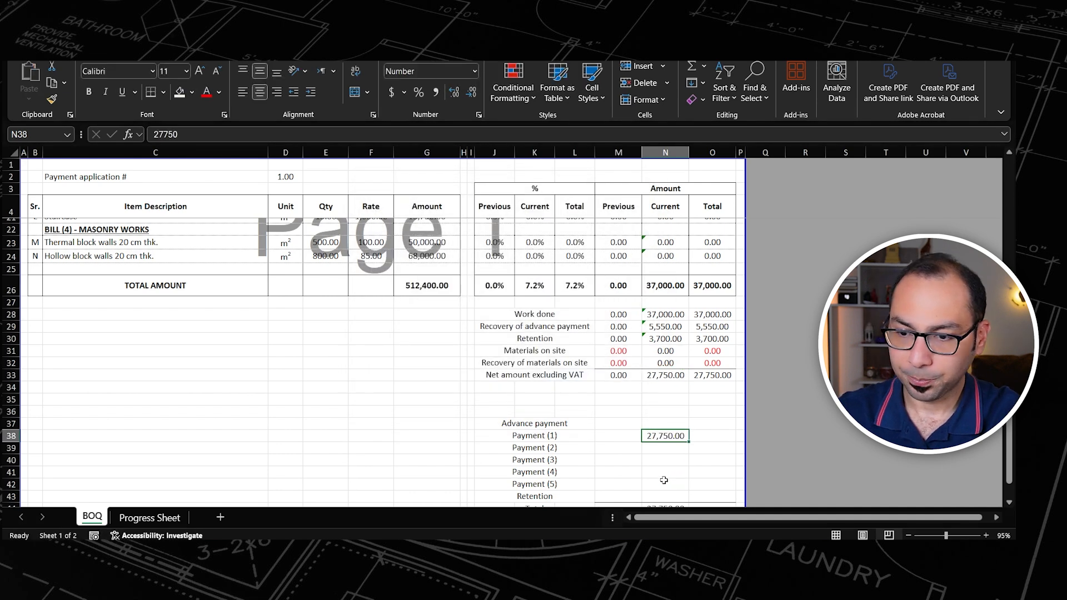
# Step: Calculate the advance payment in N37 as 15% of the total BOQ amount with the formula =.15*G26
pyautogui.click(666, 423)
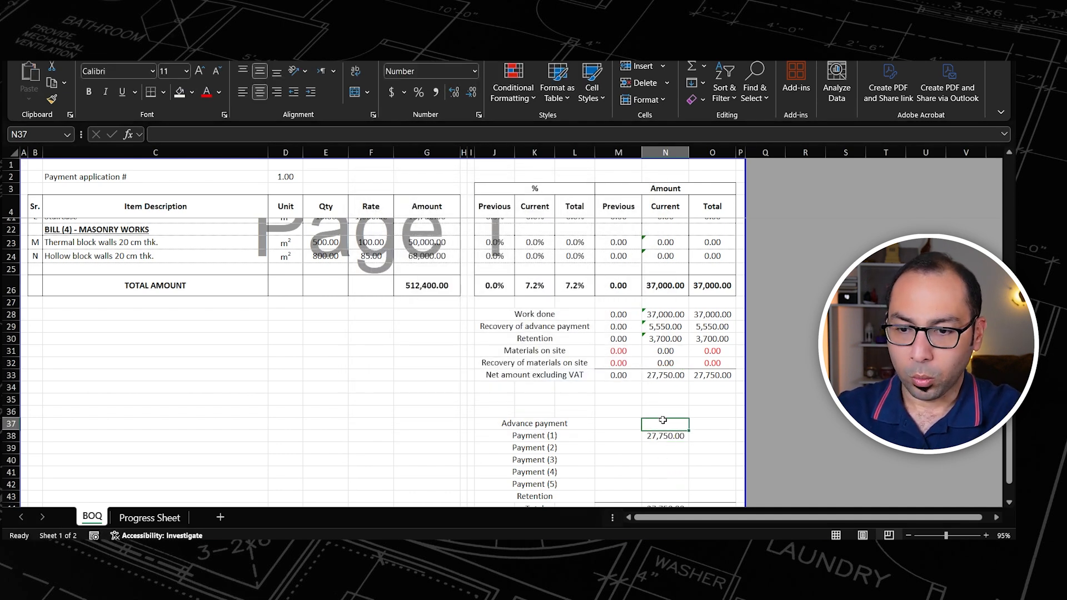
pyautogui.write('=.1')
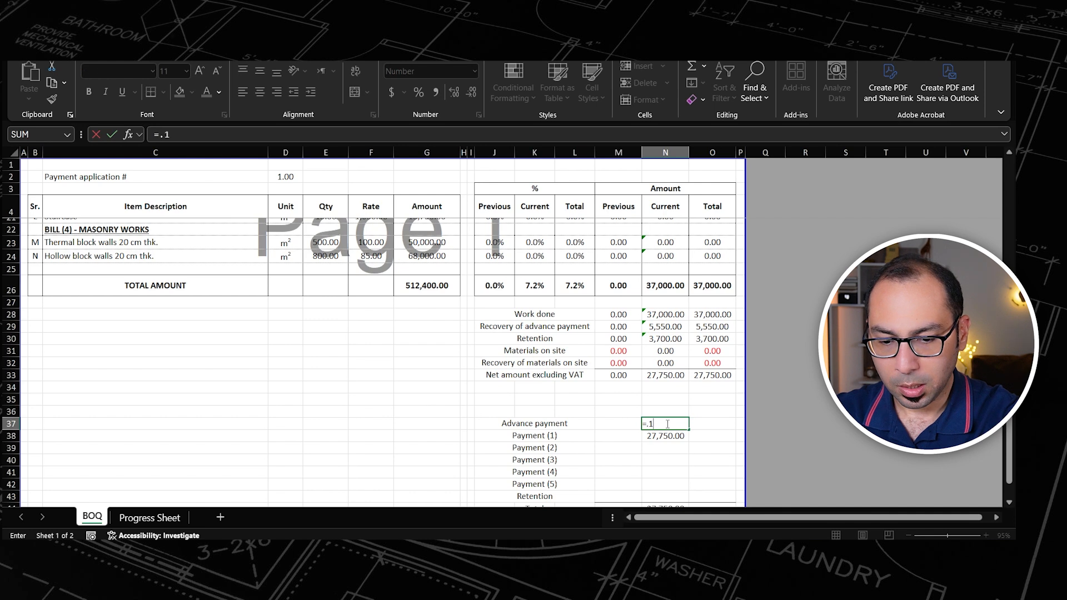
pyautogui.write('5*')
pyautogui.click(429, 285)
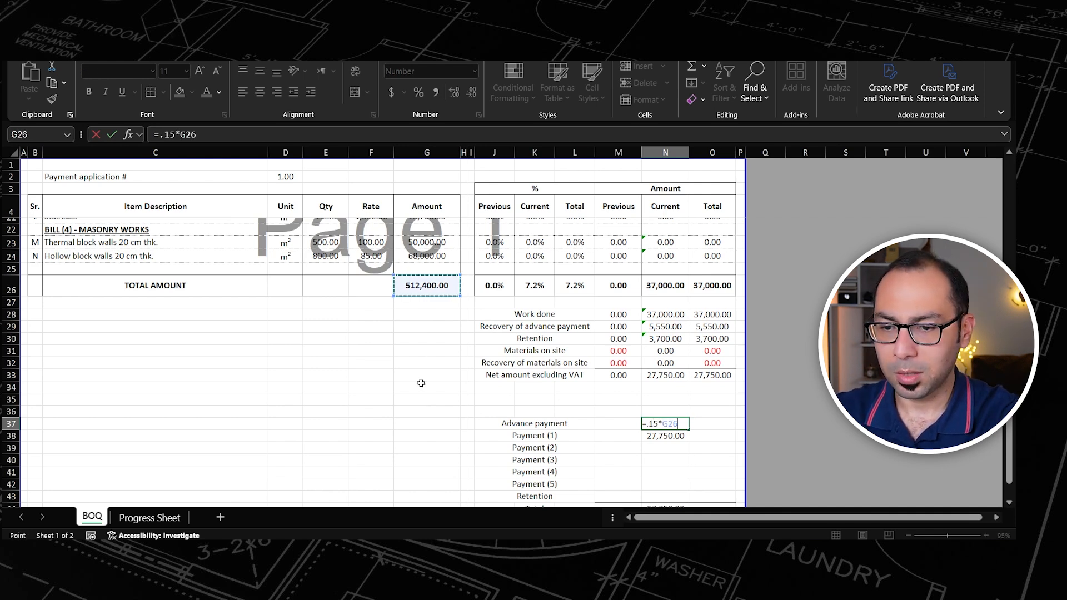
pyautogui.press('Return')
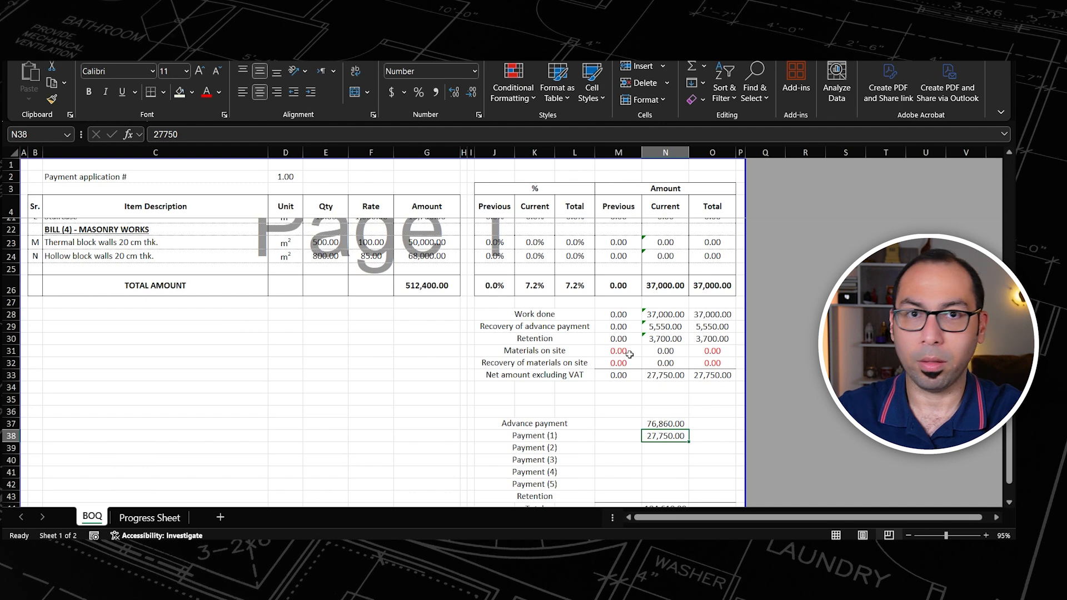
# Step: Enter 0% as Backfilling's progress under payment 1 on the Progress Sheet
pyautogui.scroll(6, 626, 363)
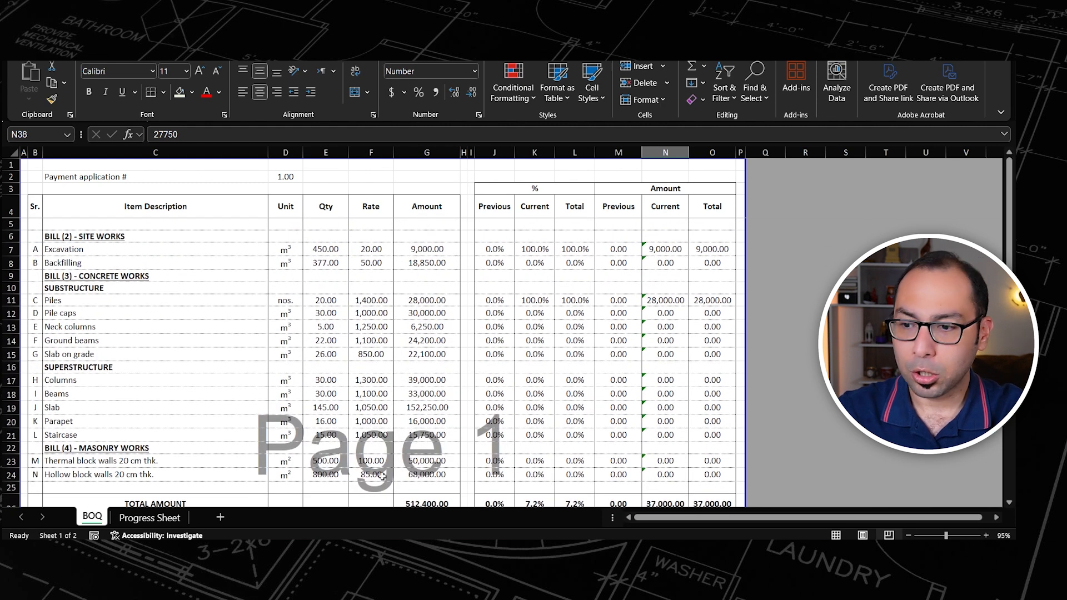
pyautogui.click(150, 518)
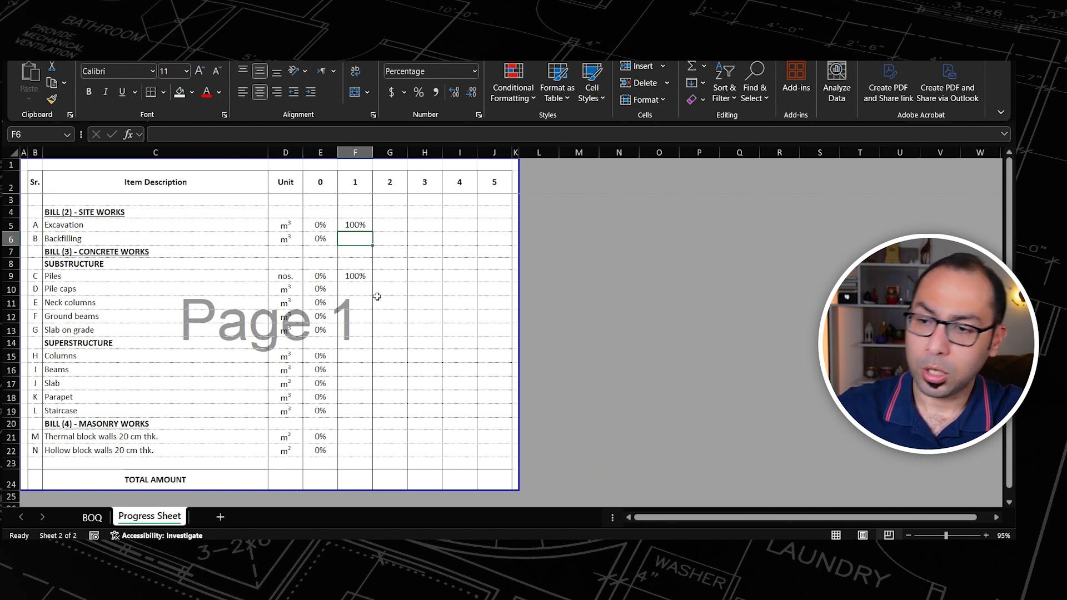
pyautogui.write('0')
pyautogui.press('Return')
pyautogui.press('Up')
# Step: Paste Backfilling's payment 1 percentage as values into the empty item rows from Pile caps to Hollow block walls
pyautogui.hotkey('ctrl', 'c')
pyautogui.moveTo(349, 288); pyautogui.dragTo(350, 329)
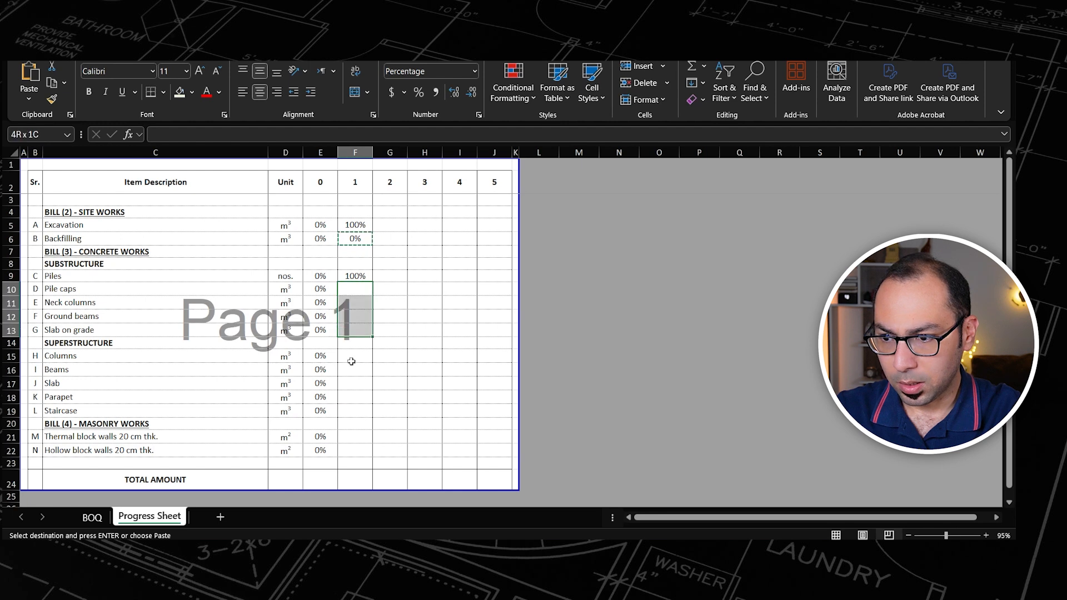
pyautogui.keyDown('ctrl'); pyautogui.click(354, 356); pyautogui.keyUp('ctrl')
pyautogui.moveTo(353, 392); pyautogui.dragTo(354, 451)
pyautogui.hotkey('ctrl', 'alt', 'v')
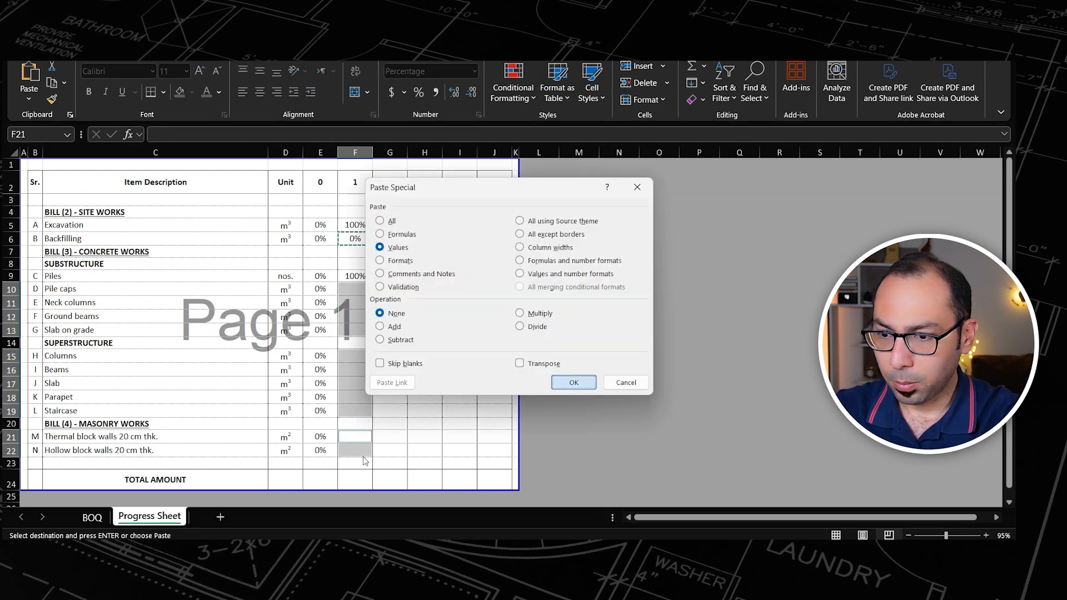
pyautogui.press('Return')
# Step: Copy all payment 1 percentages, F5:F22, into the payment 2 column starting at G5
pyautogui.click(352, 274)
pyautogui.click(355, 224)
pyautogui.click(361, 276)
pyautogui.click(354, 224)
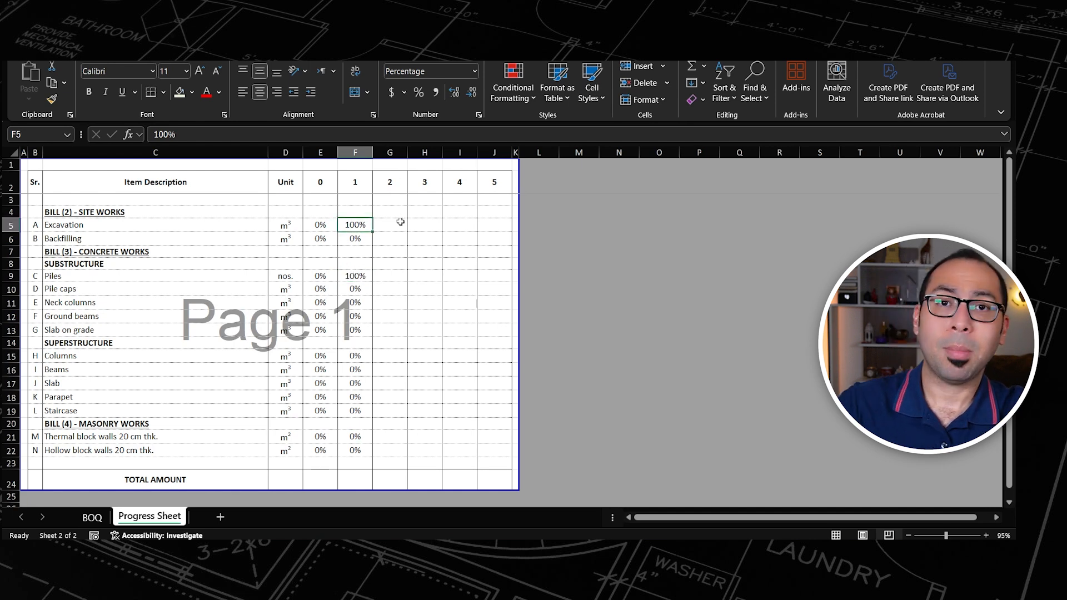
pyautogui.keyDown('shift'); pyautogui.click(357, 451); pyautogui.keyUp('shift')
pyautogui.hotkey('ctrl', 'c')
pyautogui.click(389, 225)
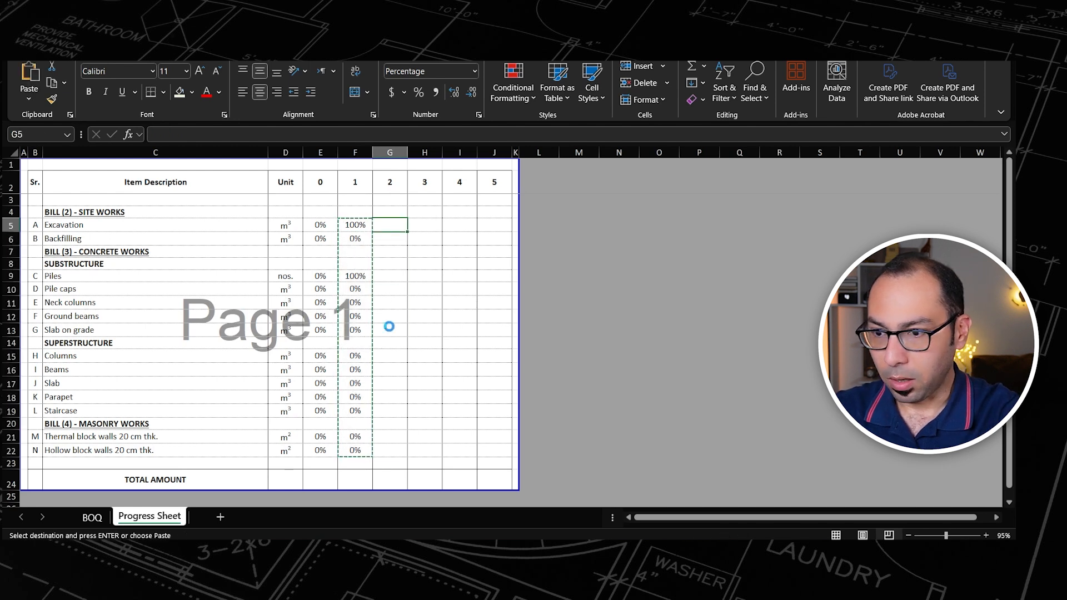
pyautogui.press('Return')
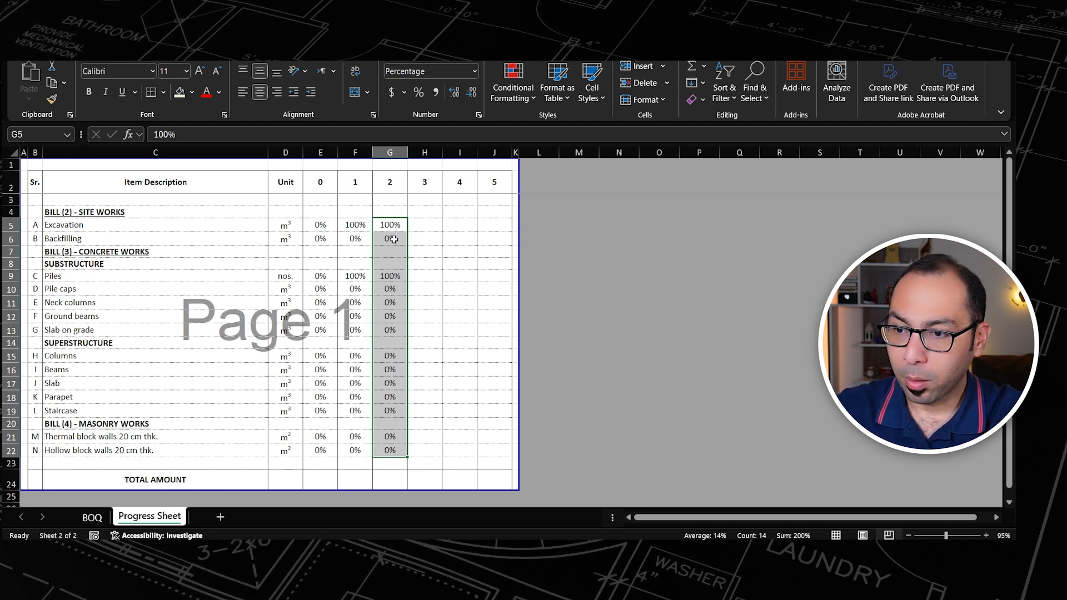
# Step: Set the payment 2 progress of Pile caps and Neck columns to 100%
pyautogui.click(396, 292)
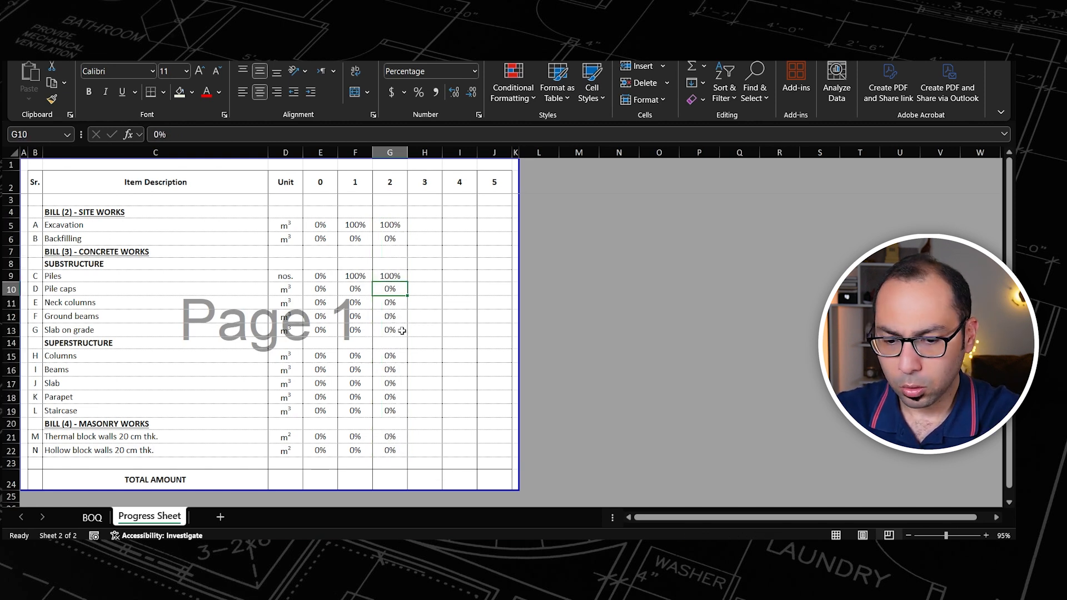
pyautogui.write('100')
pyautogui.press('Return')
pyautogui.write('10')
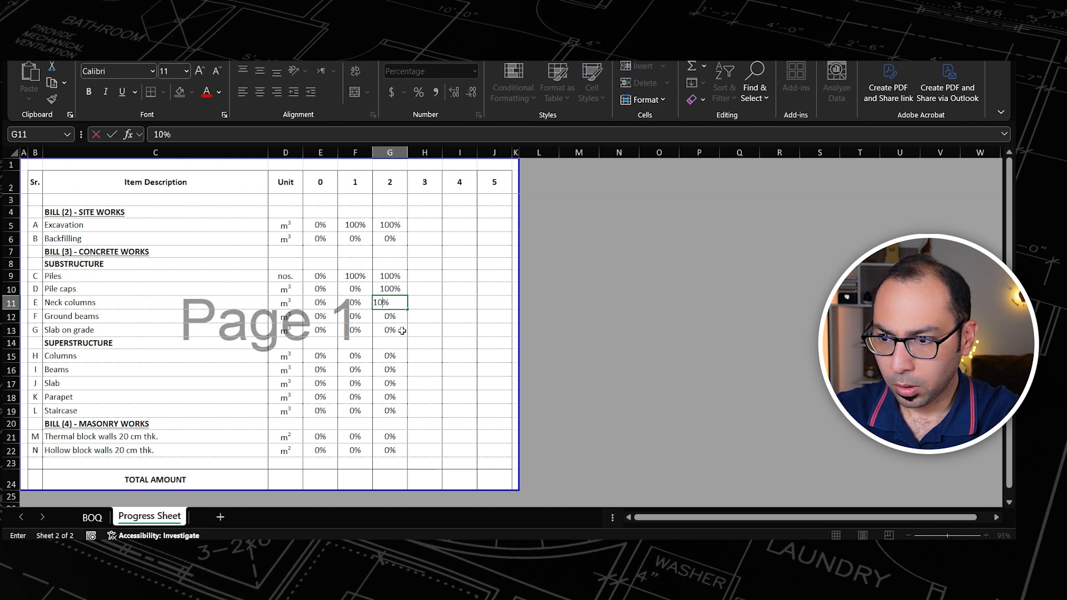
pyautogui.write('0')
pyautogui.press('Return')
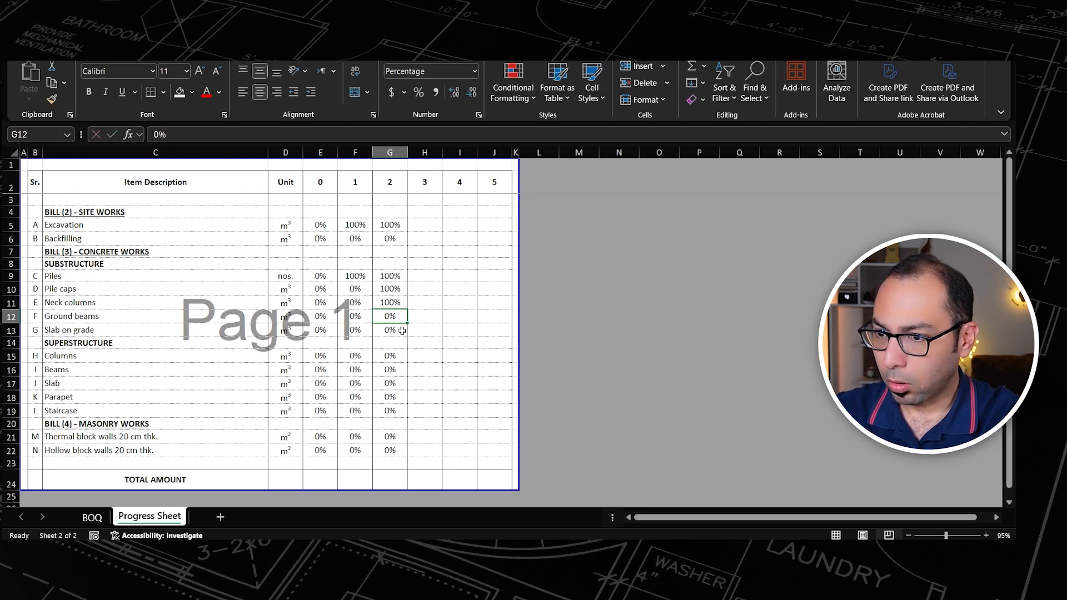
# Step: Set the payment 2 progress of Ground beams and Backfilling to 50%
pyautogui.write('50')
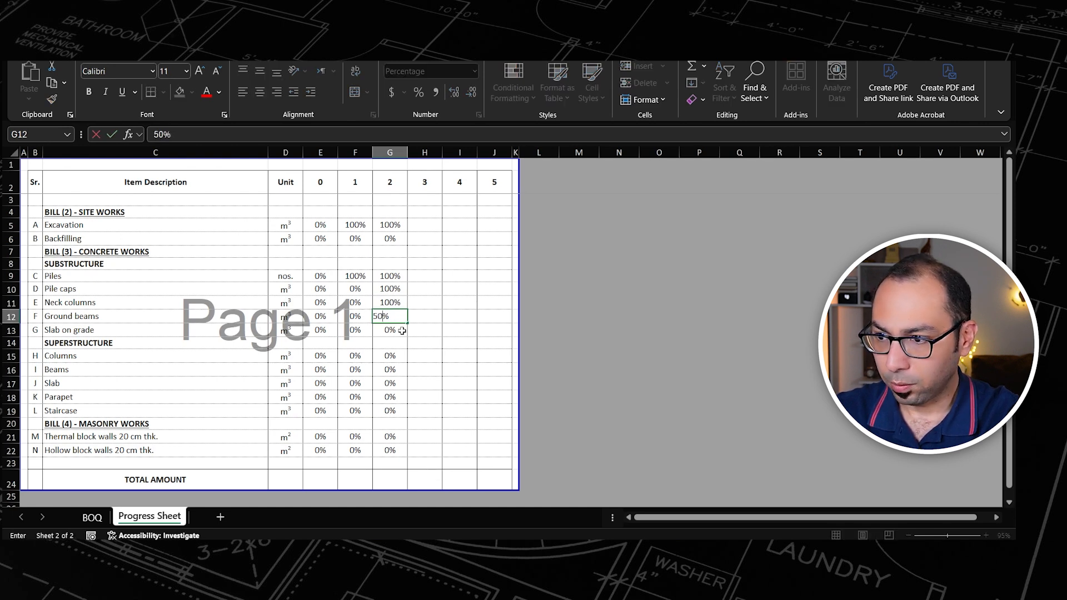
pyautogui.press('Up')
pyautogui.click(403, 240)
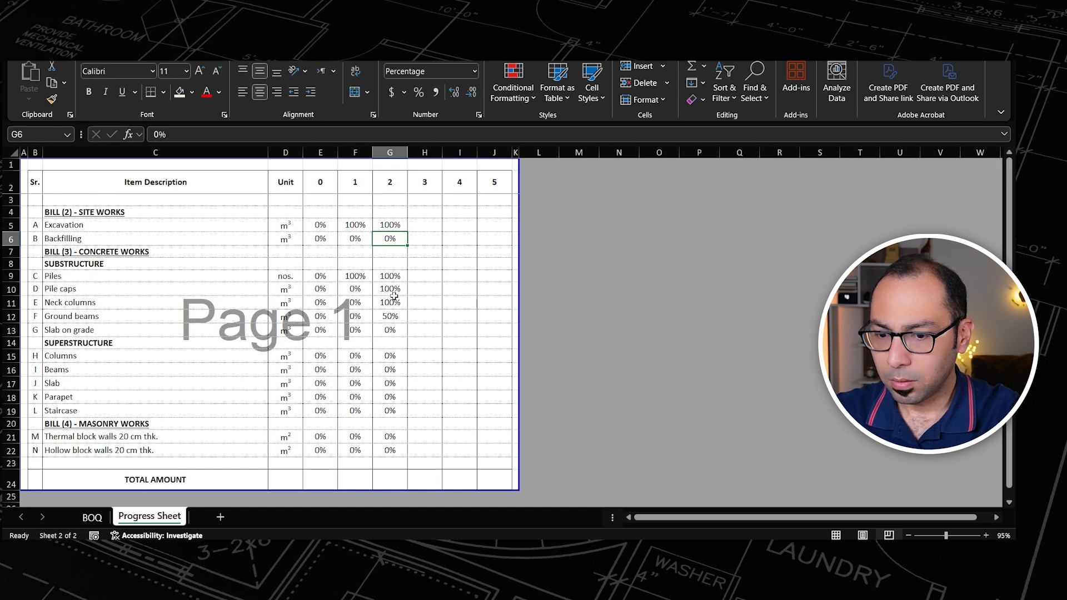
pyautogui.write('50')
pyautogui.hotkey('ctrl', 'Return')
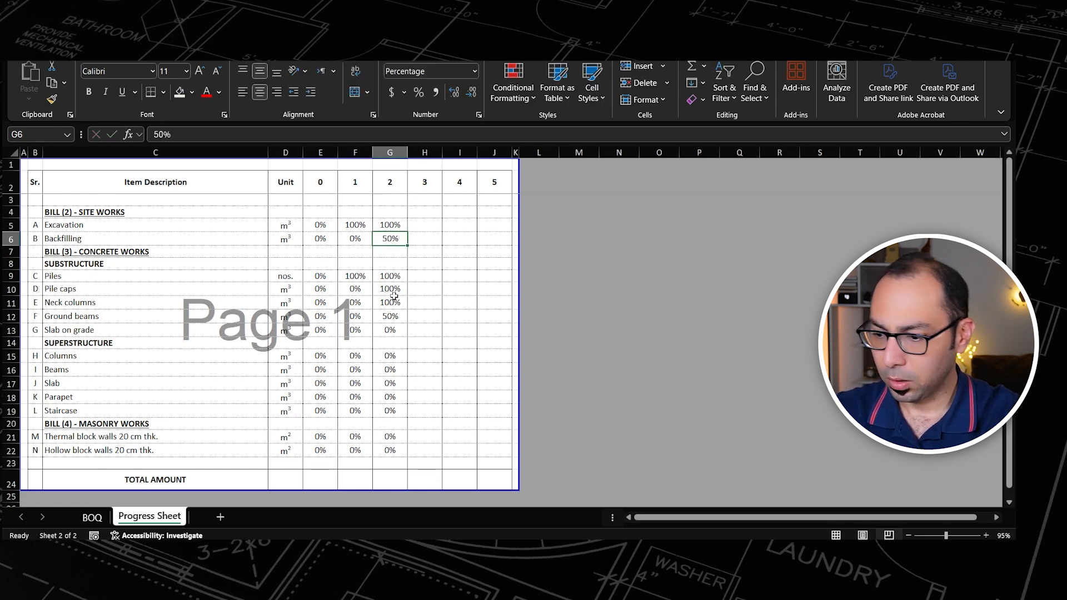
# Step: Change the payment application number in the BOQ sheet's cell D2 to 2
pyautogui.click(92, 517)
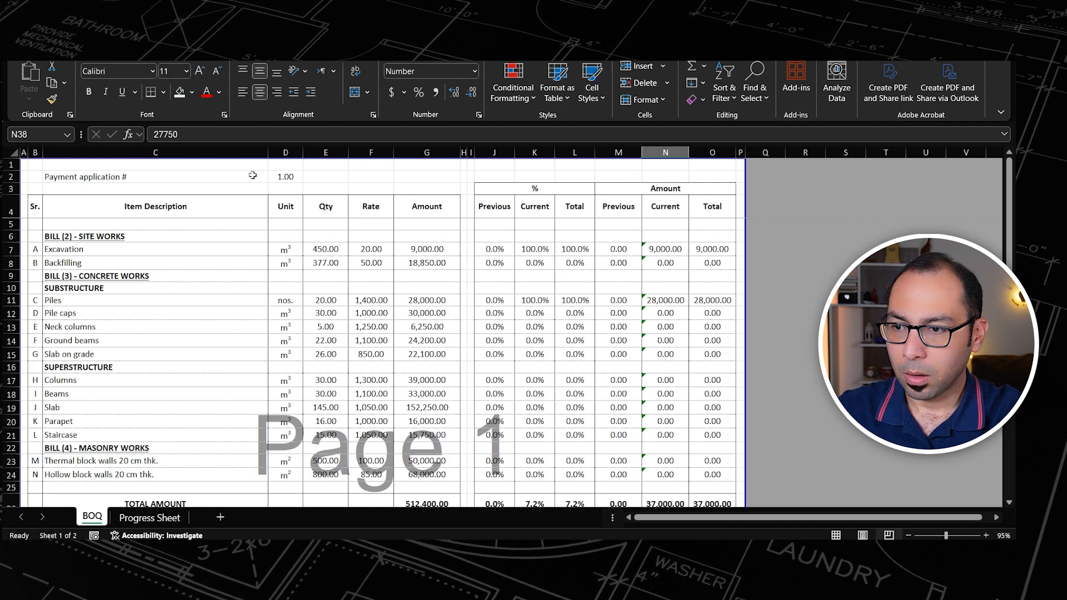
pyautogui.click(285, 178)
pyautogui.write('2')
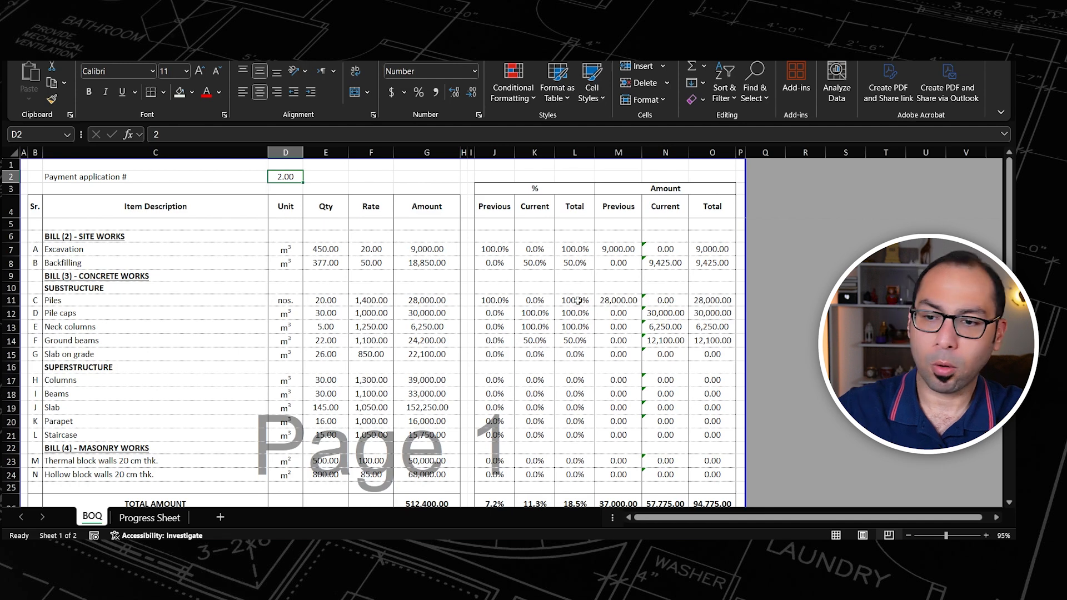
# Step: Copy the current net amount excluding VAT from N33 into the Payment (2) cell N39 as a value only
pyautogui.scroll(-6, 578, 300)
pyautogui.click(661, 375)
pyautogui.hotkey('ctrl', 'c')
pyautogui.click(666, 448)
pyautogui.hotkey('ctrl', 'alt', 'v')
pyautogui.press('v')
pyautogui.press('Return')
# Step: Change the payment application number in the BOQ sheet's cell D2 to 3
pyautogui.scroll(6, 611, 469)
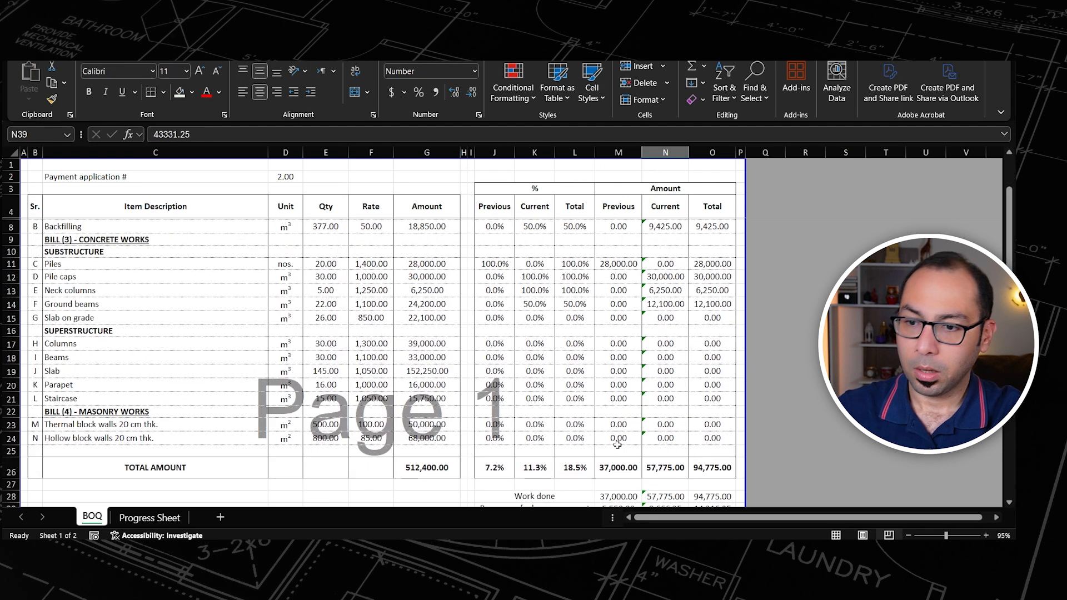
pyautogui.click(291, 177)
pyautogui.write('3')
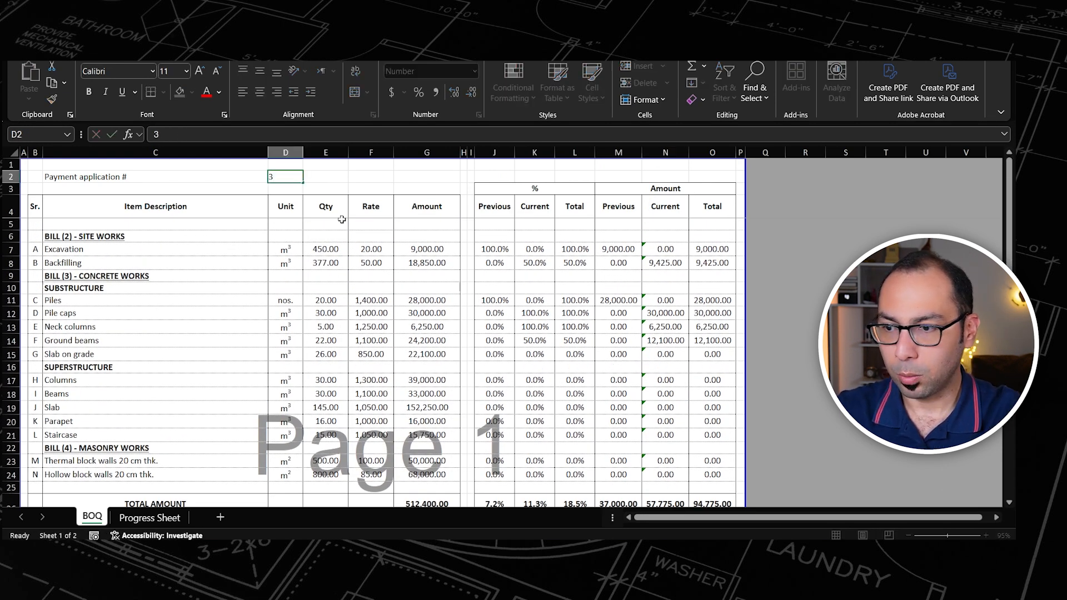
pyautogui.press('Return')
# Step: In the Progress Sheet, copy the payment 2 percentages G5:G22 into the payment 3 column starting at H5
pyautogui.click(150, 517)
pyautogui.click(395, 225)
pyautogui.keyDown('shift'); pyautogui.click(390, 451); pyautogui.keyUp('shift')
pyautogui.hotkey('ctrl', 'c')
pyautogui.click(428, 225)
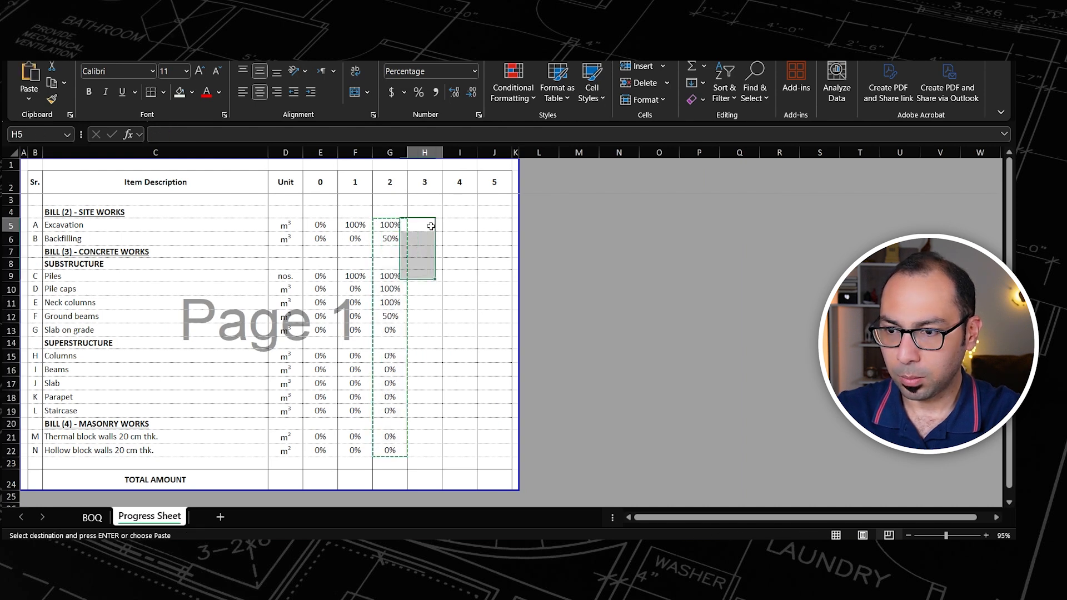
pyautogui.press('Return')
# Step: Set the payment 3 progress of Ground beams, Slab on grade and Backfilling to 100%
pyautogui.click(431, 240)
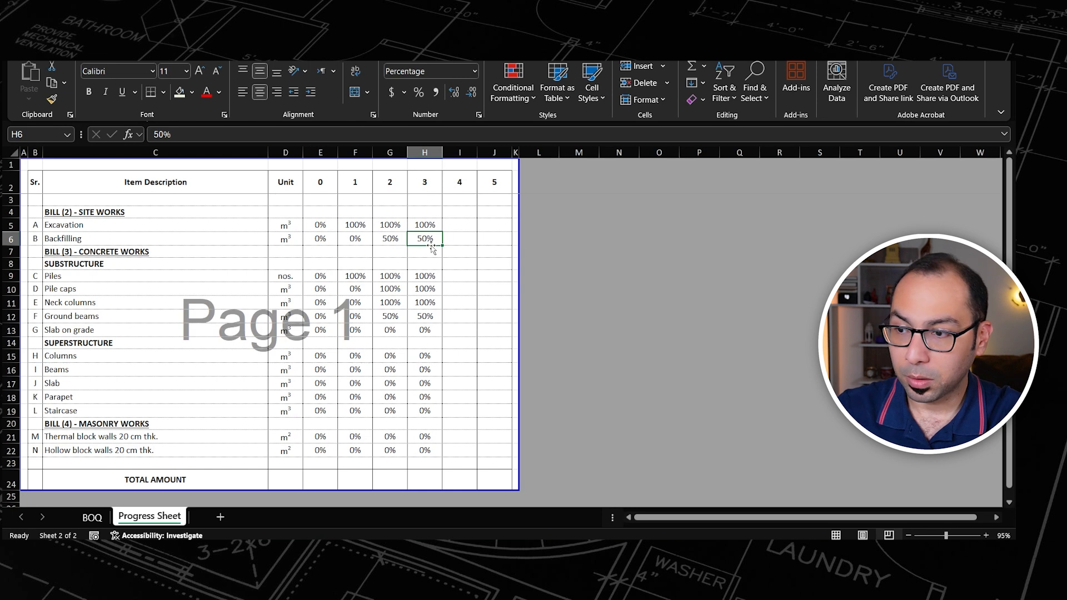
pyautogui.click(425, 316)
pyautogui.write('100')
pyautogui.press('Return')
pyautogui.write('100')
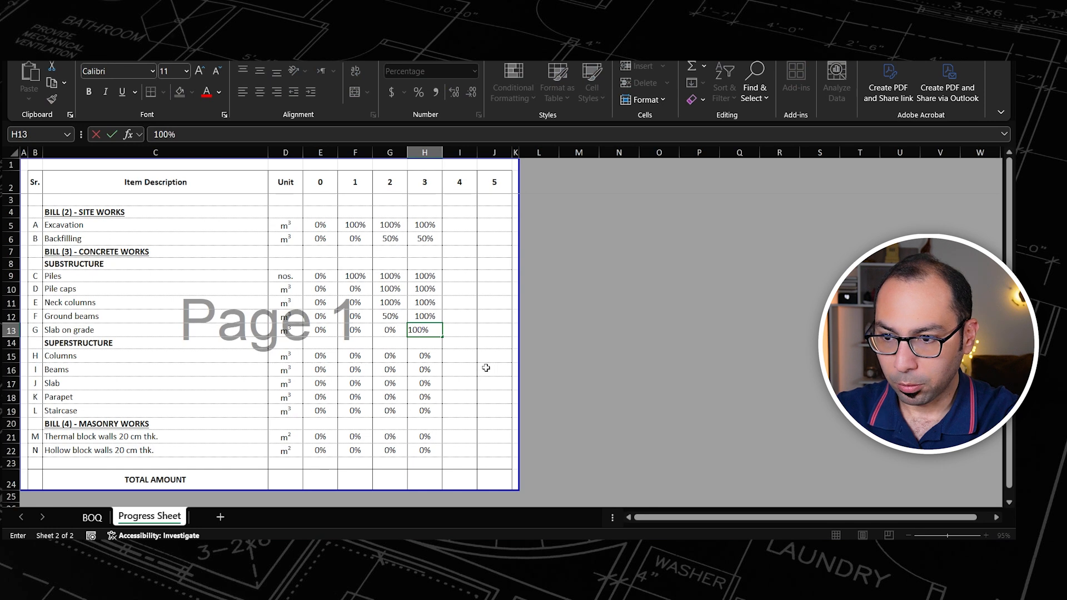
pyautogui.press('Up')
pyautogui.click(429, 240)
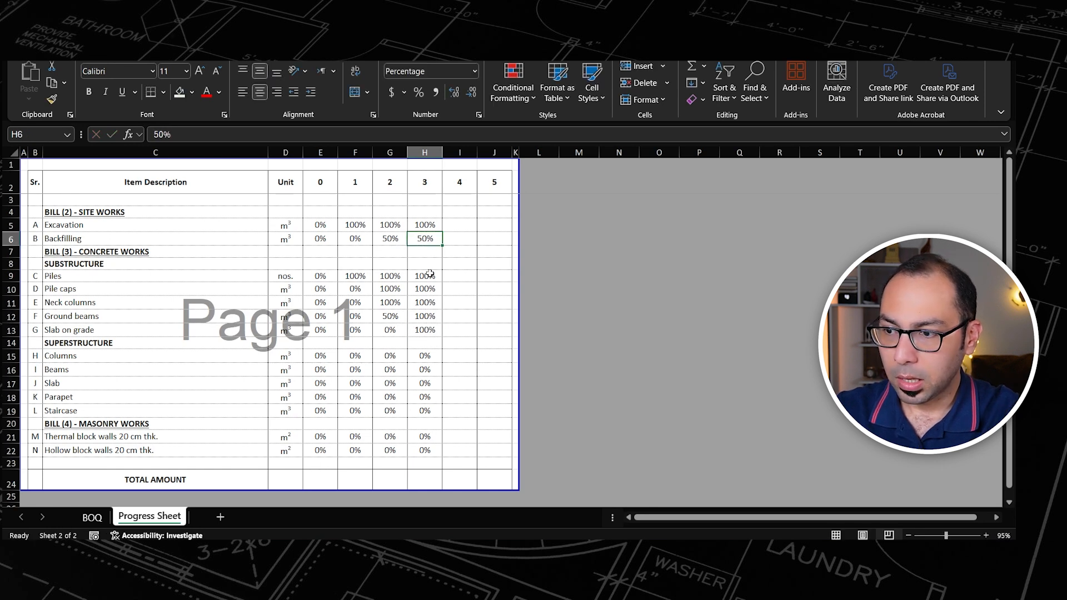
pyautogui.write('100')
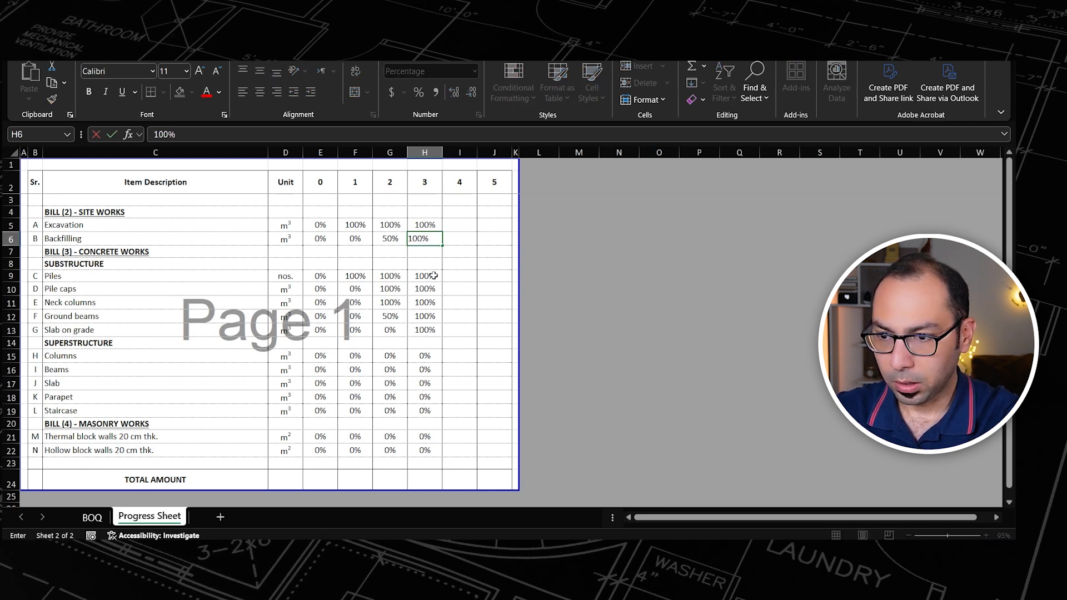
pyautogui.press('Return')
pyautogui.click(428, 356)
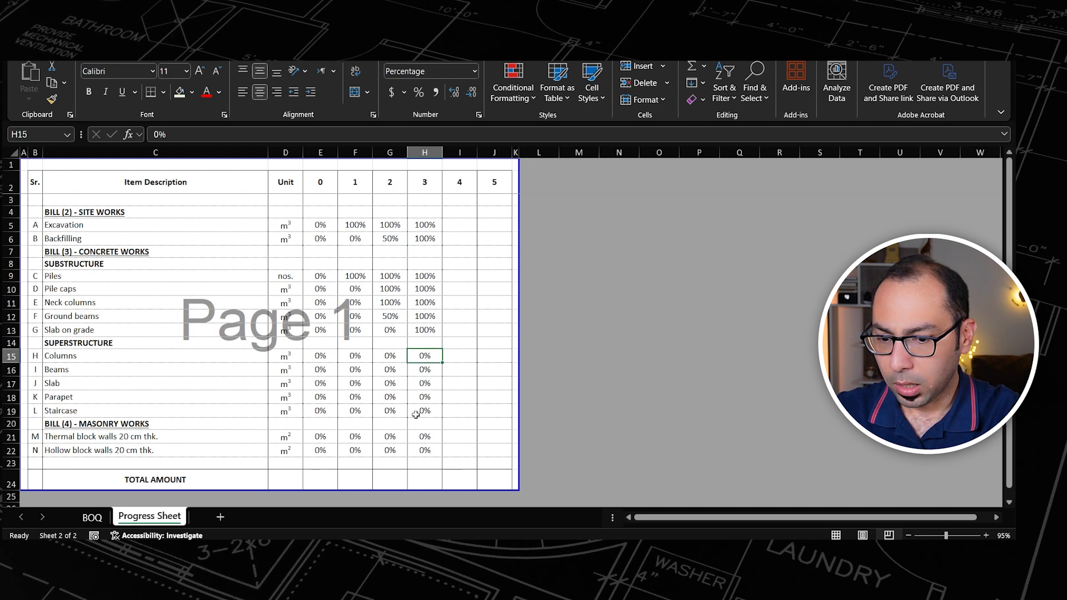
pyautogui.write('50')
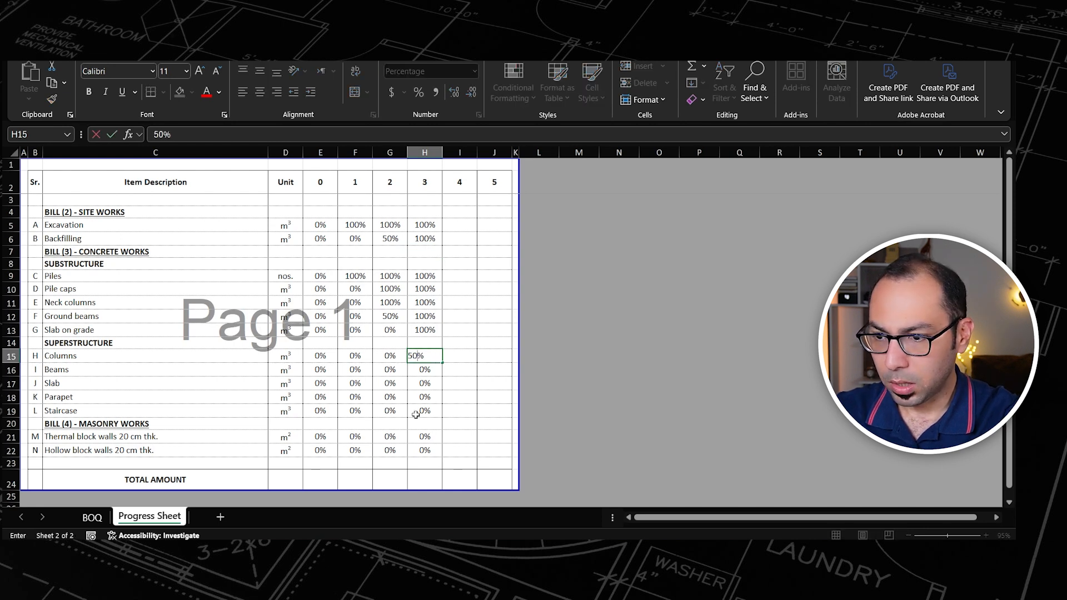
pyautogui.press('Return')
pyautogui.press('Up')
# Step: Set the payment 3 progress of Columns, Beams, Slab and Staircase to 100%, leaving out Parapet
pyautogui.write('100')
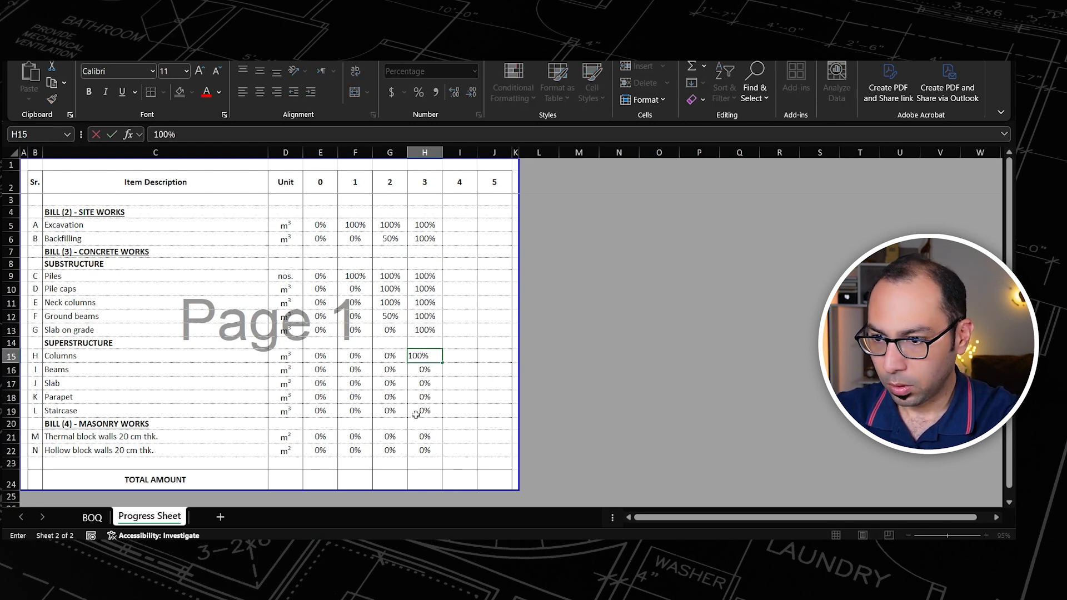
pyautogui.press('Return')
pyautogui.write('100')
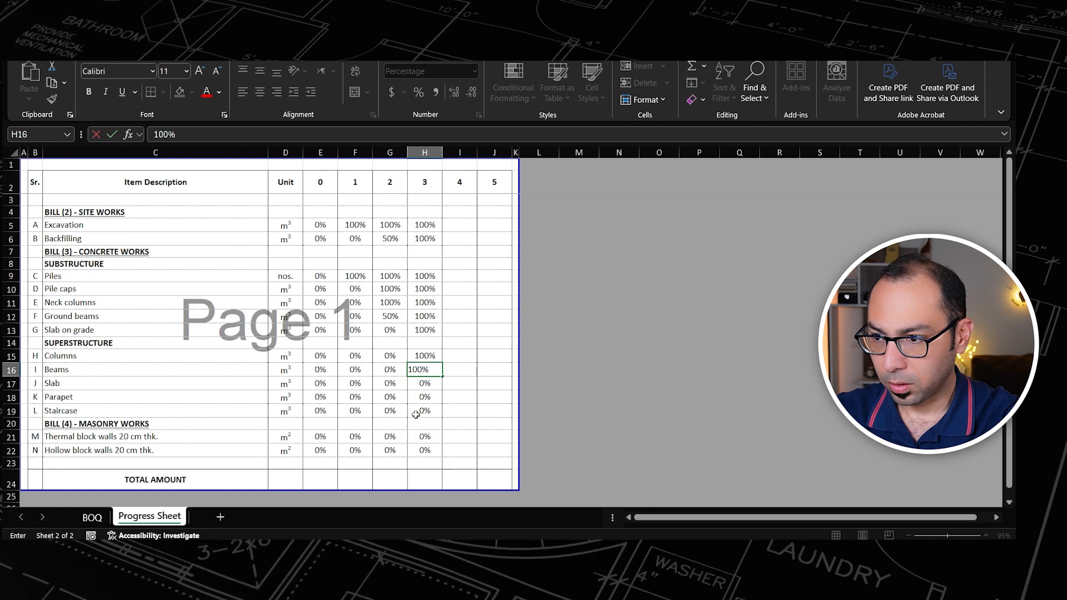
pyautogui.press('Return')
pyautogui.write('100')
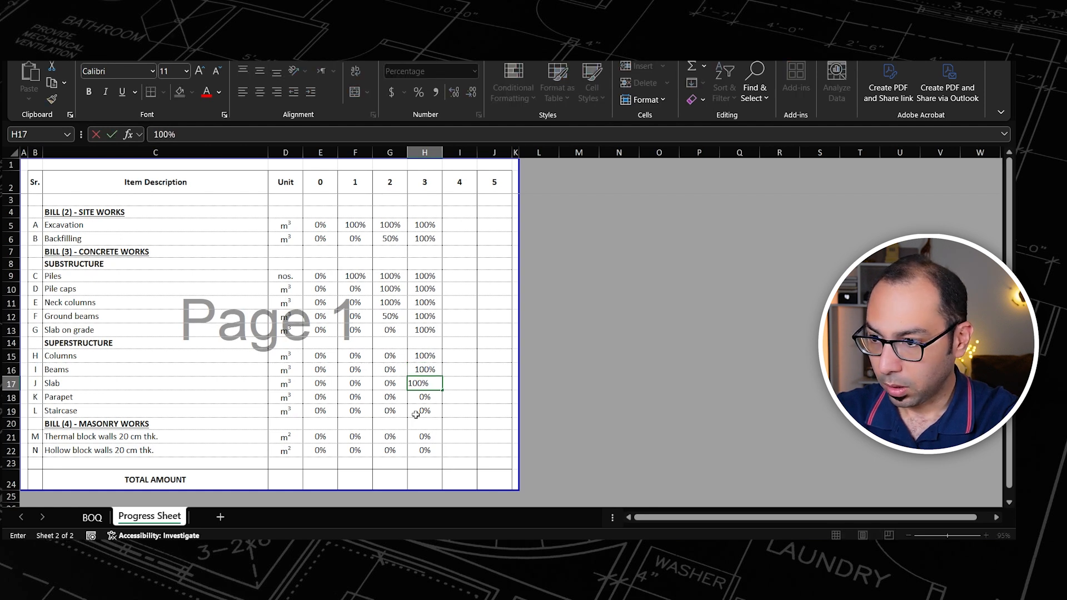
pyautogui.press('Return')
pyautogui.press('Return')
pyautogui.write('100')
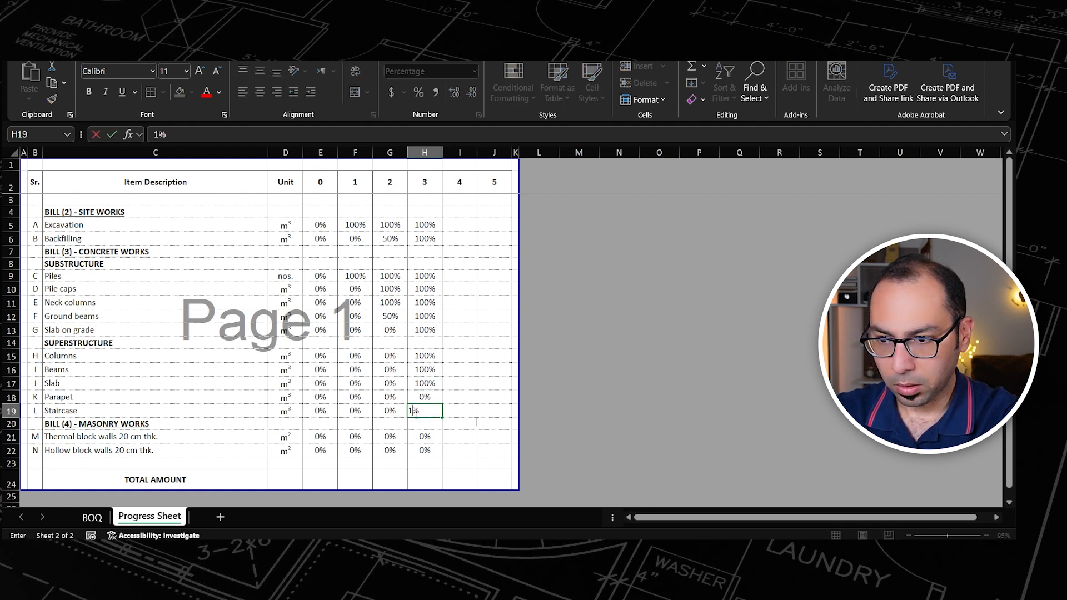
pyautogui.press('Up')
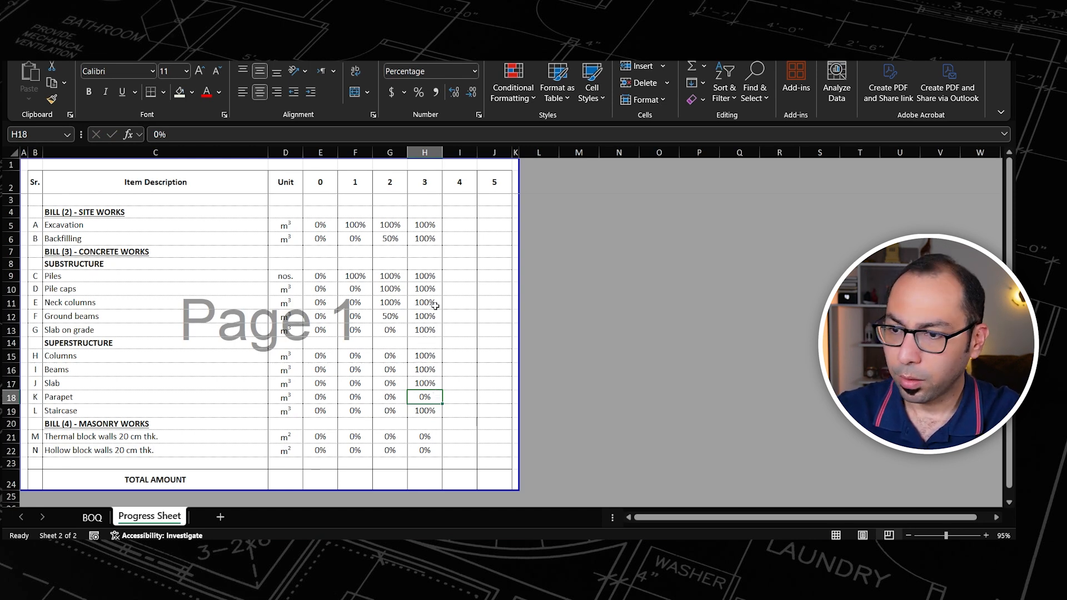
# Step: In the BOQ sheet, copy the current net amount excluding VAT from N33 into the Payment (3) cell N40 as a value only
pyautogui.click(90, 517)
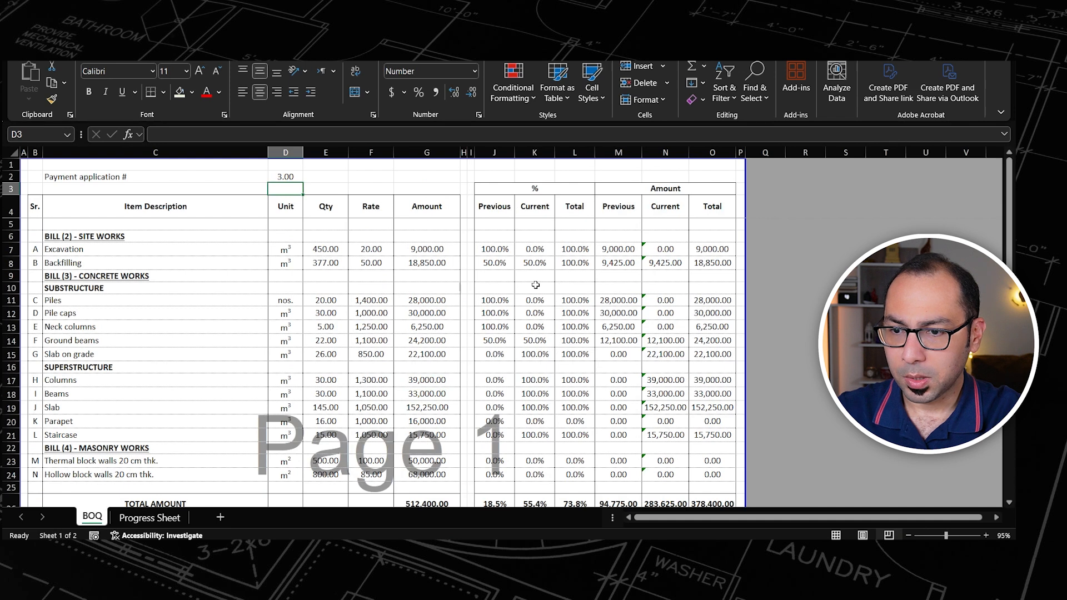
pyautogui.scroll(-4, 535, 284)
pyautogui.click(658, 447)
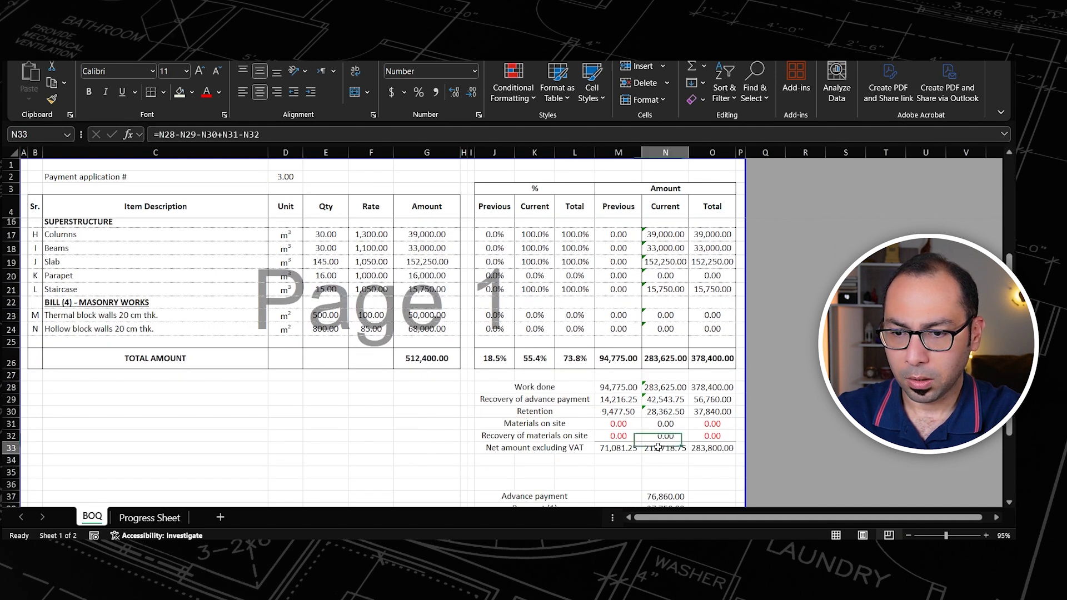
pyautogui.hotkey('ctrl', 'c')
pyautogui.scroll(-3, 612, 400)
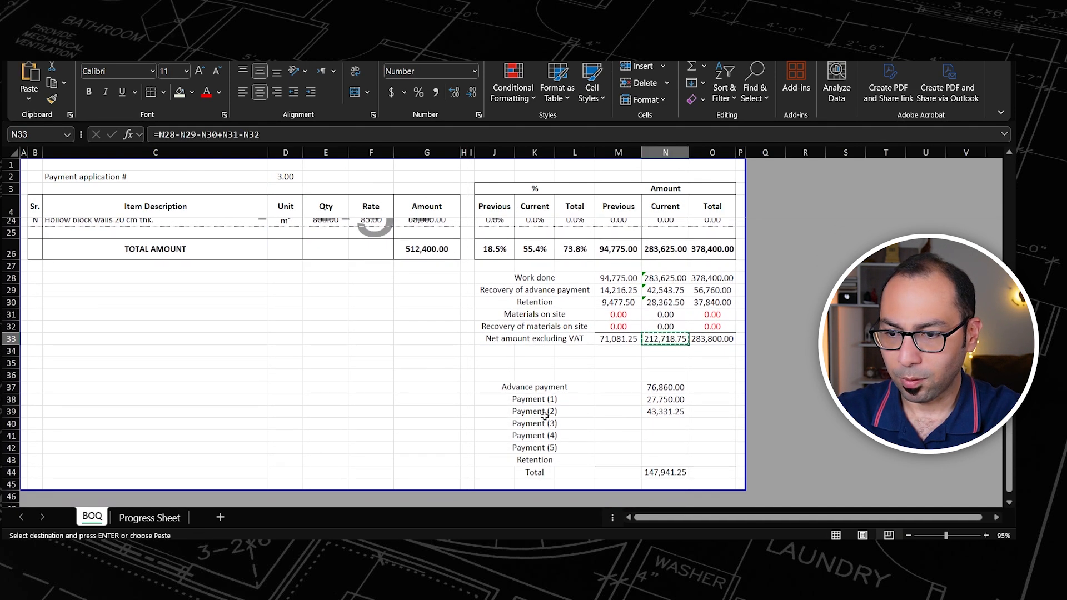
pyautogui.click(666, 425)
pyautogui.hotkey('alt', 'e')
pyautogui.press('s')
pyautogui.press('v')
pyautogui.press('Return')
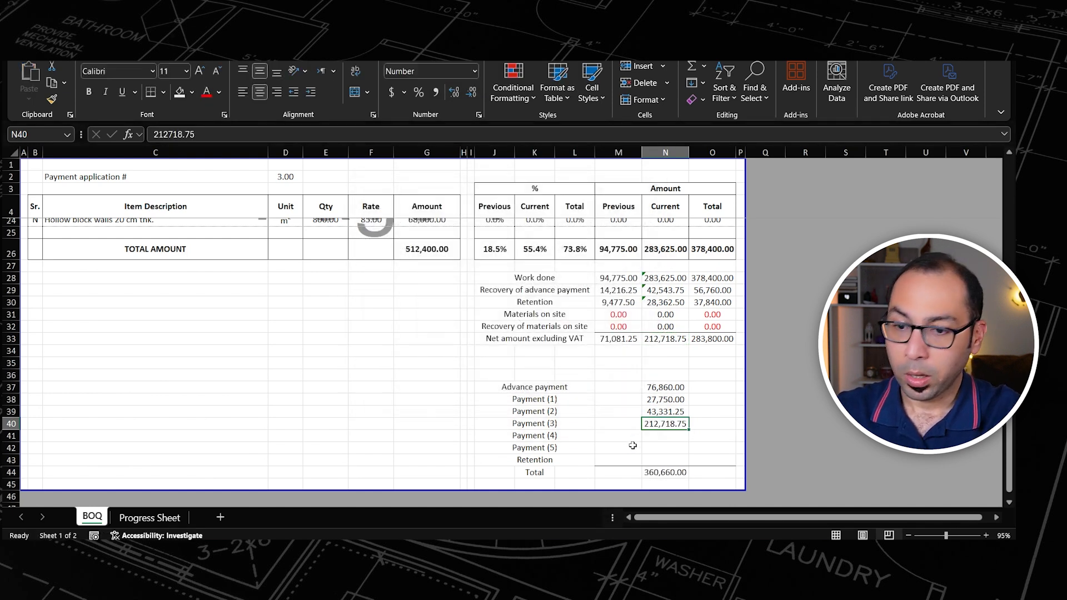
# Step: Change the payment application number in the BOQ sheet's cell D2 to 4
pyautogui.scroll(6, 633, 446)
pyautogui.click(286, 177)
pyautogui.write('3')
pyautogui.press('BackSpace')
pyautogui.write('4')
pyautogui.press('Return')
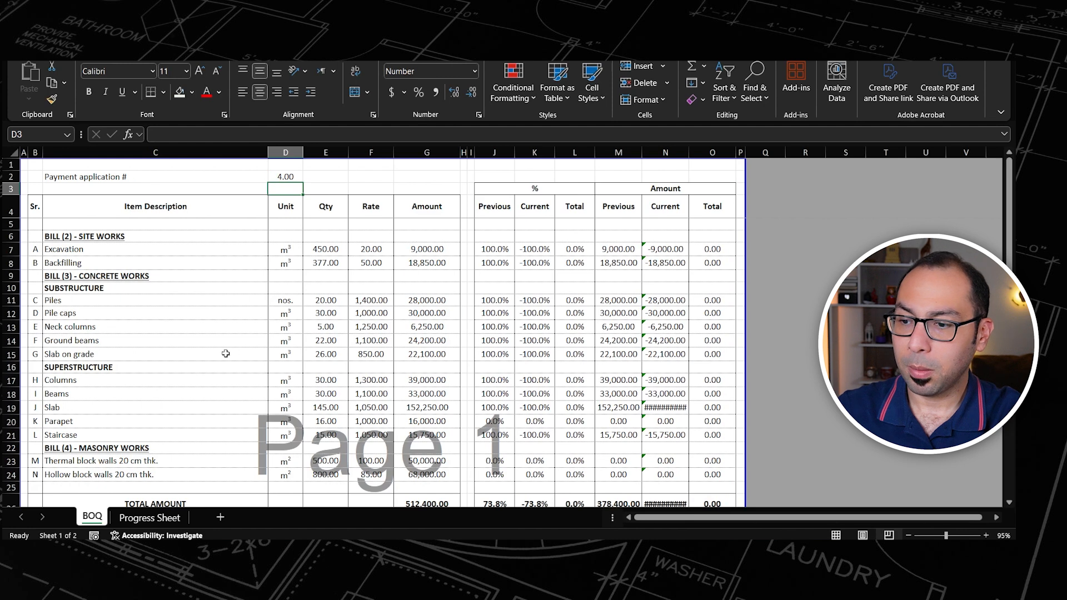
# Step: In the Progress Sheet, copy the payment 3 percentages H5:H22 into the payment 4 column starting at I5
pyautogui.click(150, 517)
pyautogui.click(425, 224)
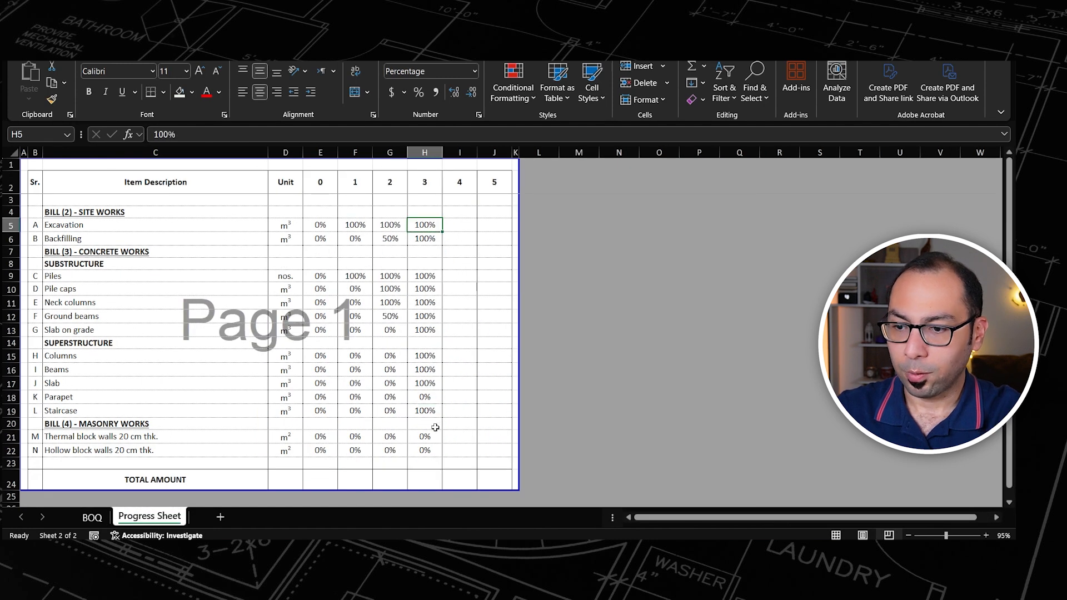
pyautogui.keyDown('shift'); pyautogui.click(428, 450); pyautogui.keyUp('shift')
pyautogui.hotkey('ctrl', 'c')
pyautogui.click(460, 225)
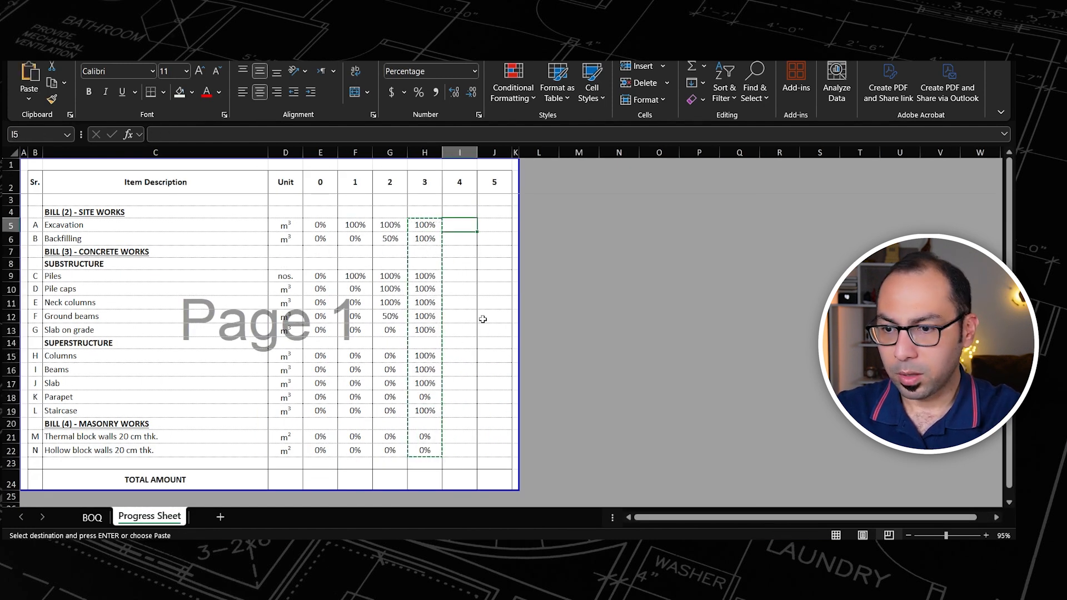
pyautogui.press('Return')
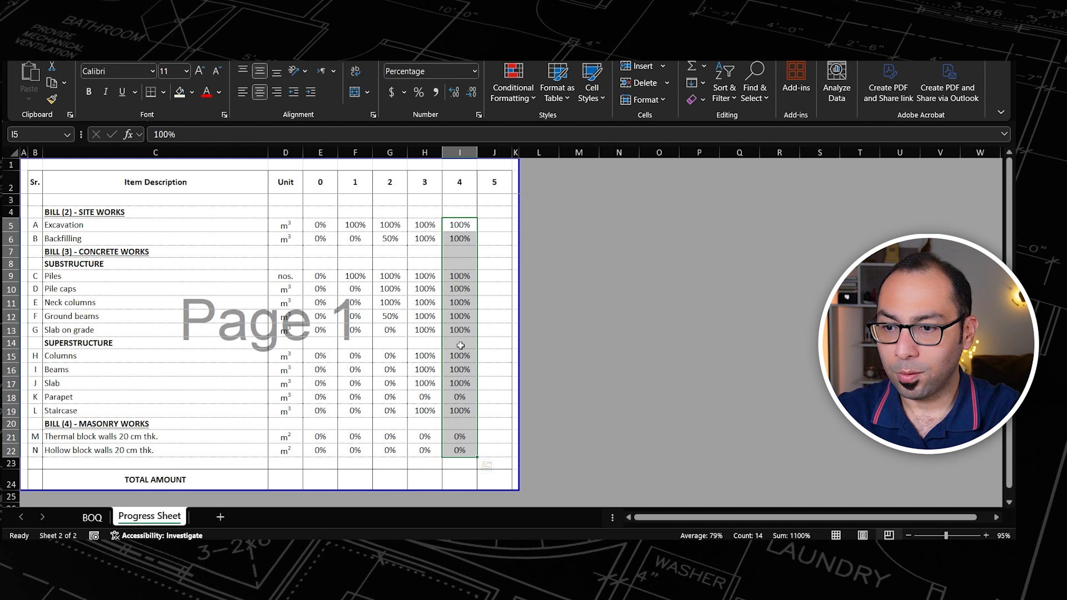
# Step: Set the payment 4 progress of Parapet to 100% and of both the Thermal and Hollow block walls to 50%
pyautogui.click(464, 399)
pyautogui.write('100')
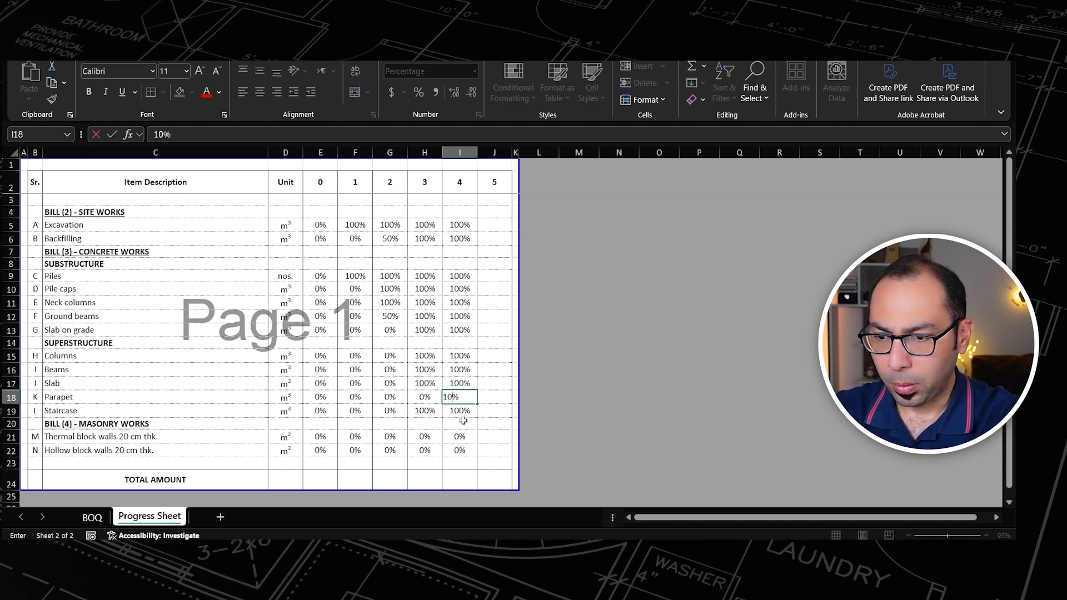
pyautogui.press('Return')
pyautogui.press('Down')
pyautogui.press('Down')
pyautogui.write('50')
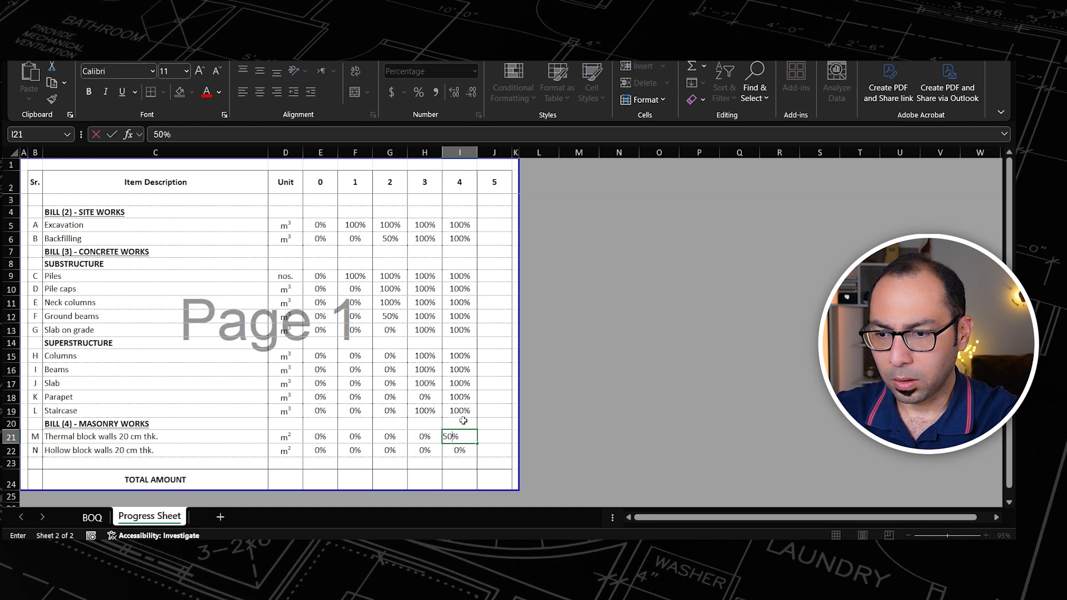
pyautogui.press('Return')
pyautogui.write('50')
pyautogui.press('Up')
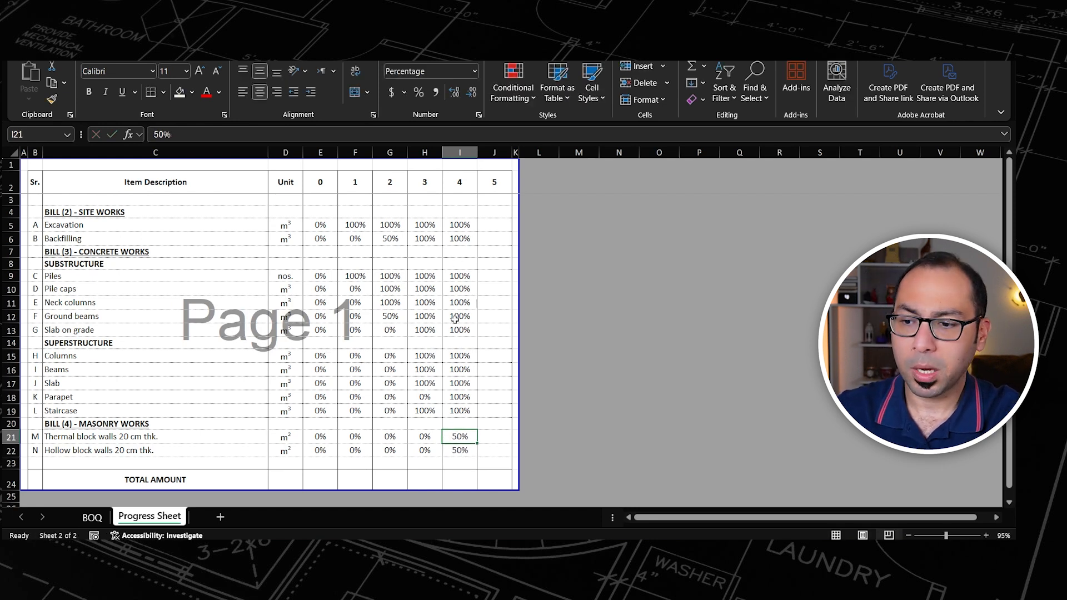
# Step: In the BOQ sheet, copy the current net amount excluding VAT from N33 into the Payment (4) cell N41 as a value only
pyautogui.click(92, 517)
pyautogui.scroll(-3, 619, 390)
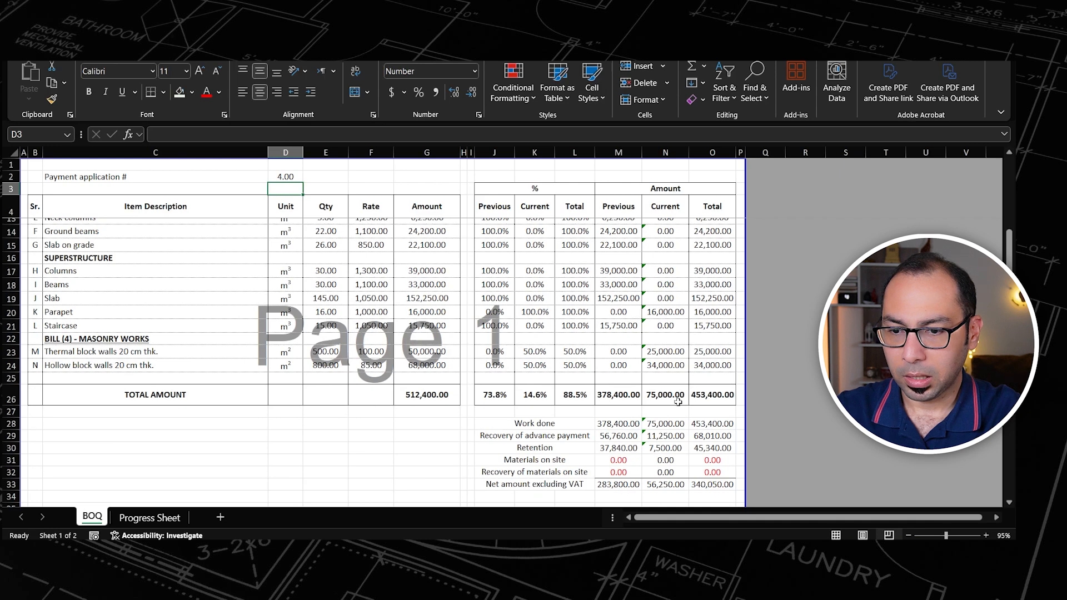
pyautogui.scroll(-2, 662, 400)
pyautogui.click(662, 411)
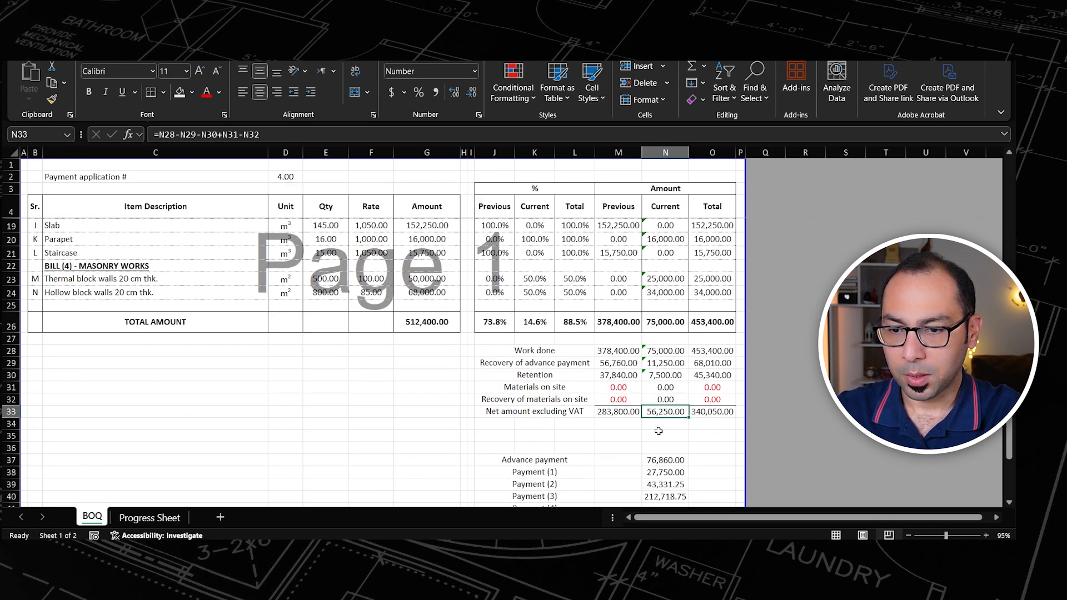
pyautogui.hotkey('ctrl', 'c')
pyautogui.scroll(-3, 659, 431)
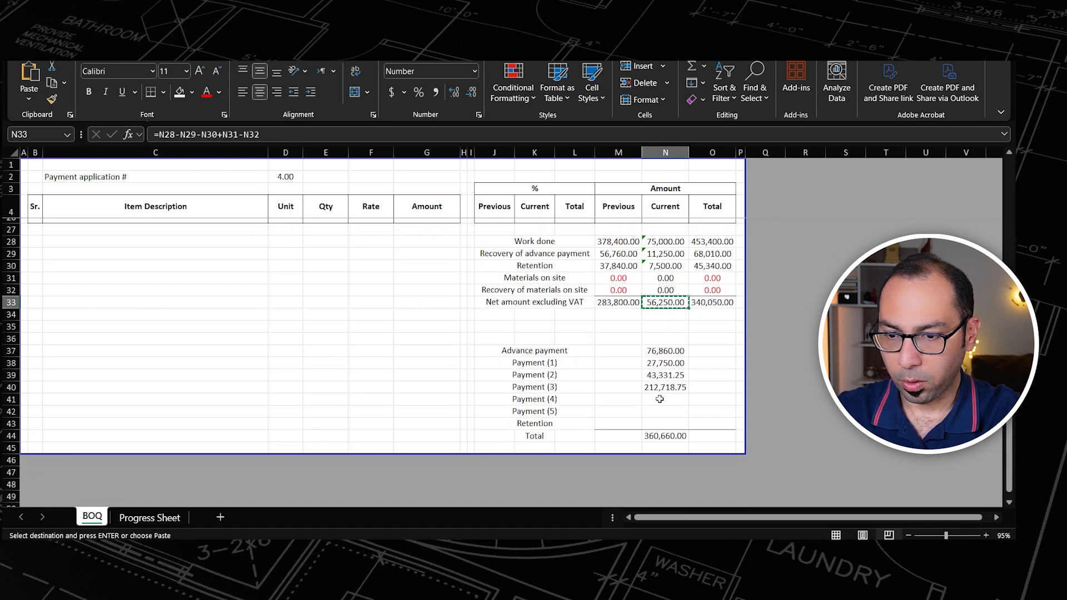
pyautogui.click(660, 399)
pyautogui.hotkey('ctrl', 'alt', 'v')
pyautogui.press('v')
pyautogui.press('Return')
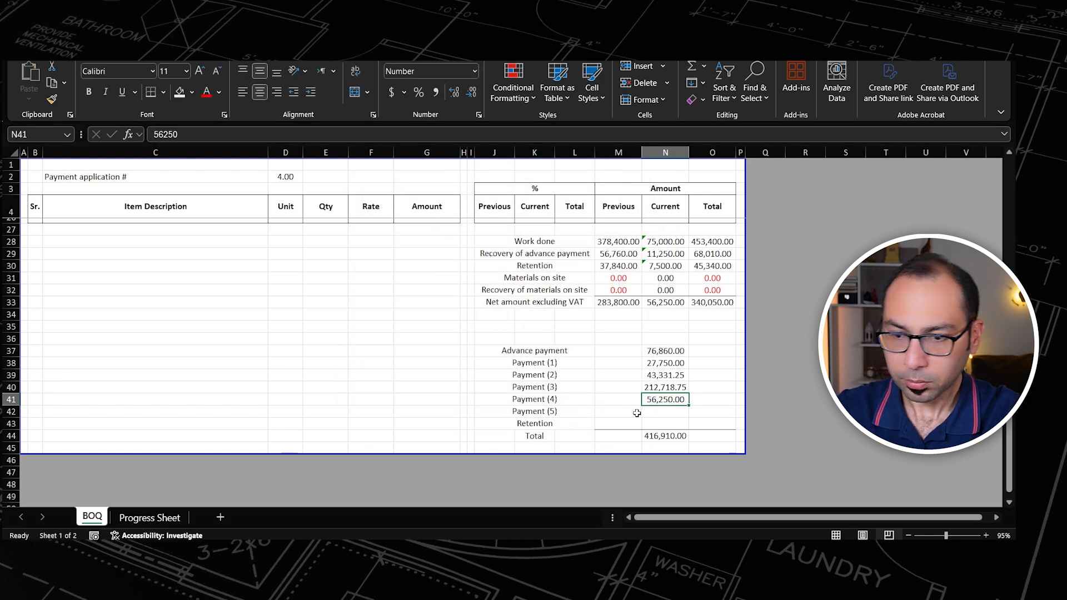
# Step: Change the payment application number in the BOQ sheet's cell D2 to 5
pyautogui.scroll(7, 362, 370)
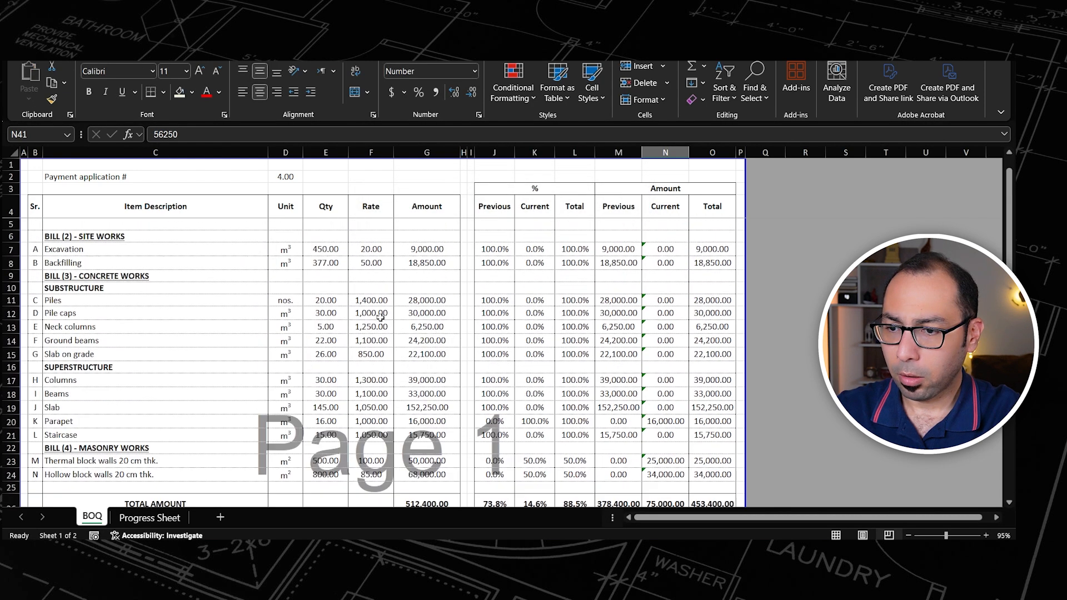
pyautogui.click(285, 176)
pyautogui.write('5')
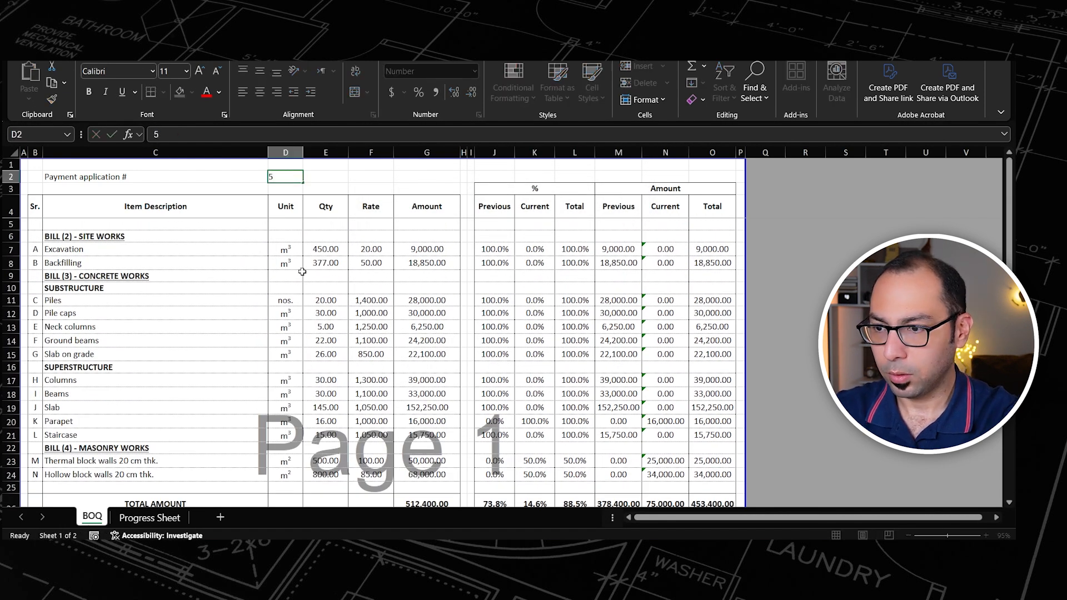
pyautogui.press('Tab')
# Step: In the Progress Sheet, copy the payment 4 percentages I5:I22 into the payment 5 column from J5 as values only
pyautogui.click(149, 517)
pyautogui.click(460, 225)
pyautogui.keyDown('shift'); pyautogui.click(452, 456); pyautogui.keyUp('shift')
pyautogui.hotkey('ctrl', 'c')
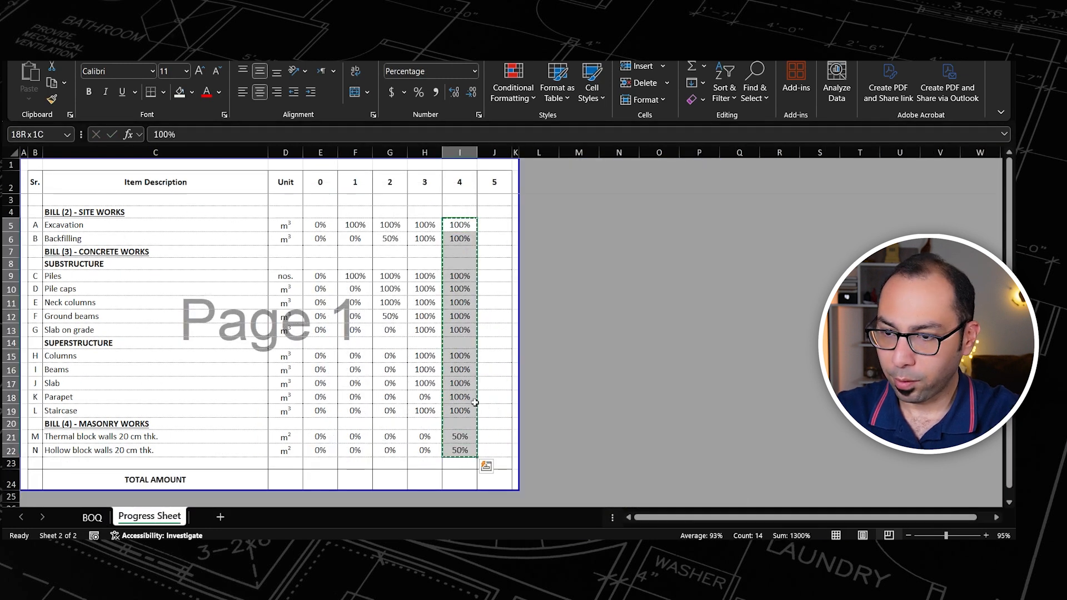
pyautogui.click(489, 228)
pyautogui.hotkey('ctrl', 'alt', 'v')
pyautogui.press('v')
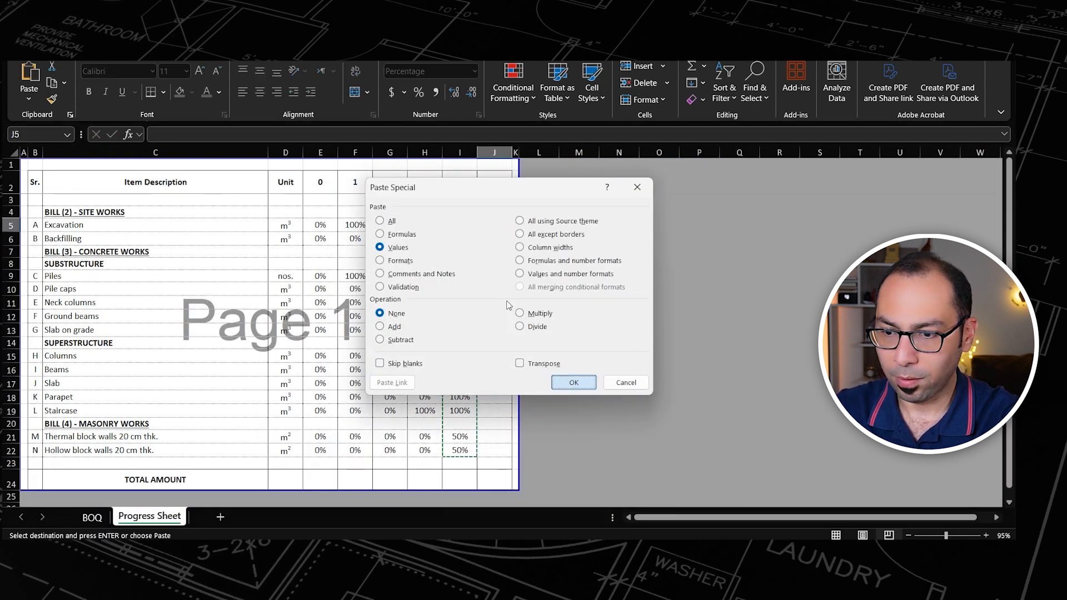
pyautogui.press('Return')
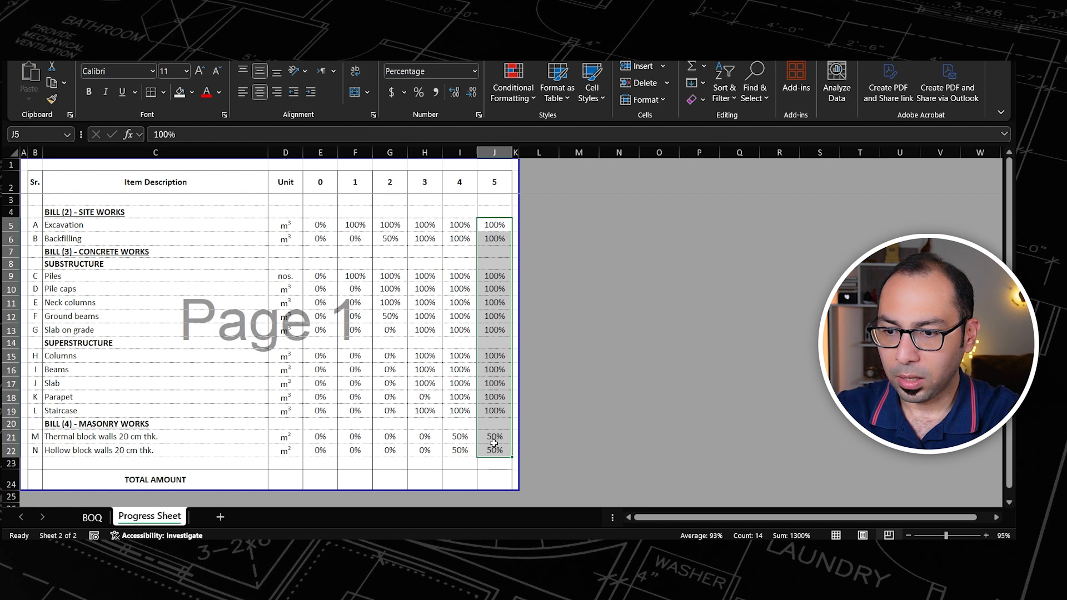
# Step: Set the payment 5 progress of the Thermal and Hollow block walls to 100%
pyautogui.click(497, 442)
pyautogui.doubleClick(507, 443)
pyautogui.write('100')
pyautogui.press('Return')
pyautogui.write('100')
pyautogui.press('Return')
pyautogui.press('Up')
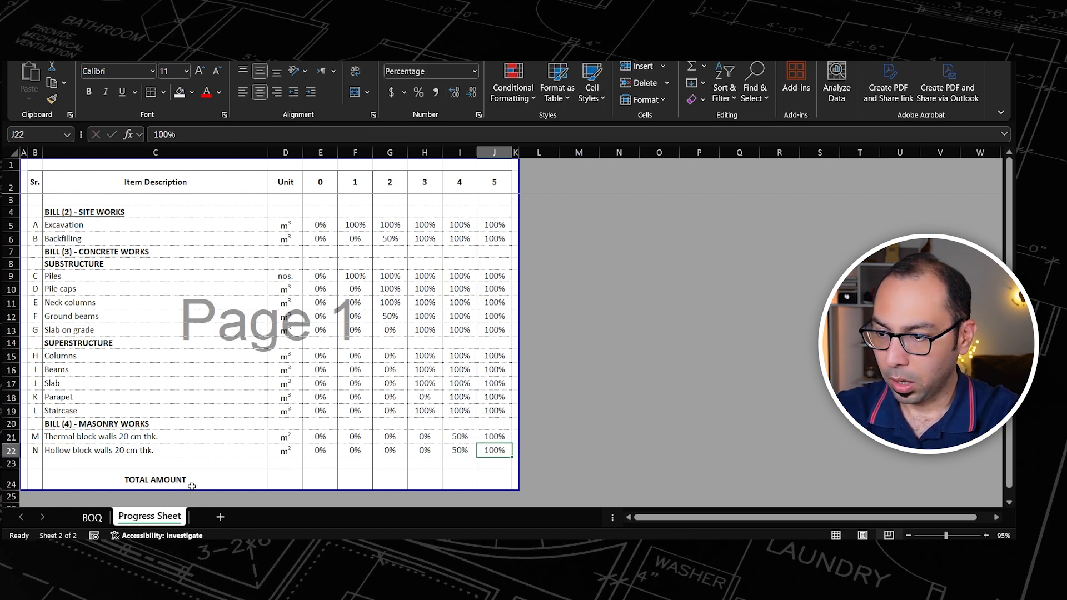
# Step: Check the overall total completion percentage in cell L26 of the BOQ sheet's total amount row
pyautogui.click(92, 516)
pyautogui.scroll(-3, 584, 396)
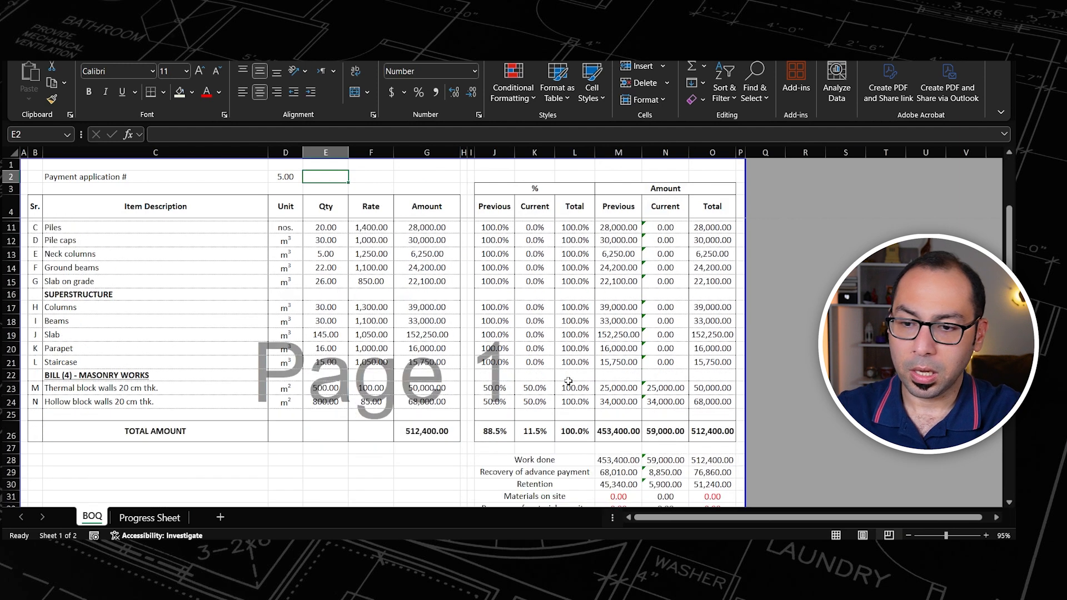
pyautogui.click(578, 395)
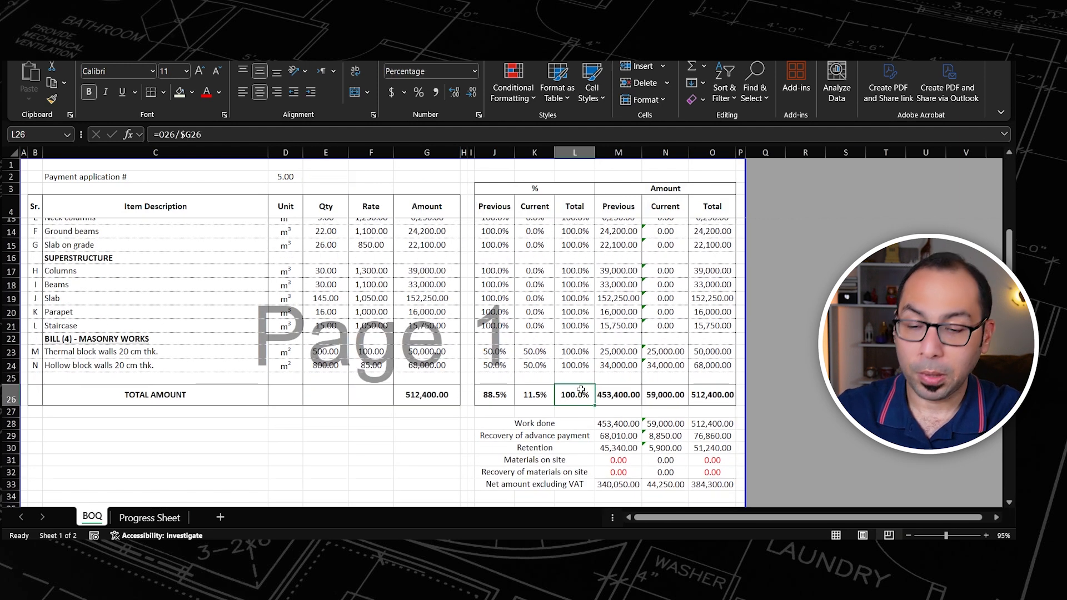
# Step: Copy the current net amount excluding VAT from N33 into the Payment (5) cell N42 as values only
pyautogui.scroll(-3, 593, 392)
pyautogui.click(662, 375)
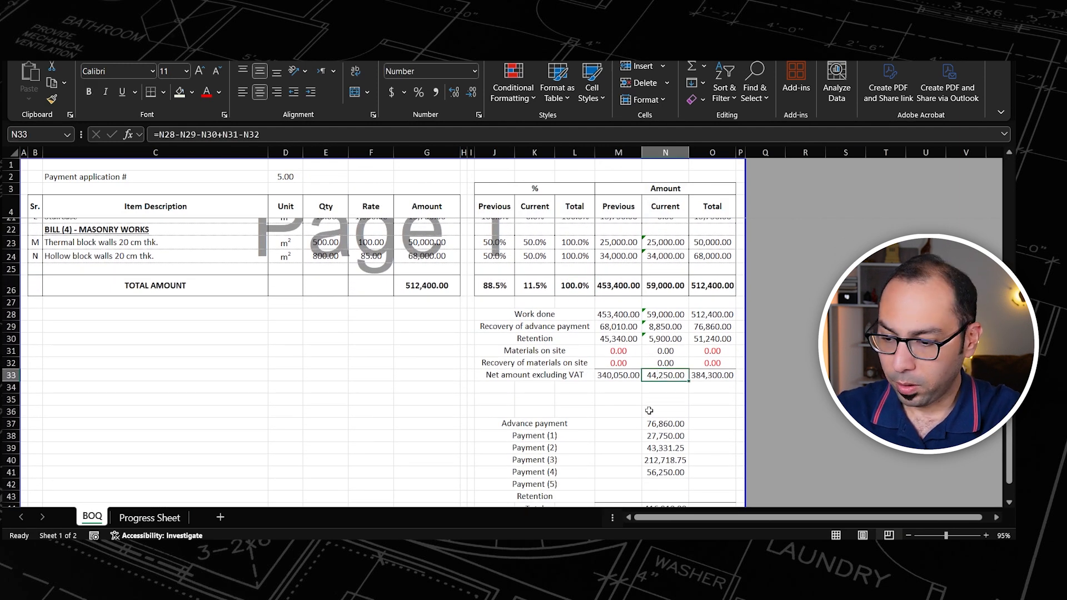
pyautogui.hotkey('ctrl', 'c')
pyautogui.scroll(-3, 648, 411)
pyautogui.click(665, 376)
pyautogui.hotkey('alt', 'e')
pyautogui.press('s')
pyautogui.press('v')
pyautogui.press('Return')
pyautogui.press('Escape')
# Step: Copy the total retention amount from O30 into the payment summary's Retention cell N43 as values only
pyautogui.scroll(2, 684, 304)
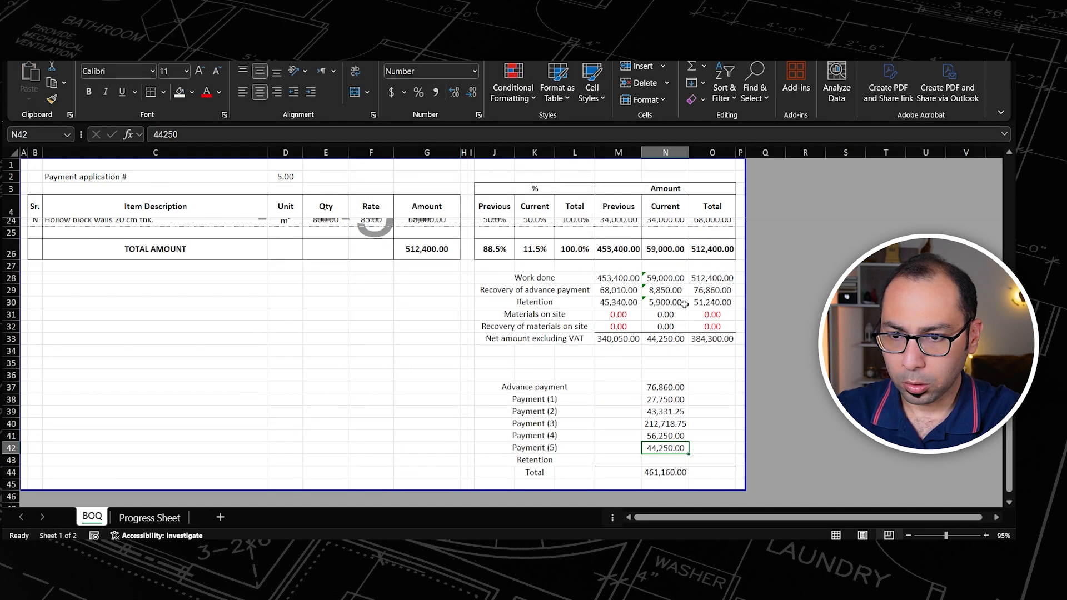
pyautogui.click(524, 304)
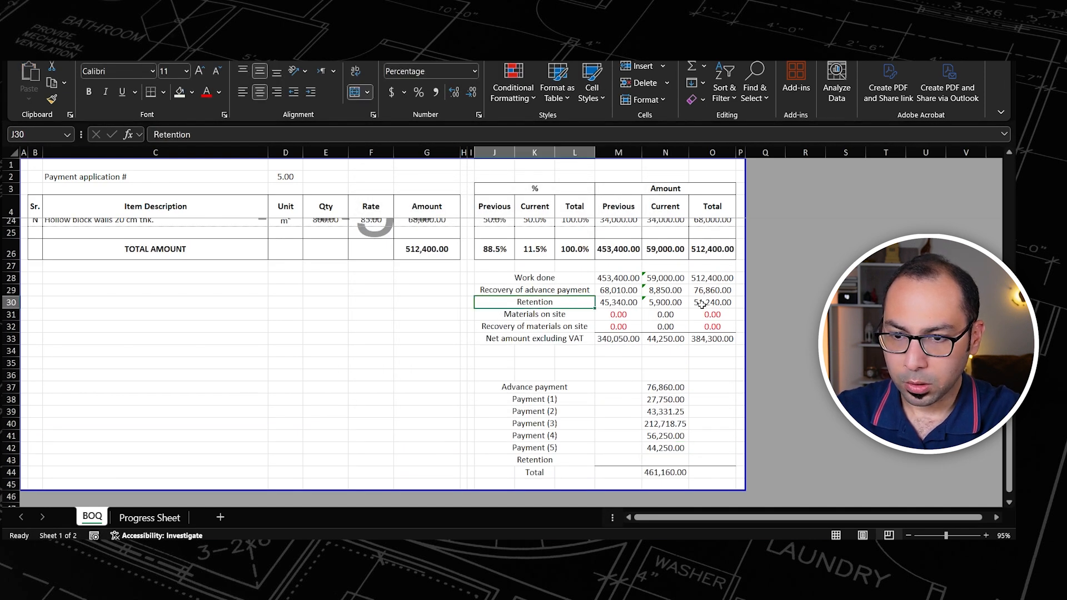
pyautogui.click(708, 305)
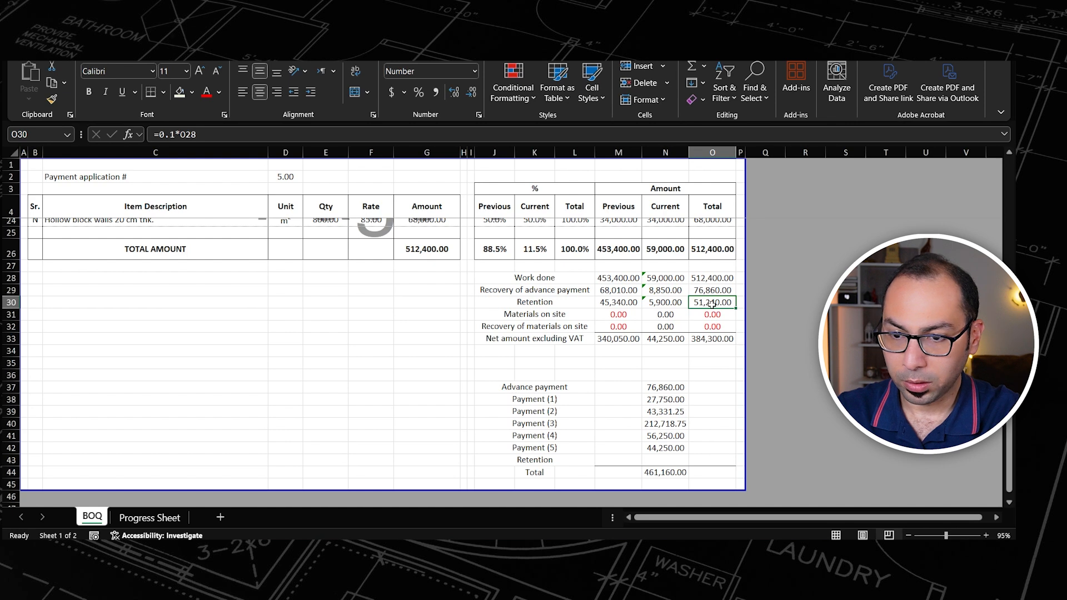
pyautogui.hotkey('ctrl', 'c')
pyautogui.scroll(-1, 725, 378)
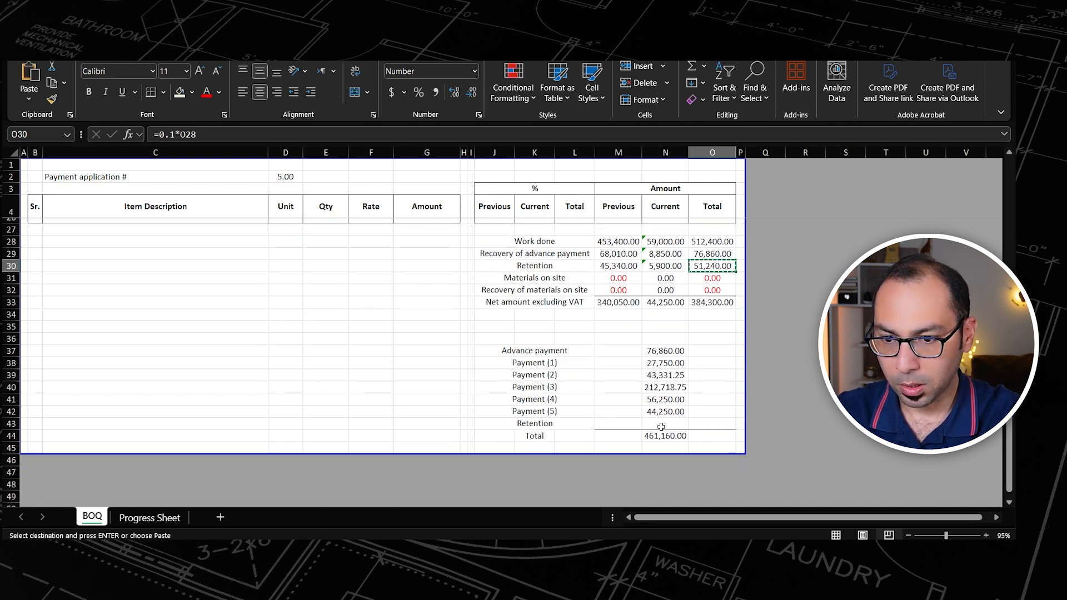
pyautogui.click(681, 424)
pyautogui.hotkey('ctrl', 'alt', 'v')
pyautogui.press('v')
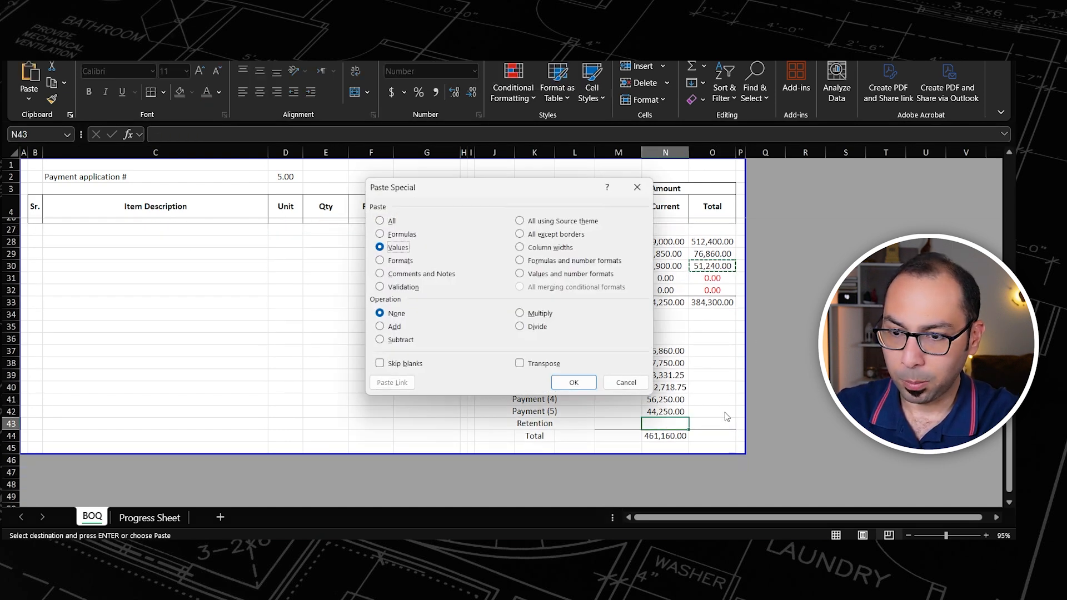
pyautogui.press('Return')
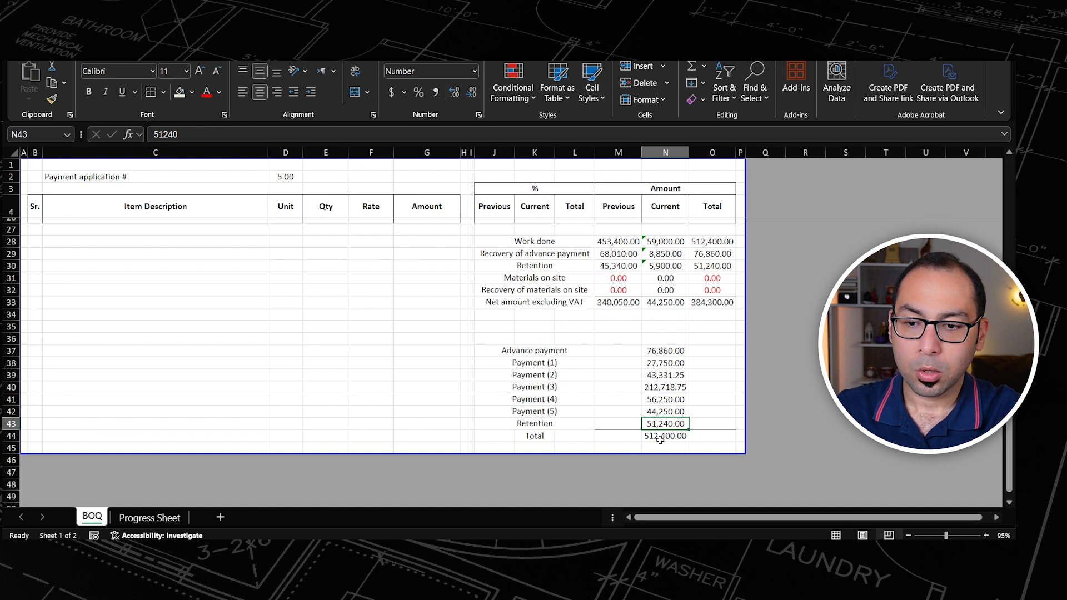
# Step: Compare the payment summary total in N44 with the BOQ total amount in G26
pyautogui.click(658, 437)
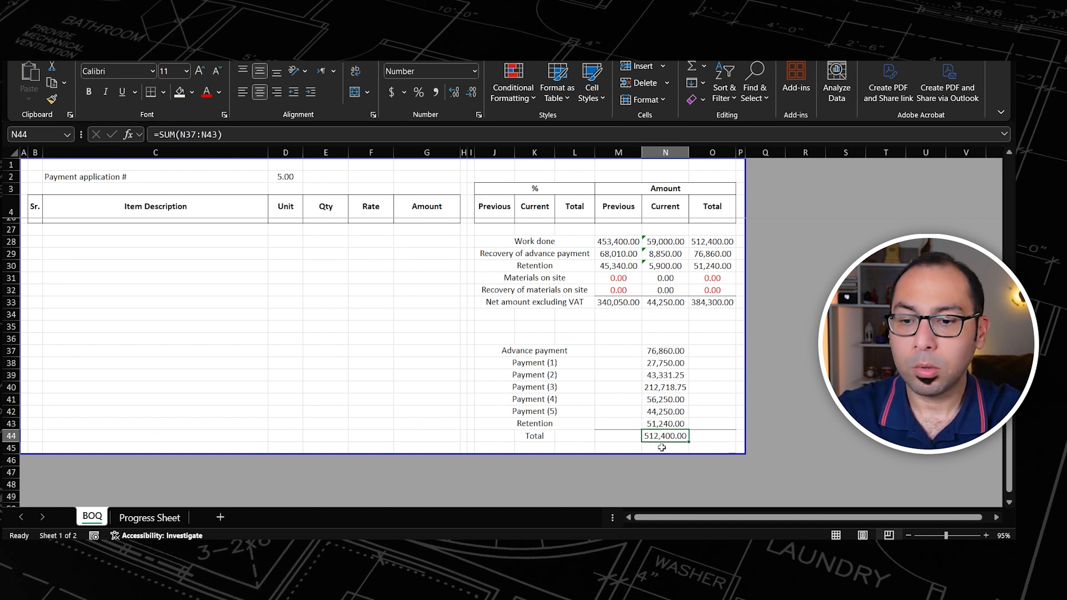
pyautogui.scroll(2, 392, 314)
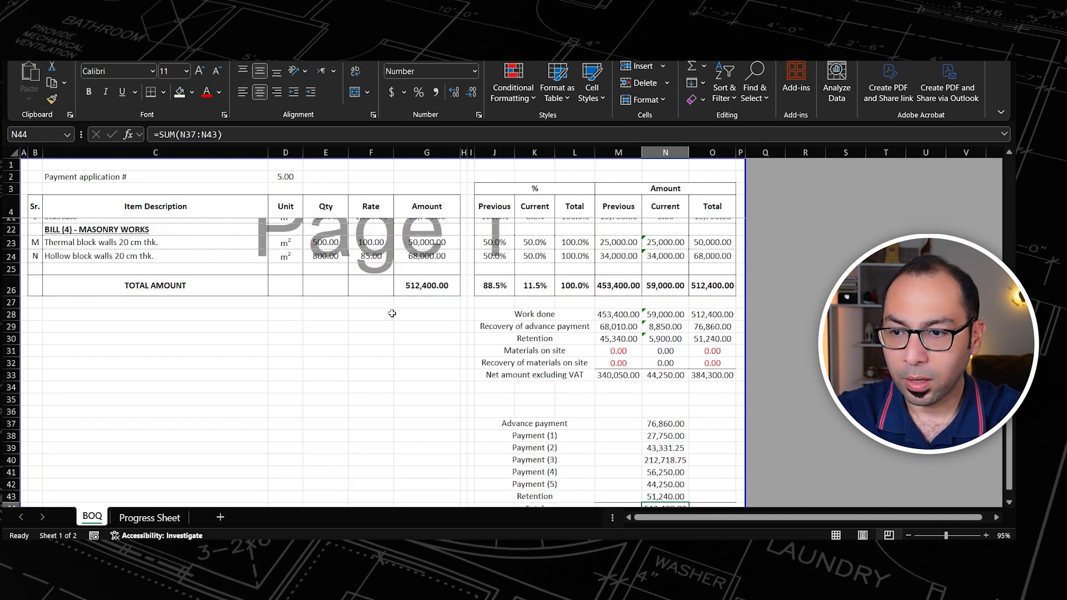
pyautogui.click(418, 287)
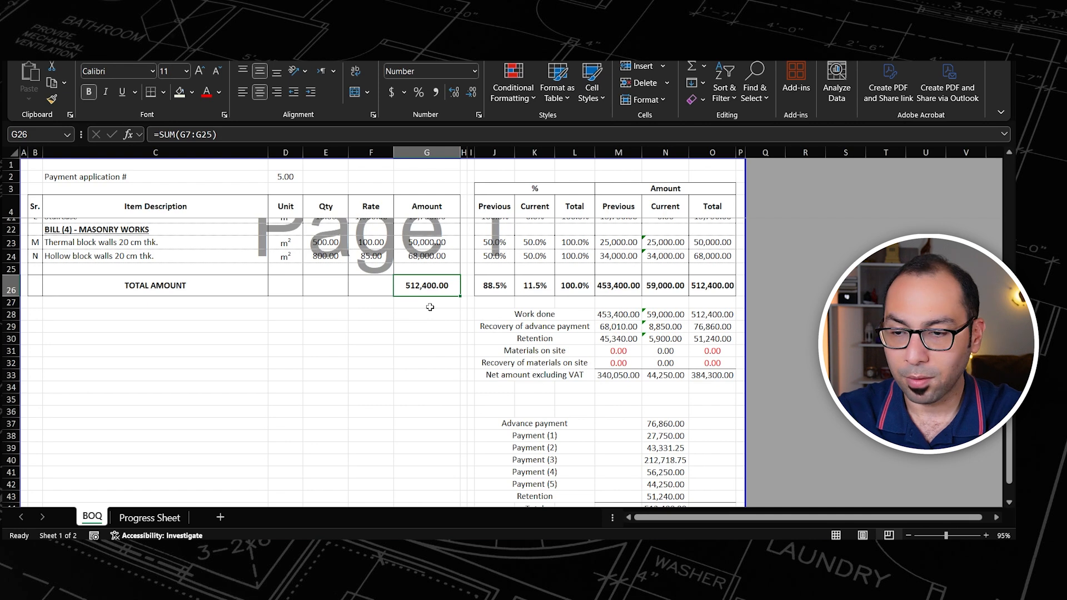
pyautogui.scroll(-3, 431, 334)
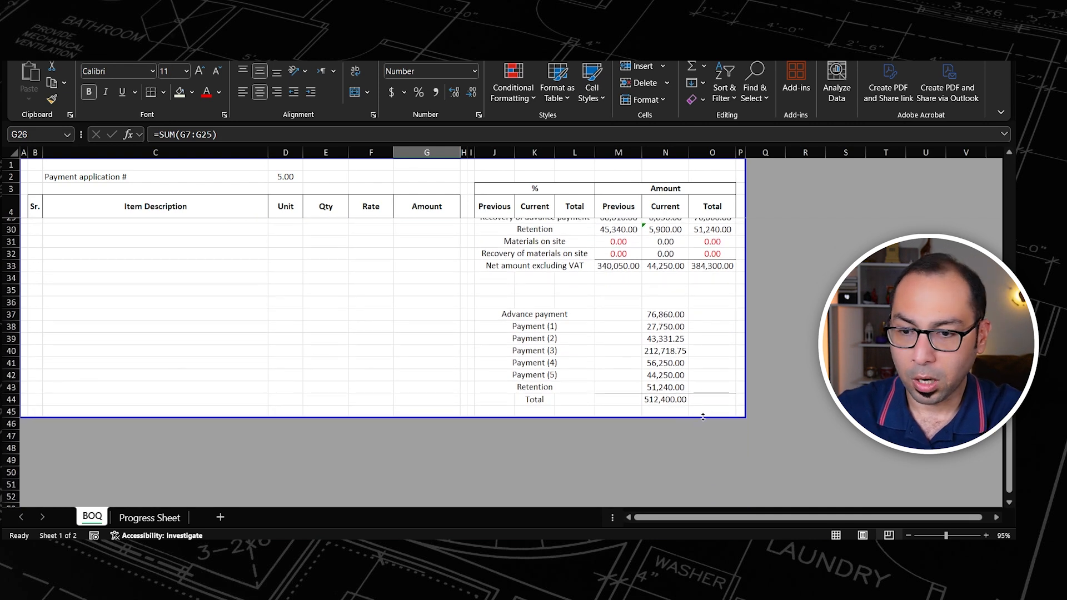
pyautogui.click(669, 401)
# Step: Review the advance payment, payments 1 to 5 and retention amounts in N37:N43, and inspect the total's formula in N44
pyautogui.click(667, 315)
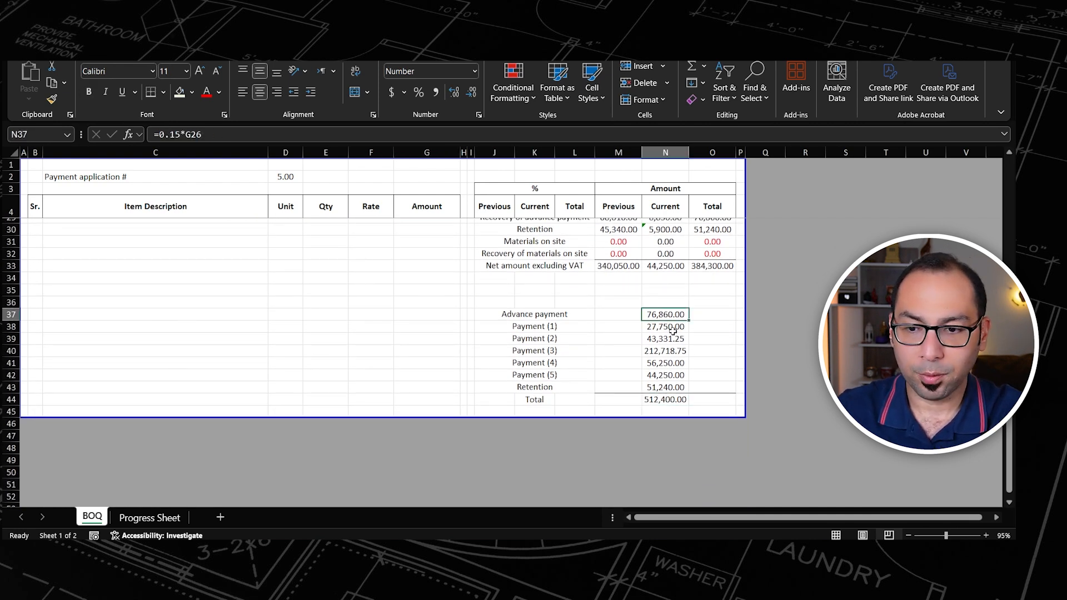
pyautogui.click(672, 330)
pyautogui.moveTo(666, 326); pyautogui.dragTo(667, 375)
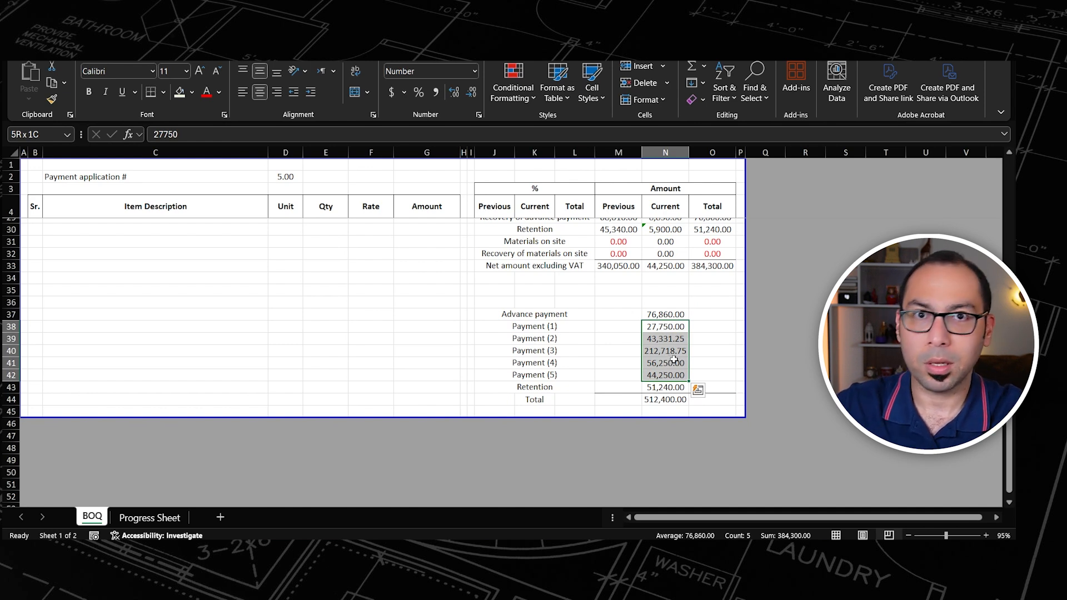
pyautogui.click(655, 388)
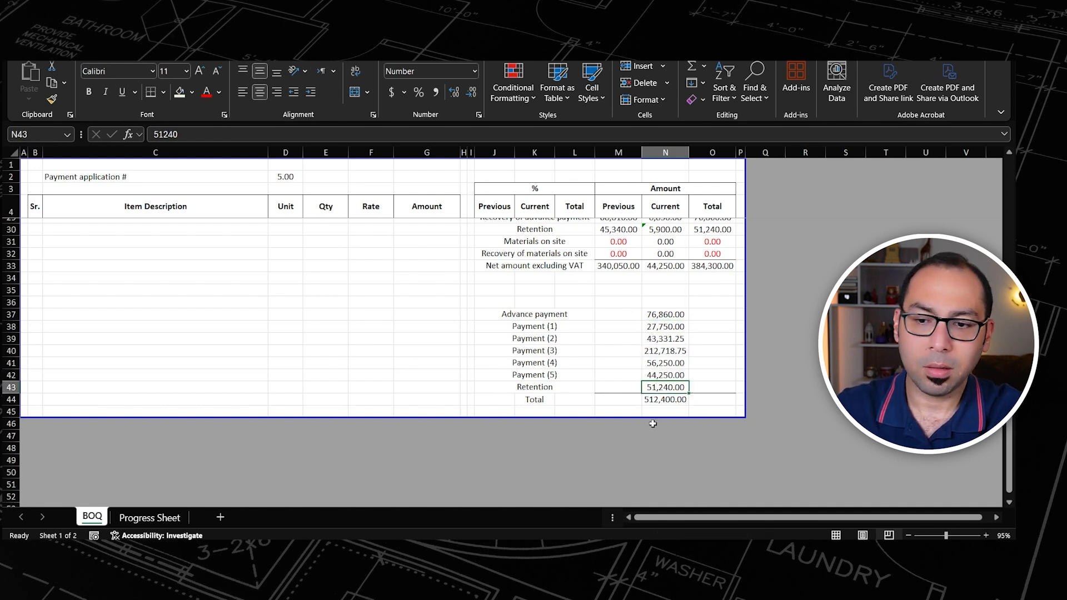
pyautogui.doubleClick(663, 402)
pyautogui.press('Escape')
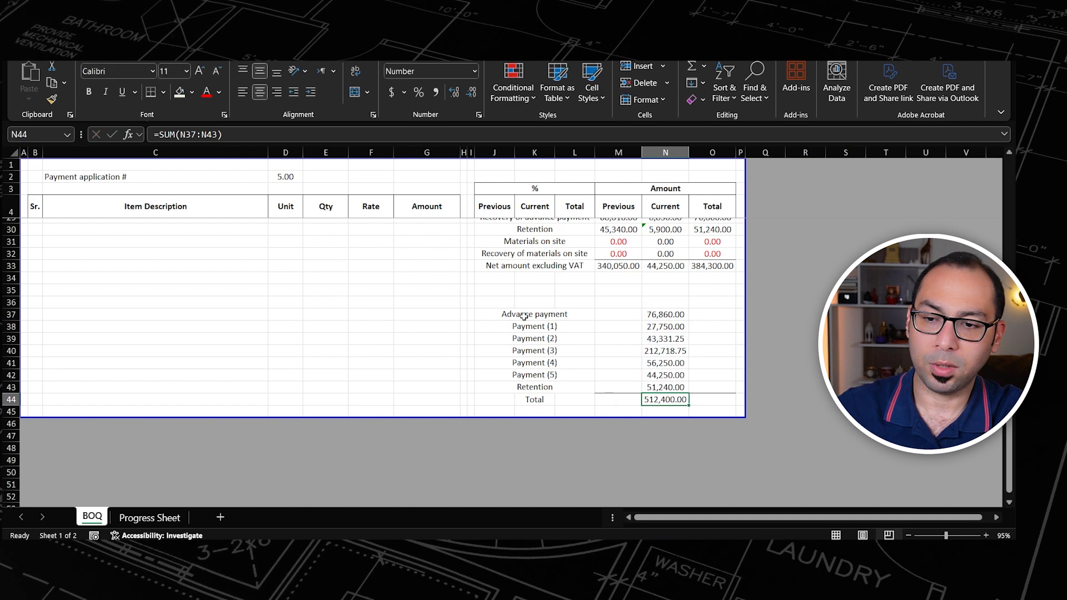